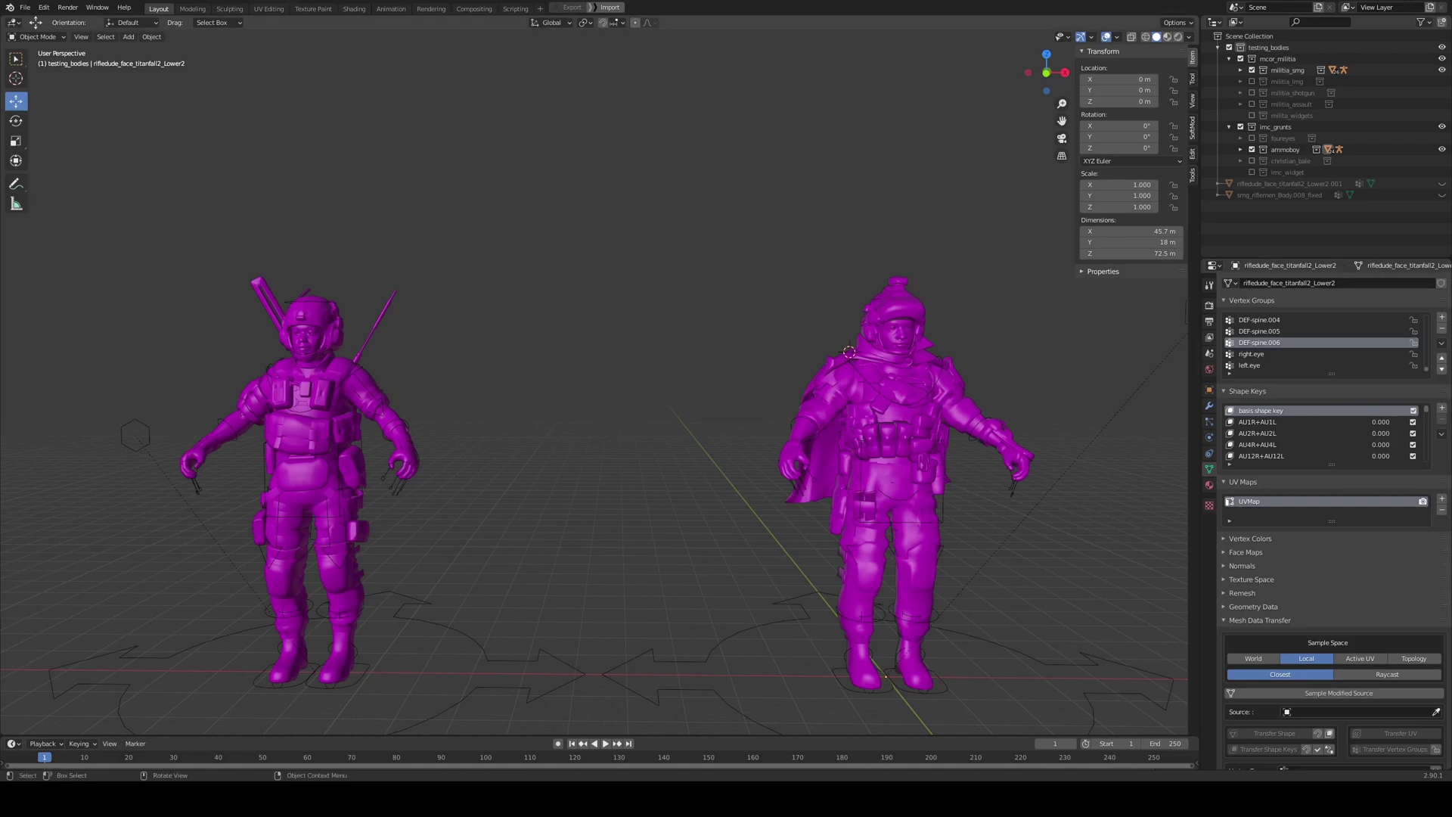
- Duplicate the right soldier model in place
middle_drag(1017, 504, 1011, 505)
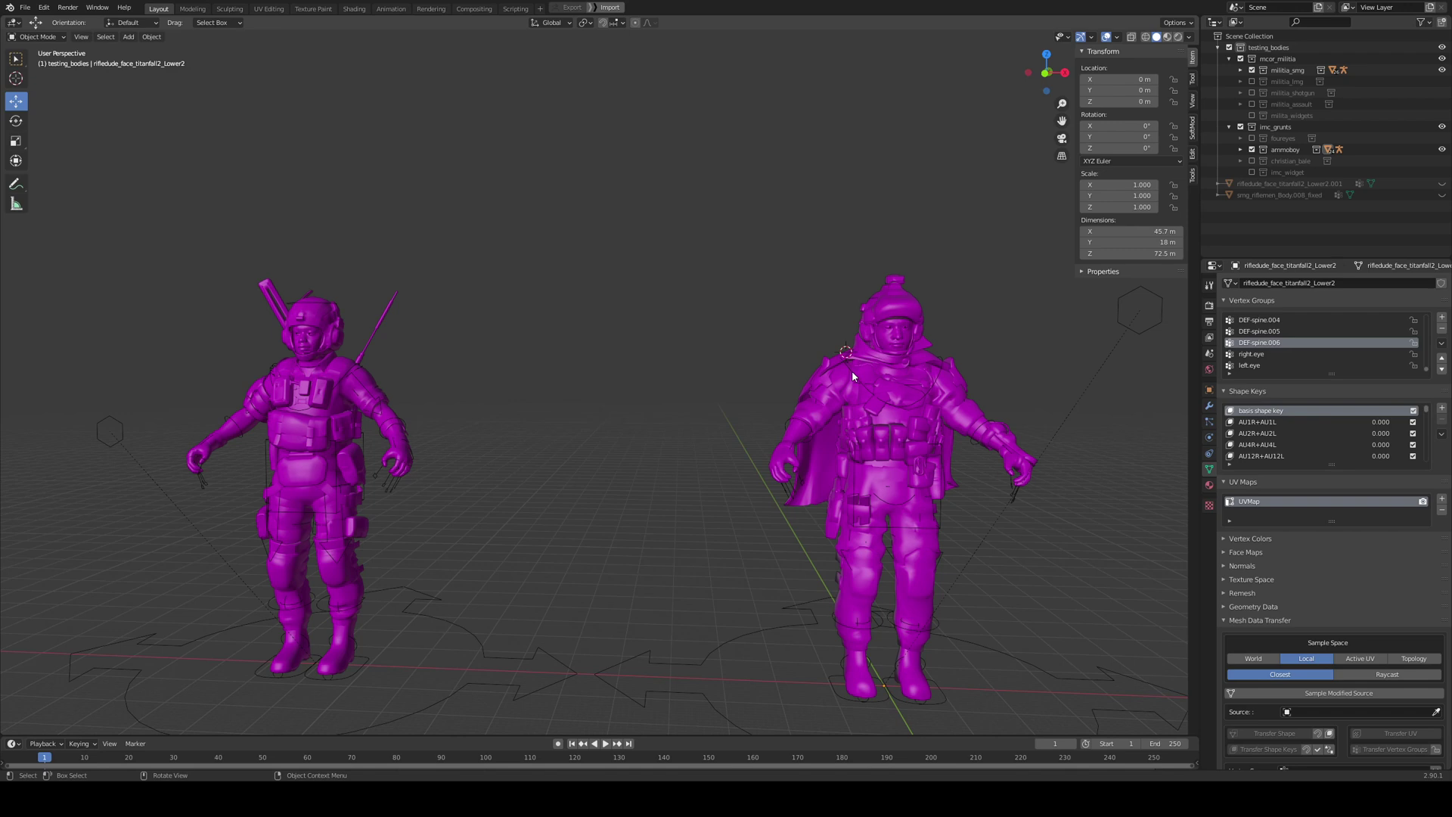
key(shift)
middle_drag(640, 411, 818, 389)
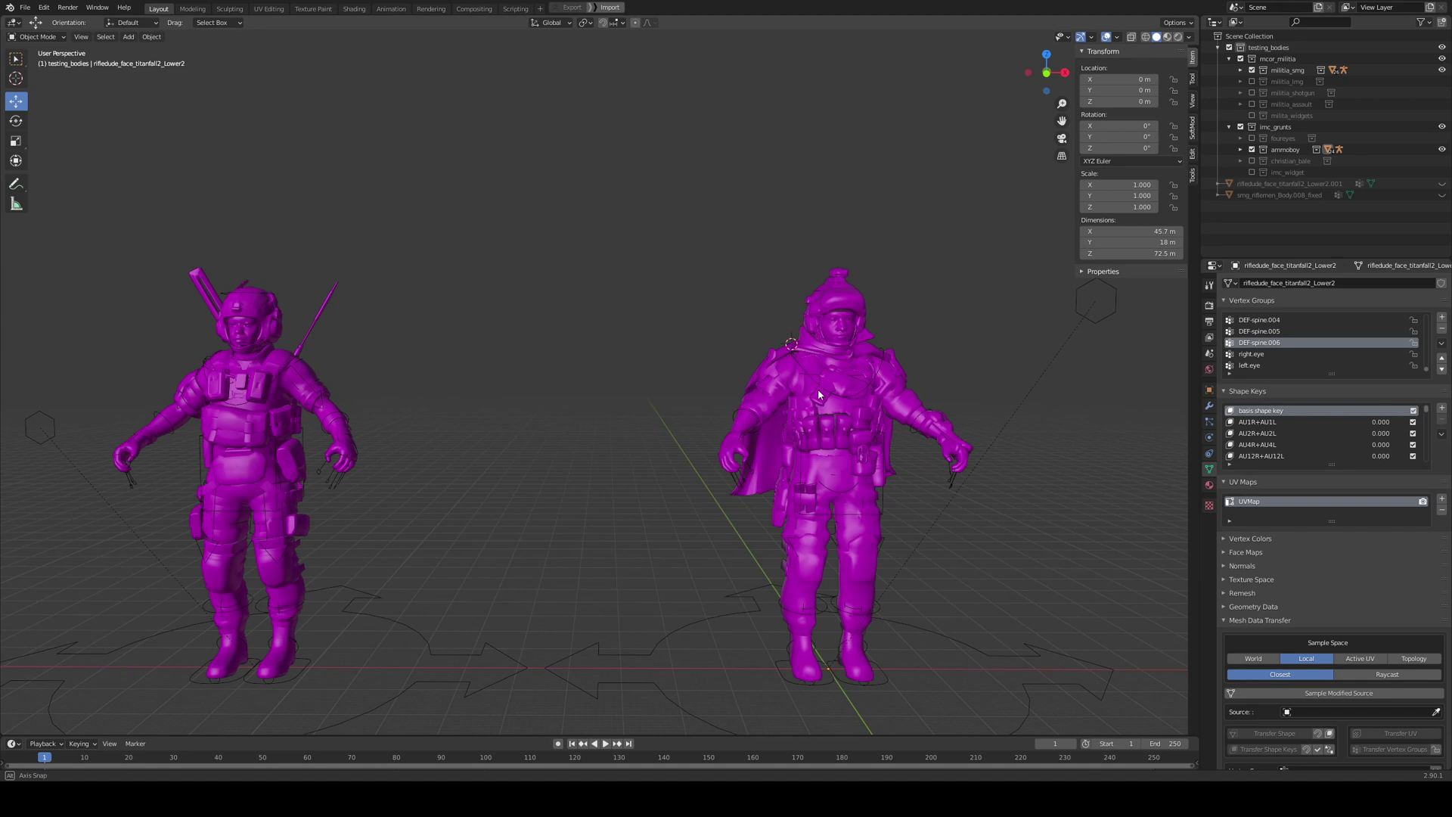
click(844, 338)
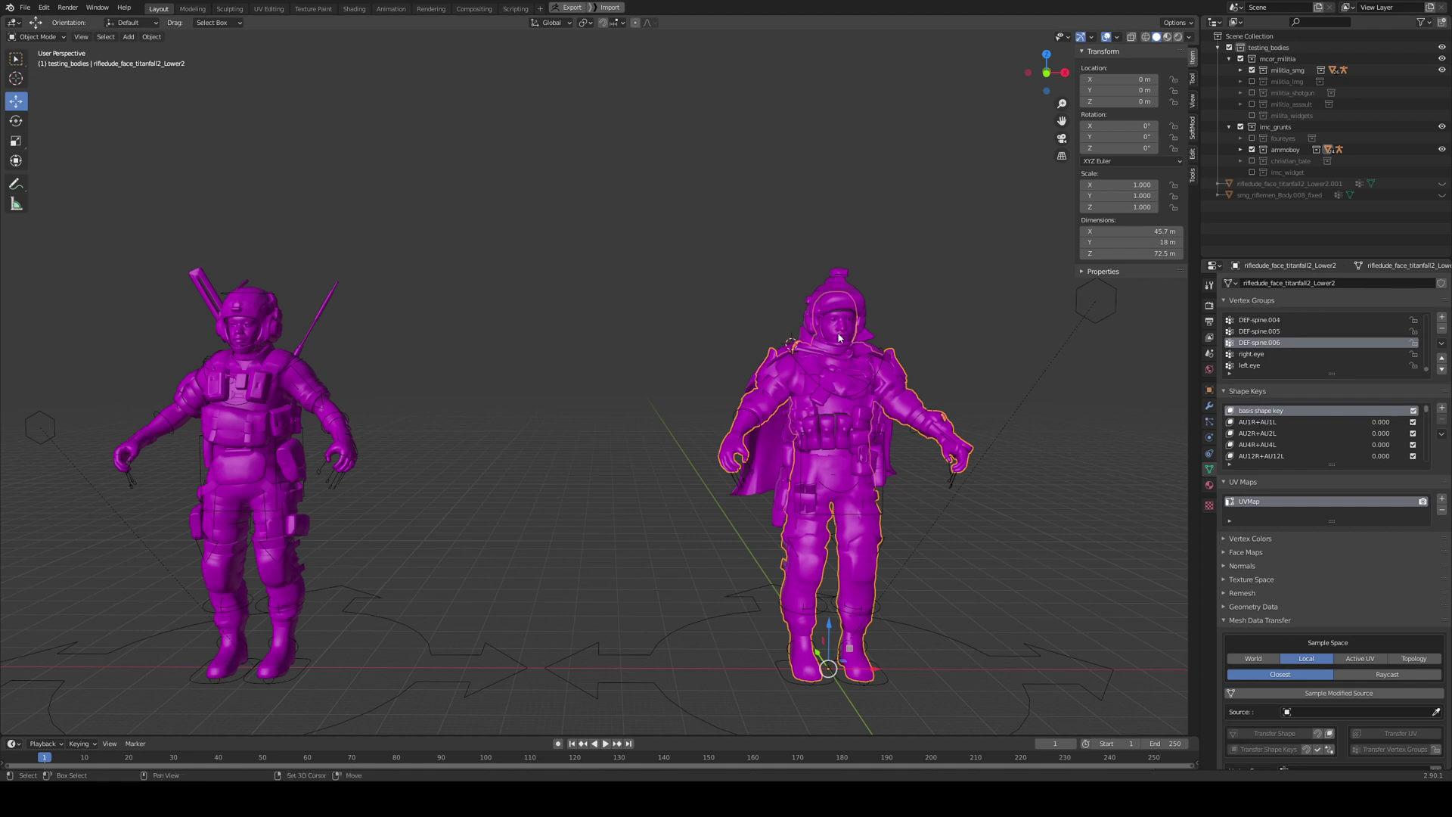
key(shift+d)
key(Escape)
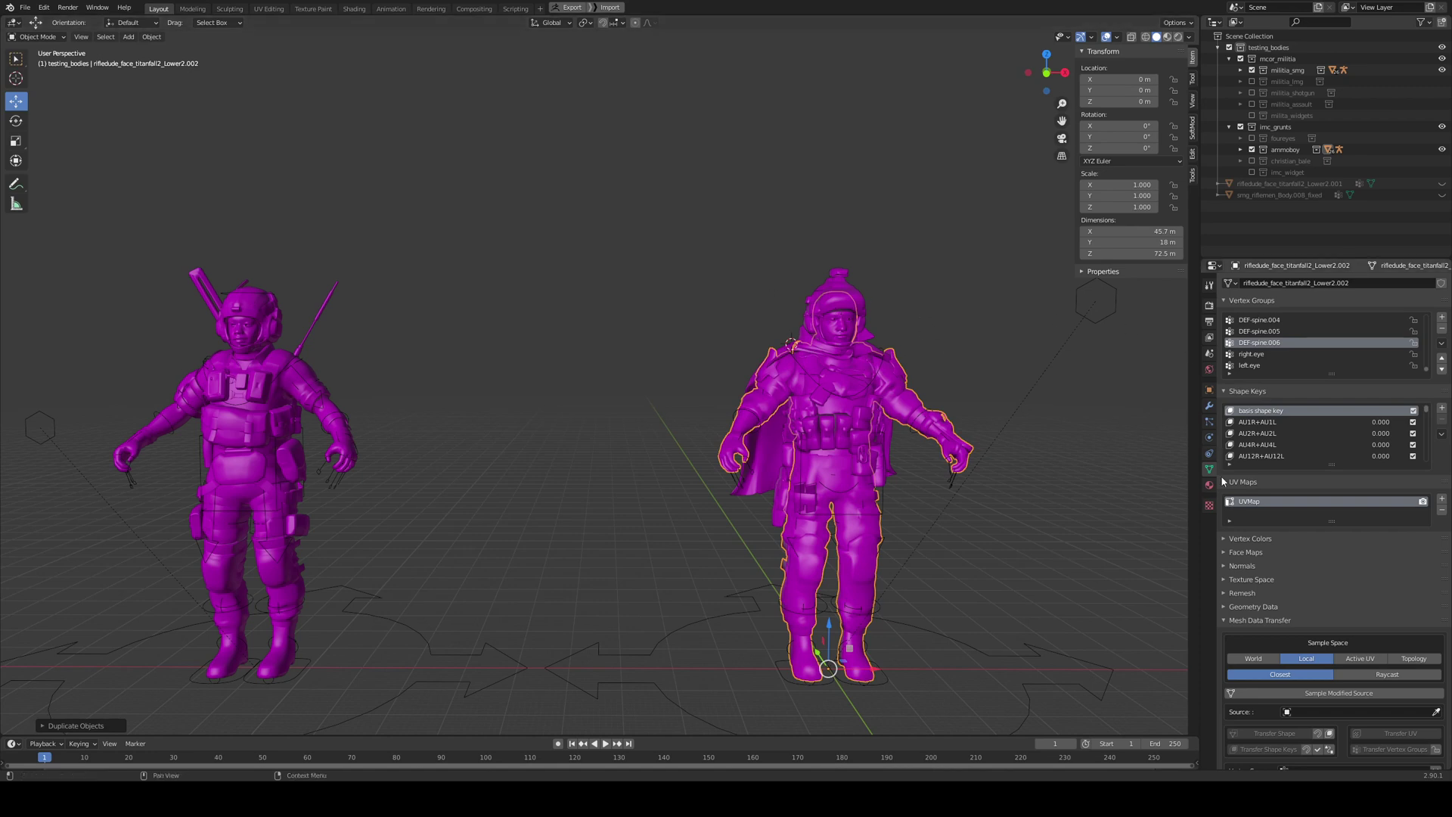
- Delete the copy's Armature modifier and clear its parent
click(1209, 405)
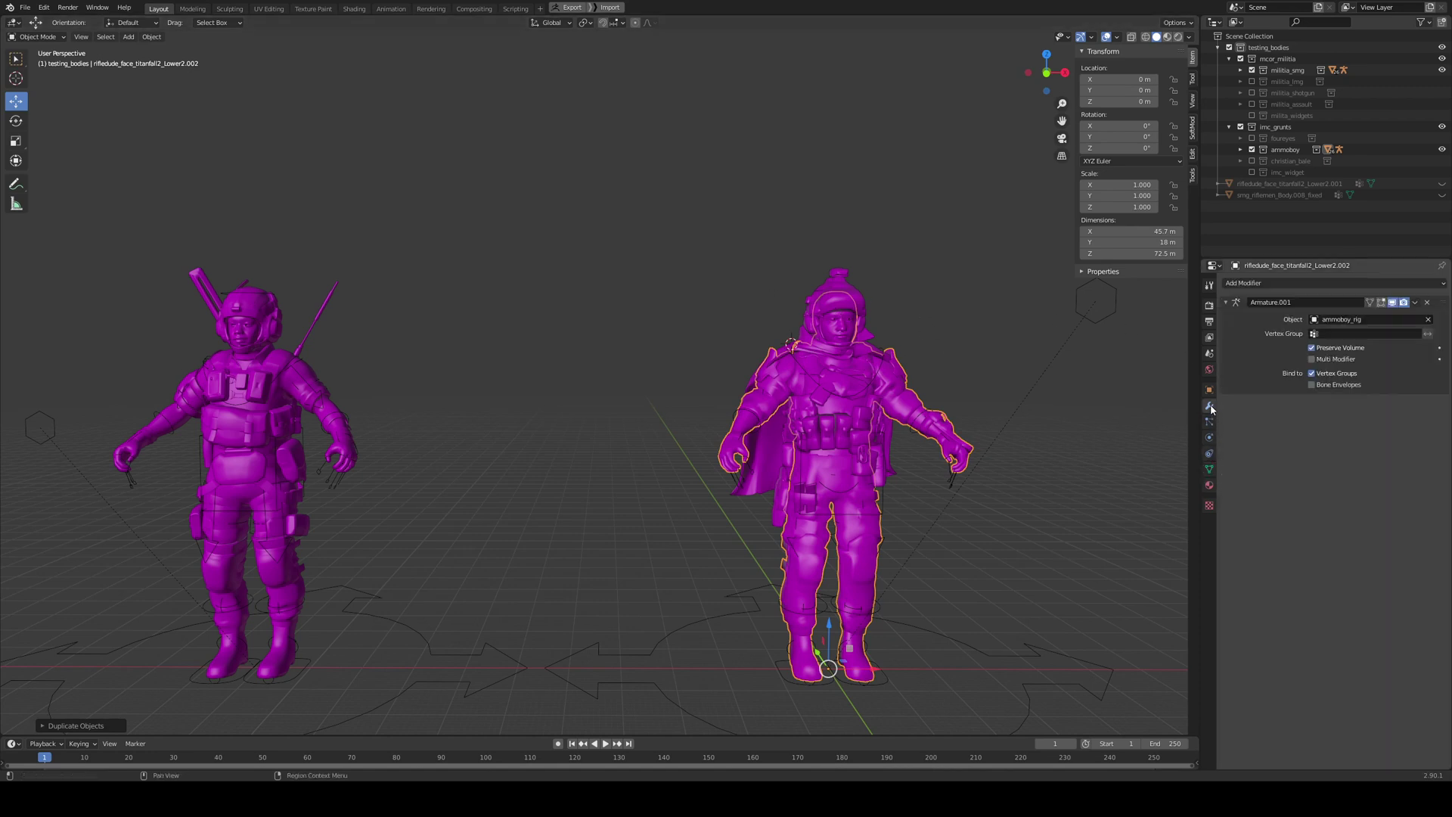
click(1427, 302)
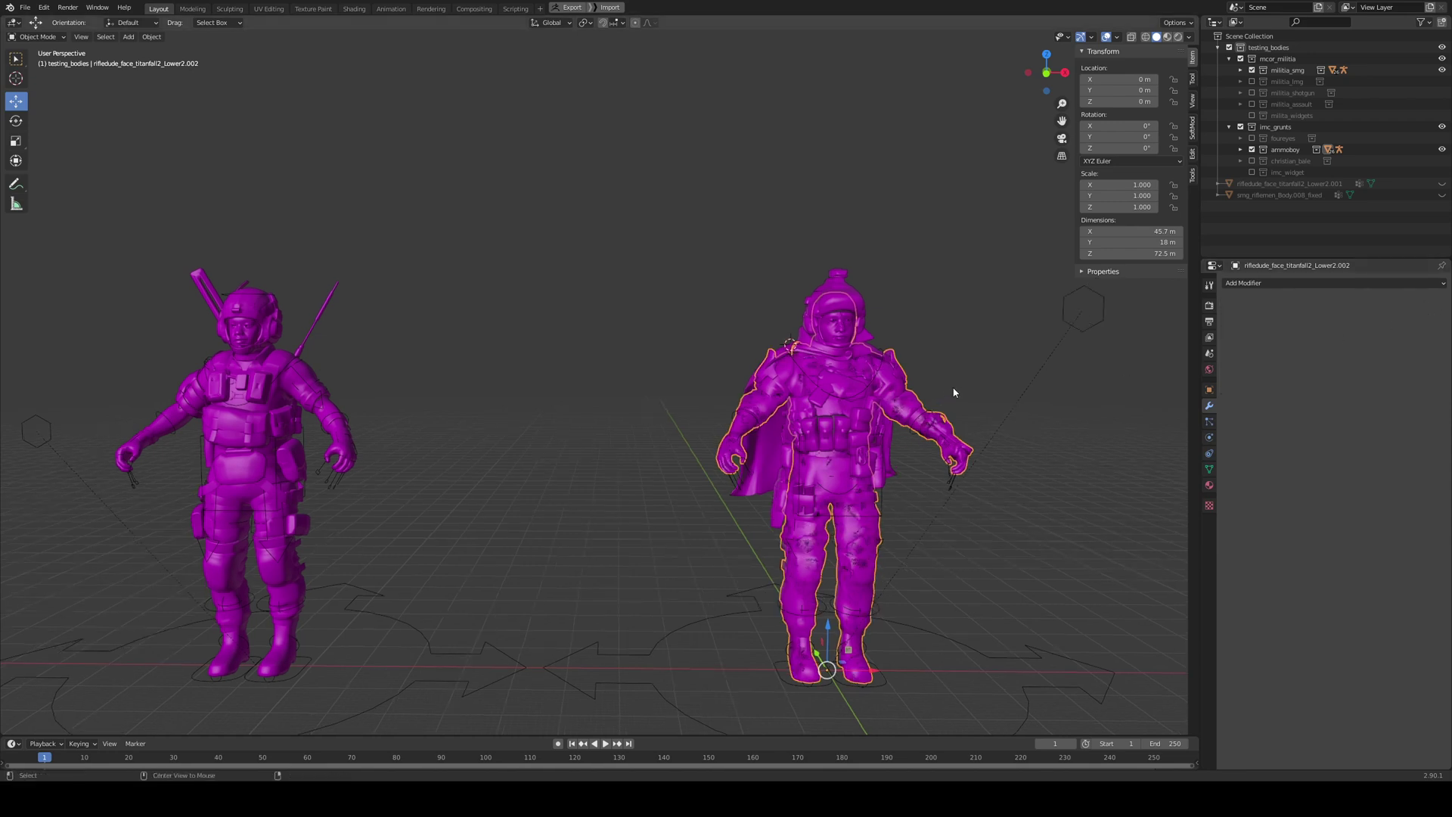
key(alt+p)
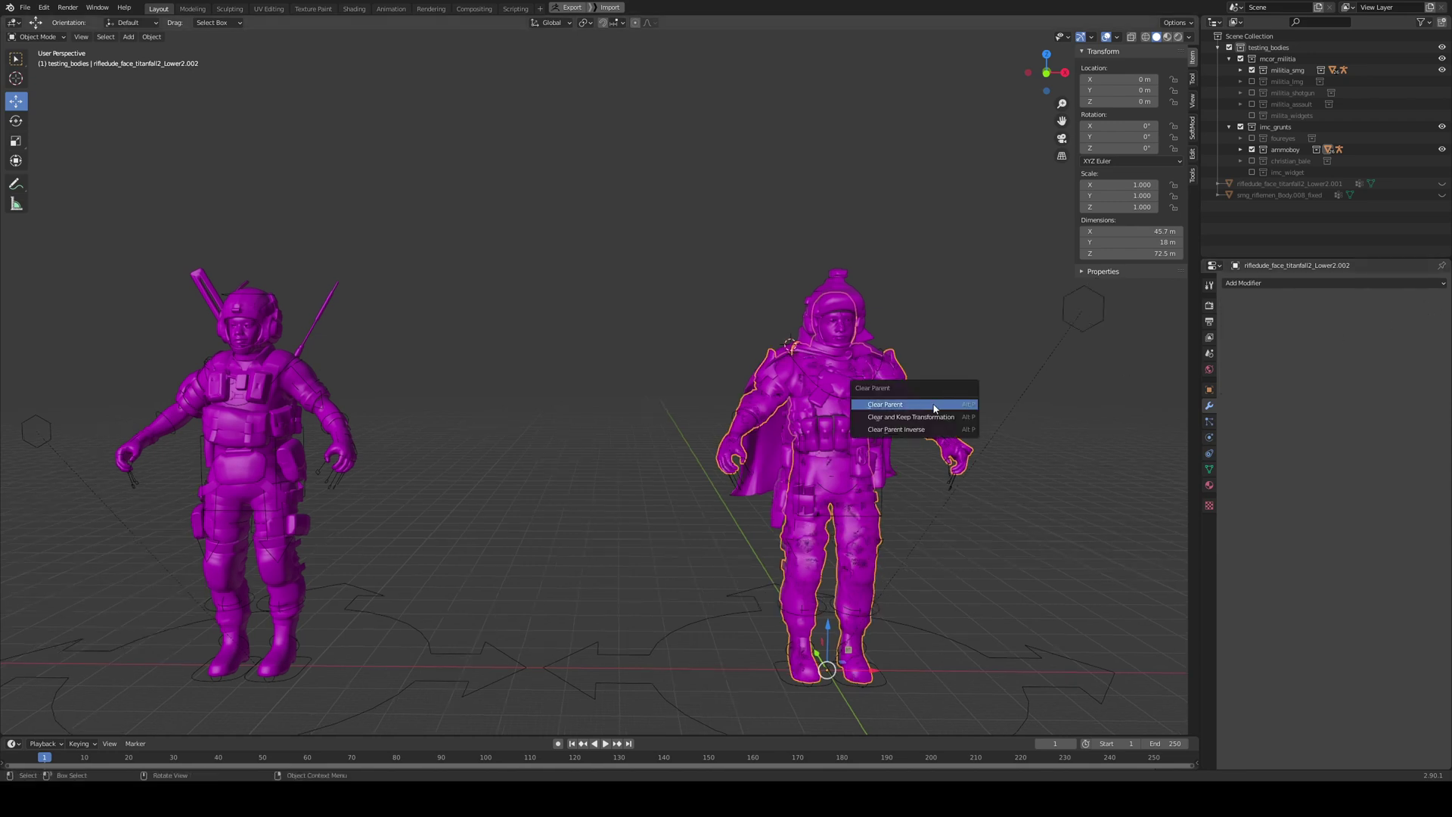
click(937, 405)
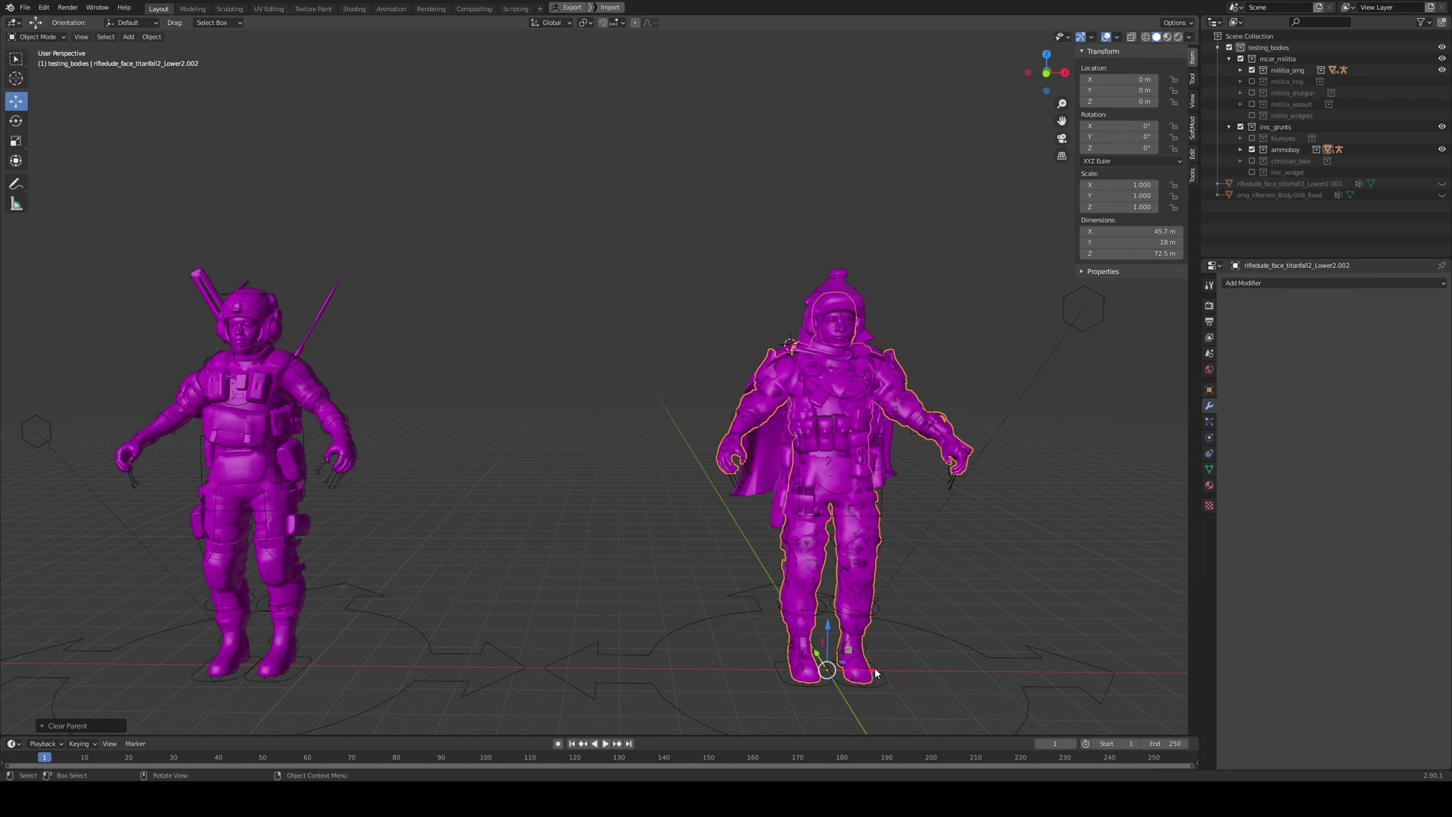
- Move the copy along X to about −47.859 m, between the two soldiers
key(g)
key(x)
click(634, 614)
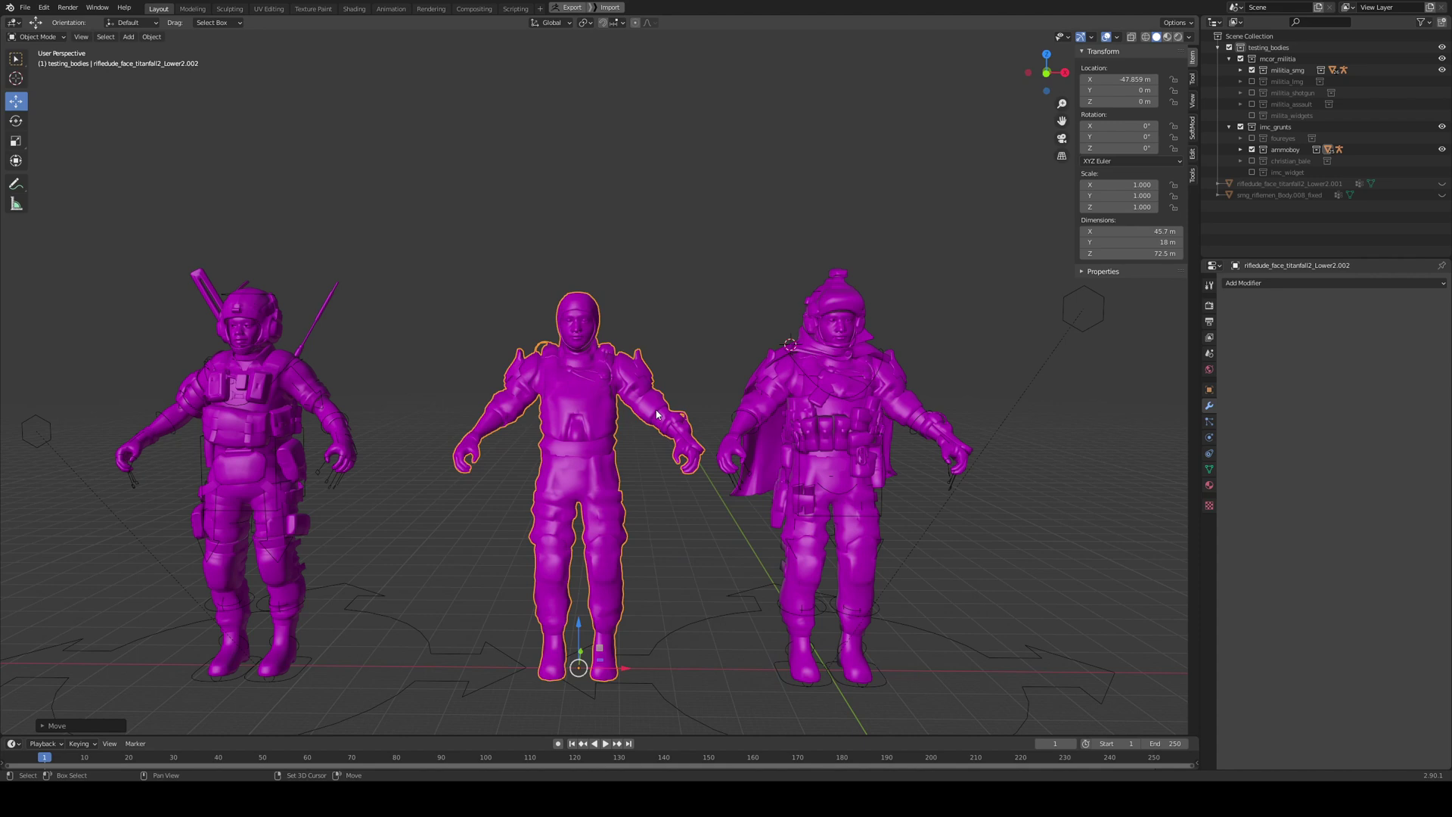
shift+middle_drag(648, 408, 847, 392)
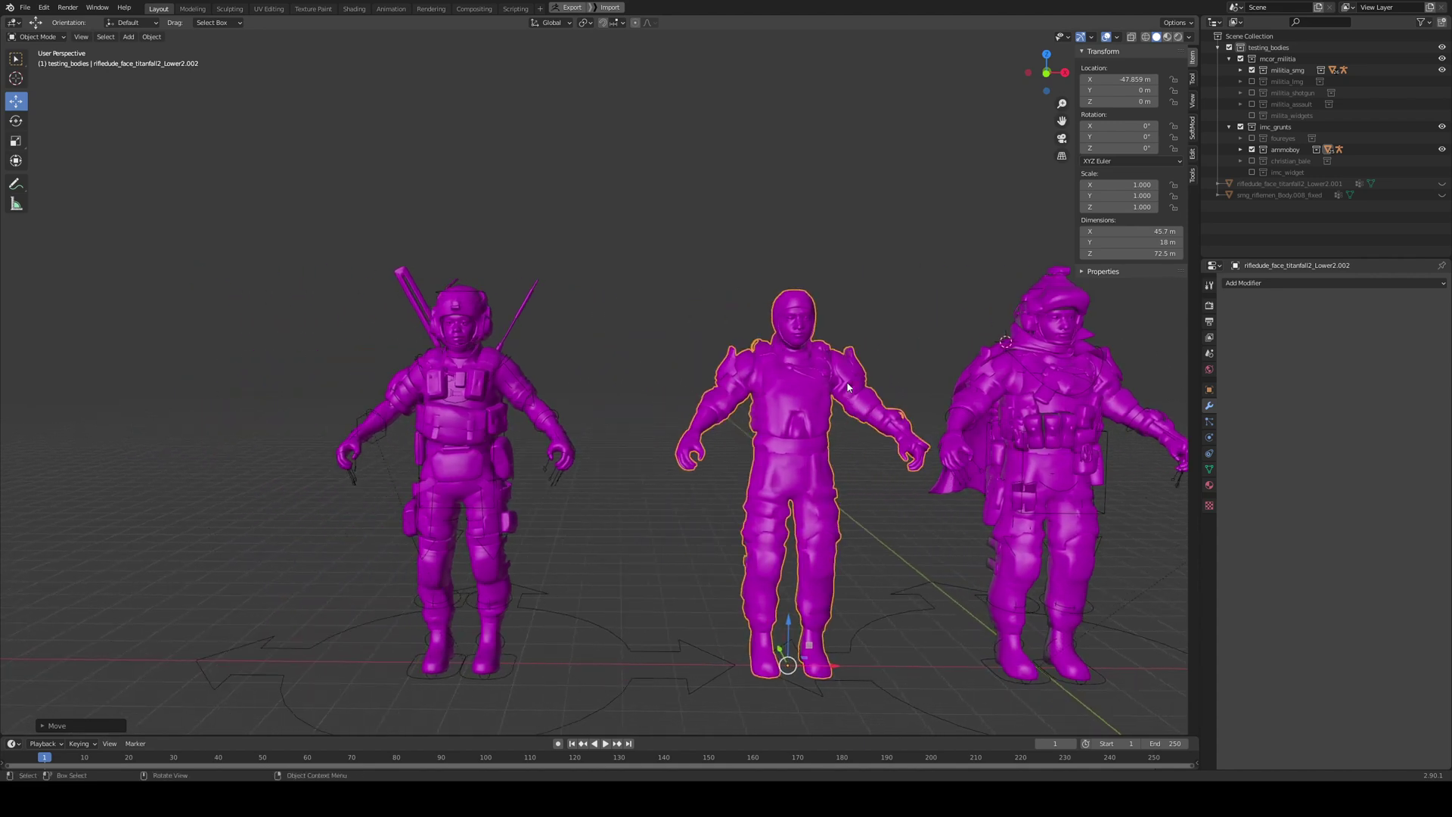
scroll(847, 387, up, 1)
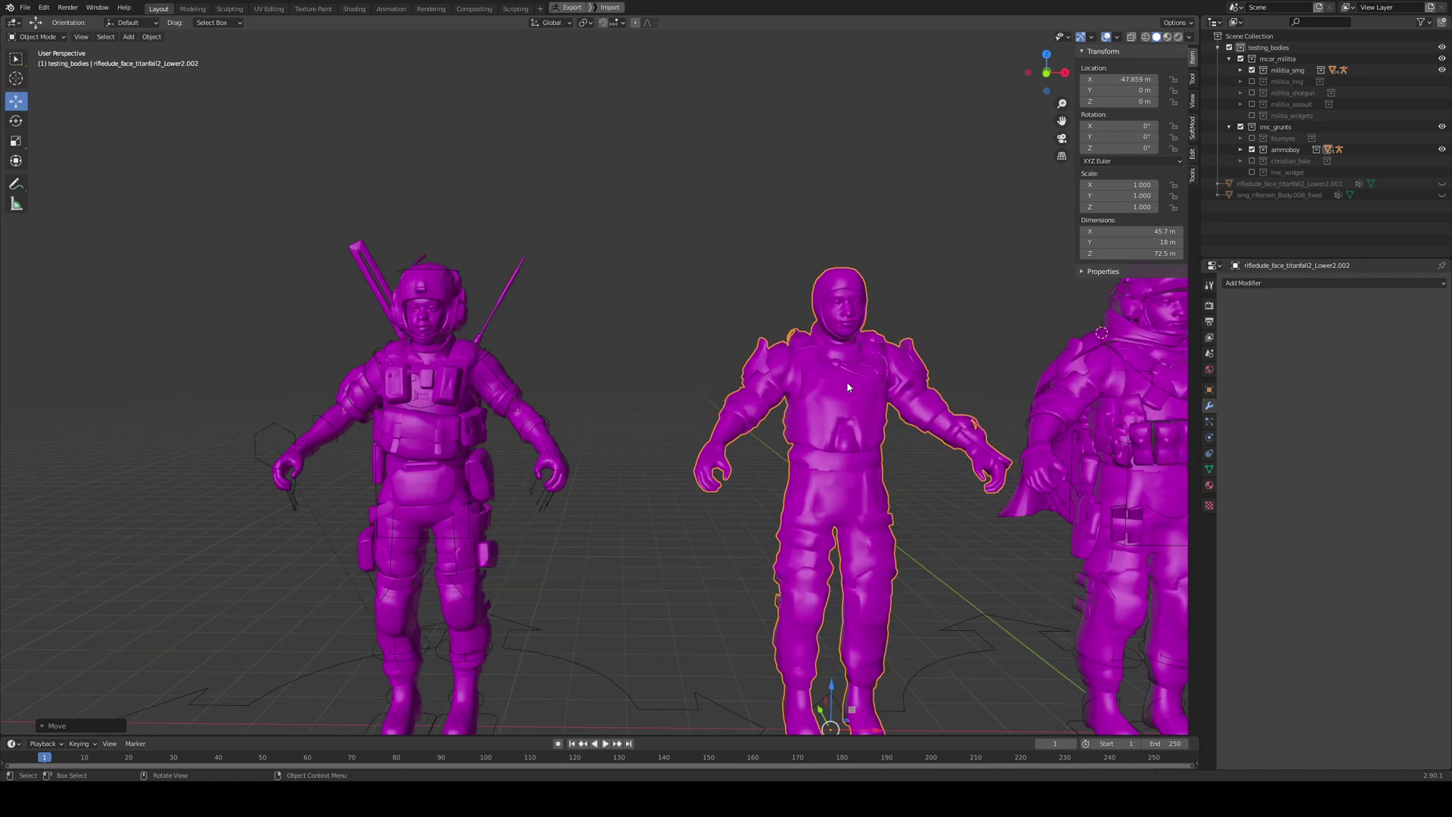
scroll(847, 388, up, 1)
shift+middle_drag(868, 373, 792, 369)
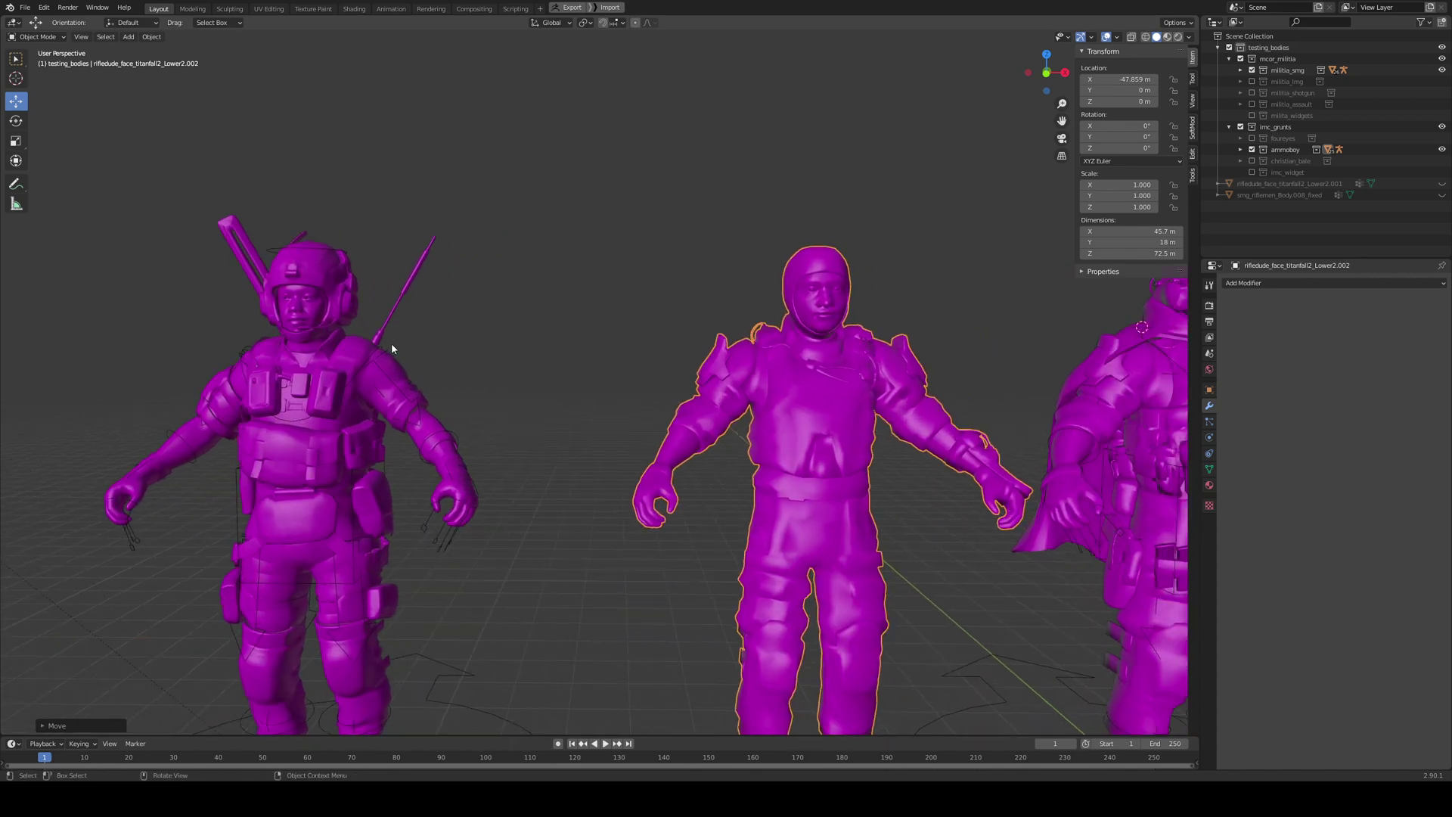
- Set smg_riflemen_Body's Mesh Data Transfer to Active UV, with the middle copy as source
click(281, 313)
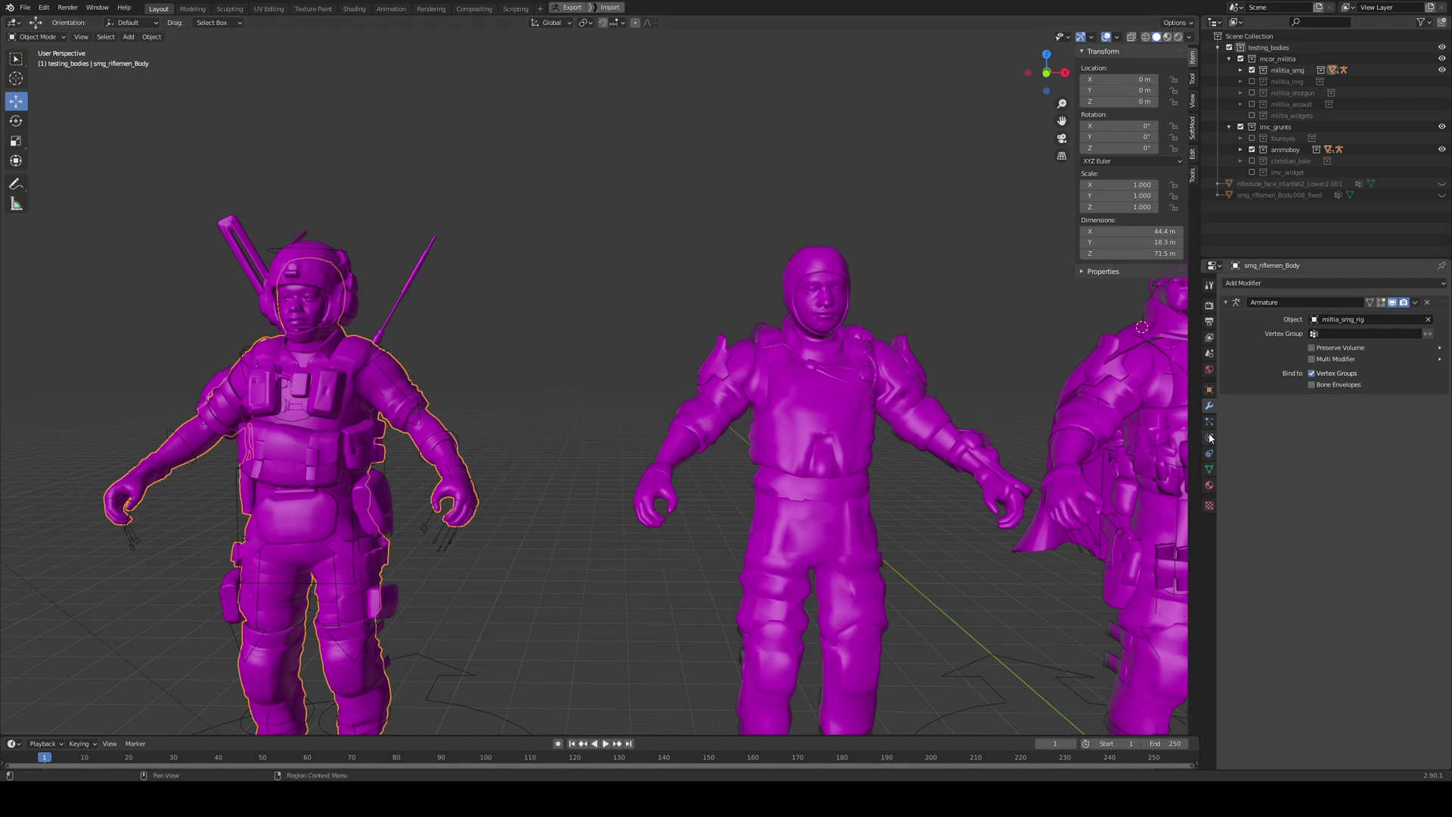
click(1209, 468)
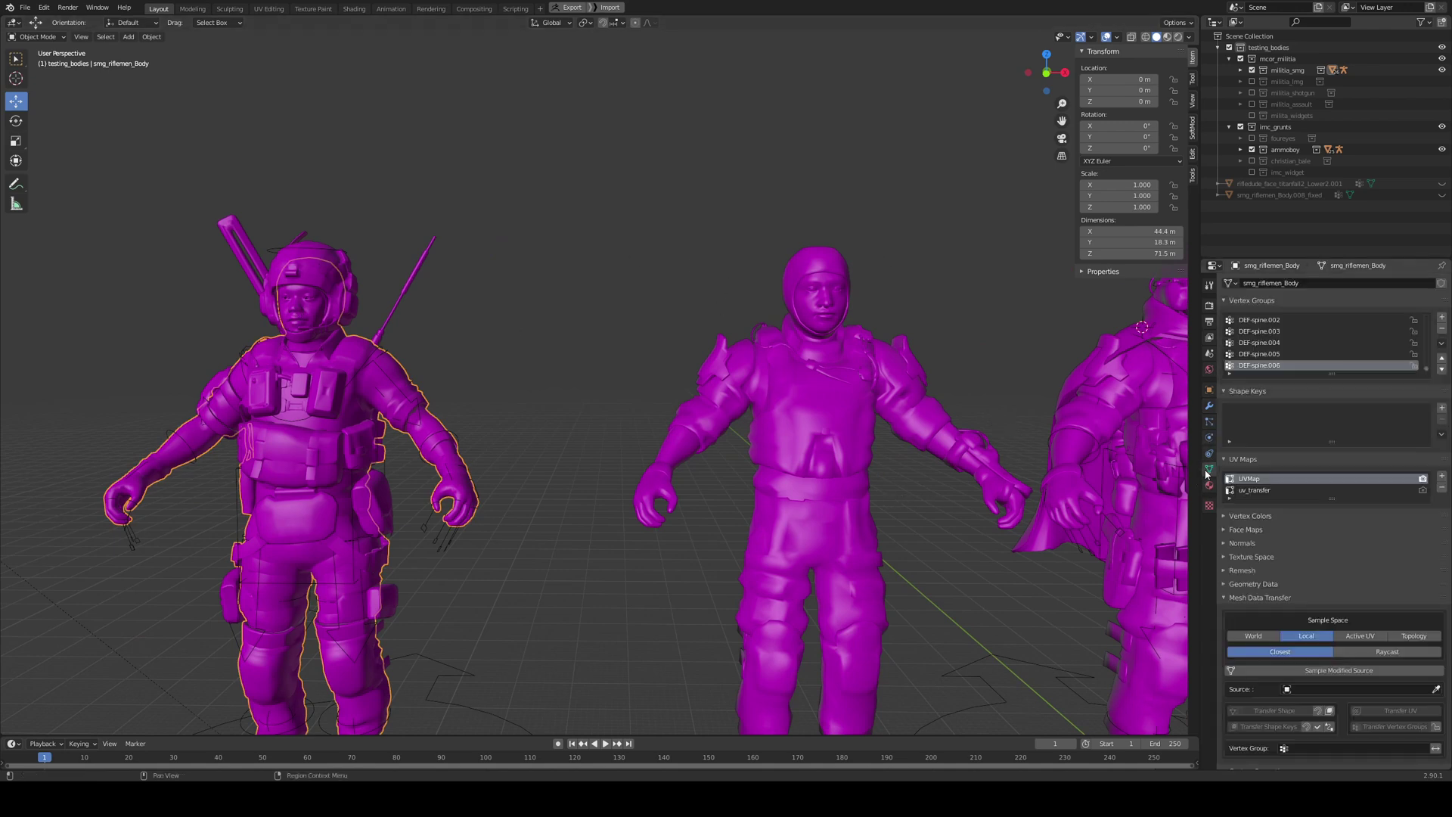
click(1362, 635)
click(1436, 690)
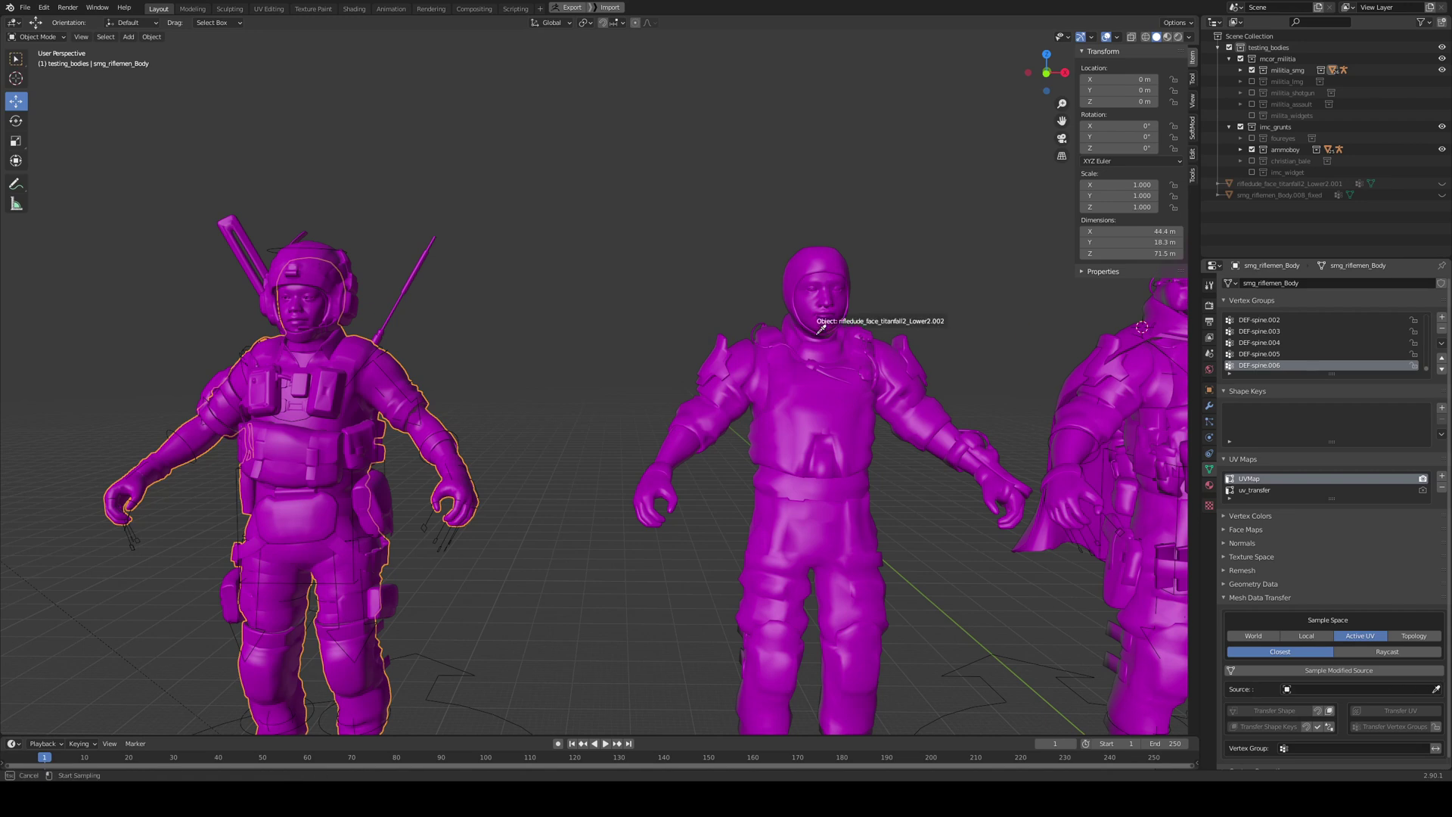
click(793, 484)
middle_drag(475, 418, 651, 405)
- Transfer the shape keys, test AU1R+AU1L by raising its value, then reset it to 0
click(1268, 726)
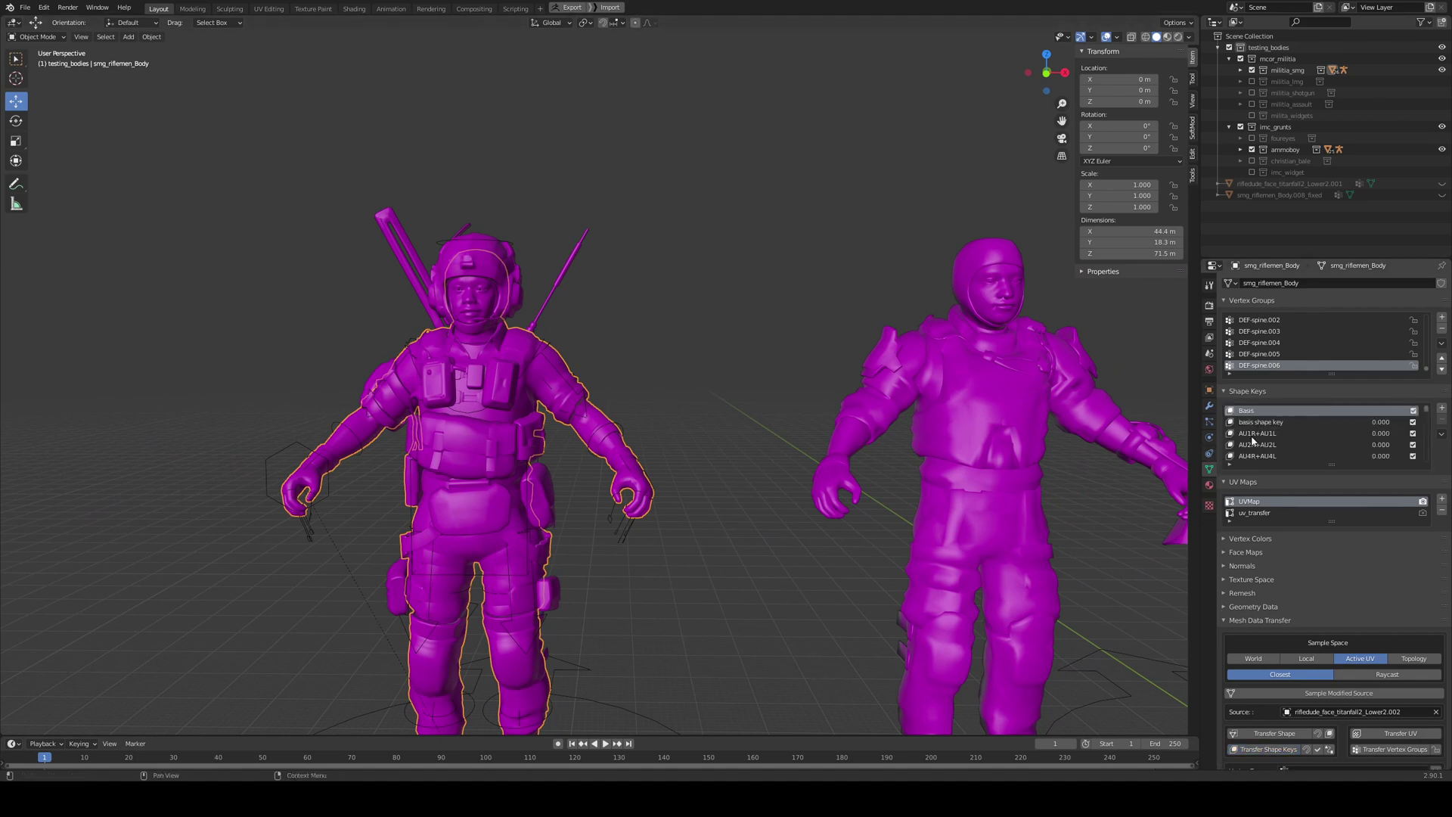
click(1272, 433)
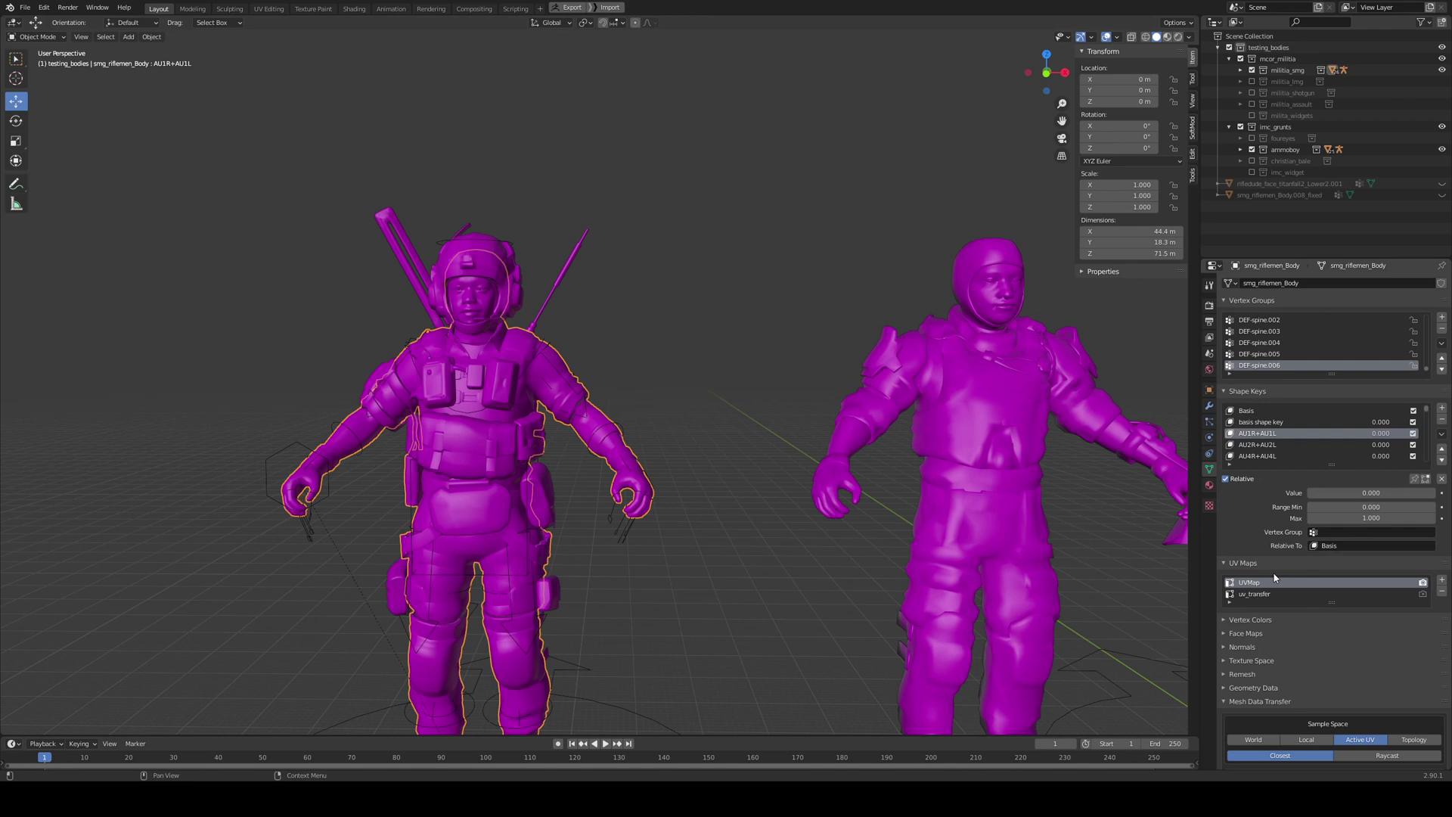
drag(1317, 493, 1434, 493)
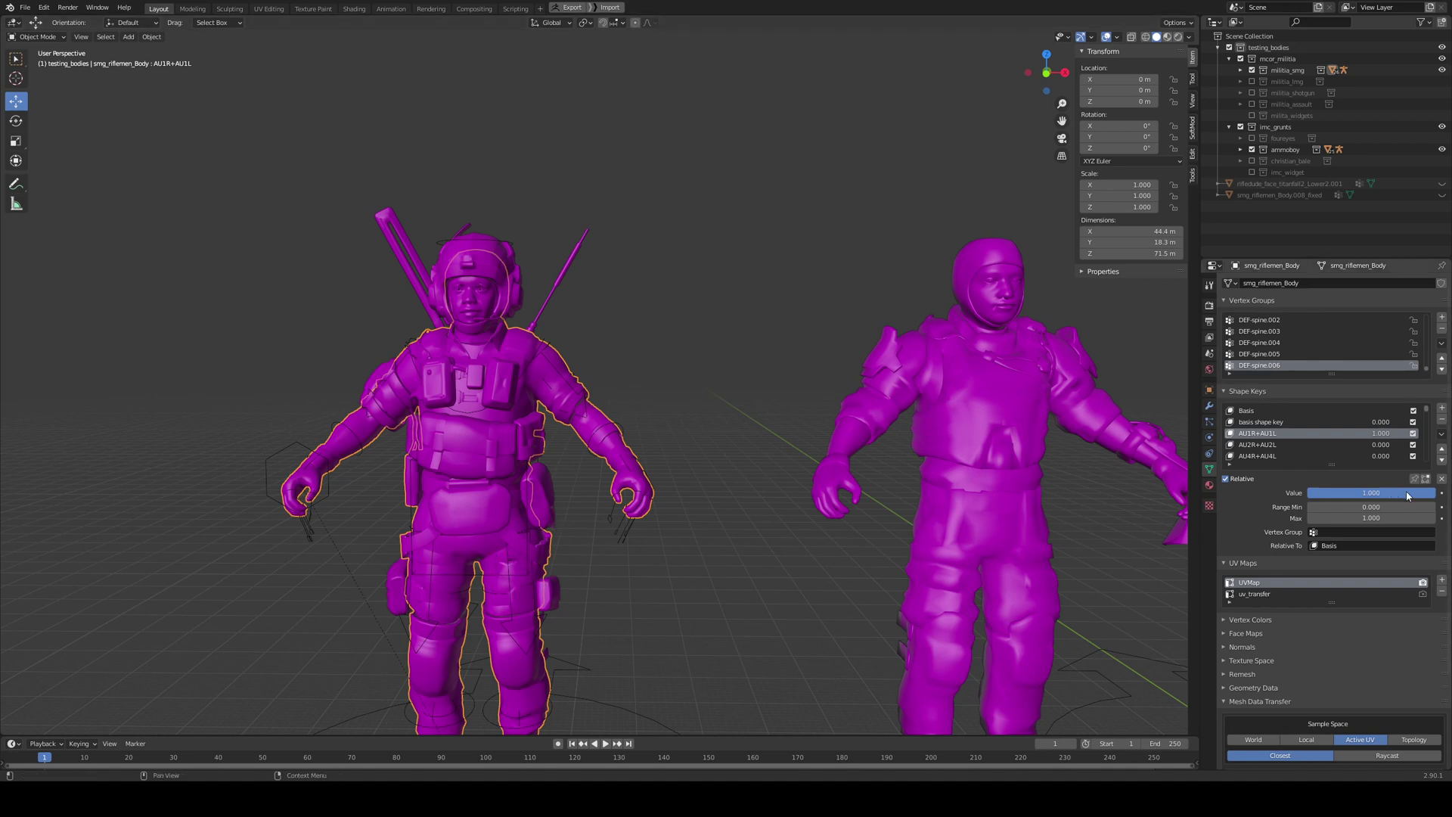
middle_drag(574, 334, 629, 373)
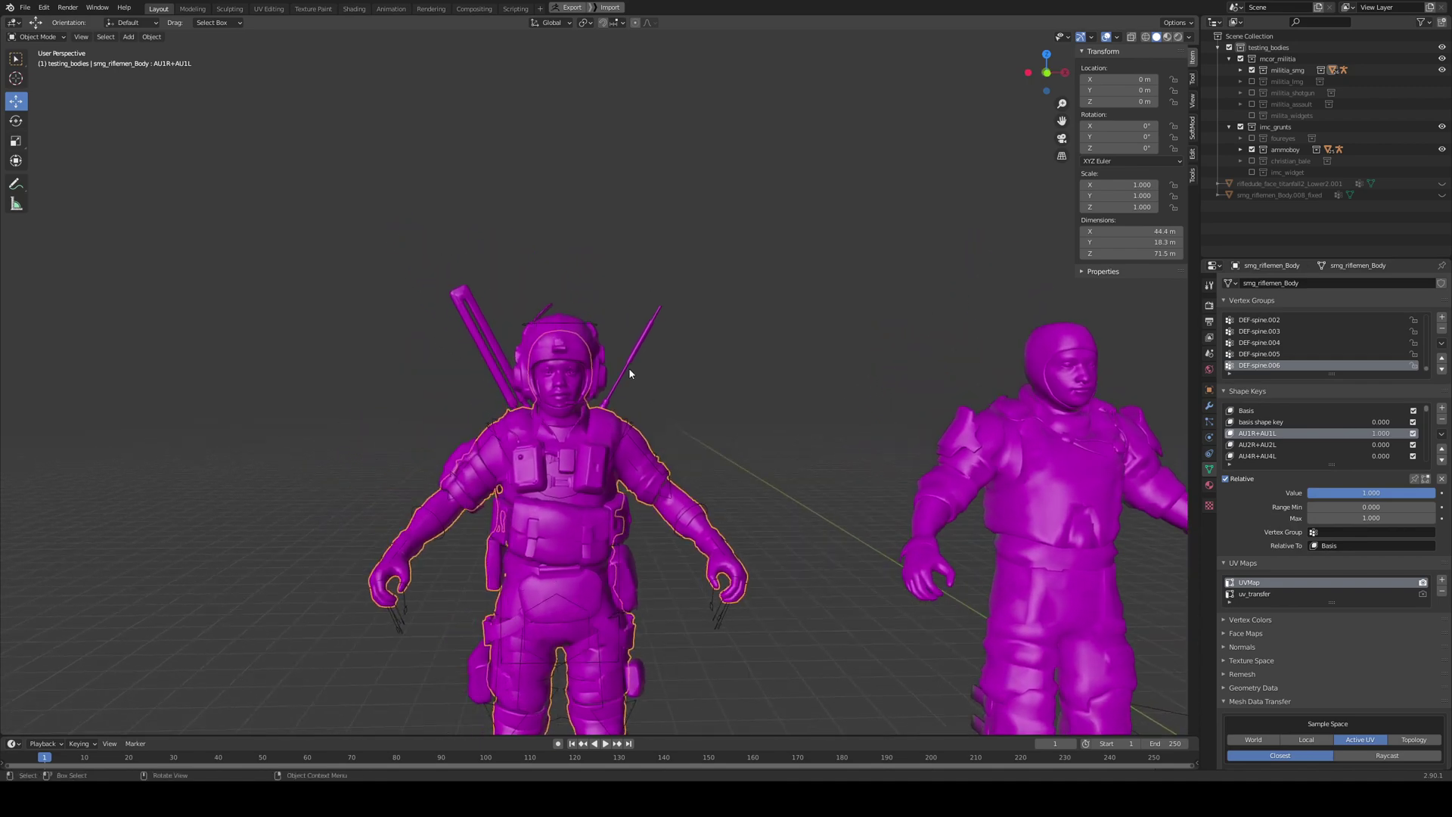
scroll(632, 373, up, 6)
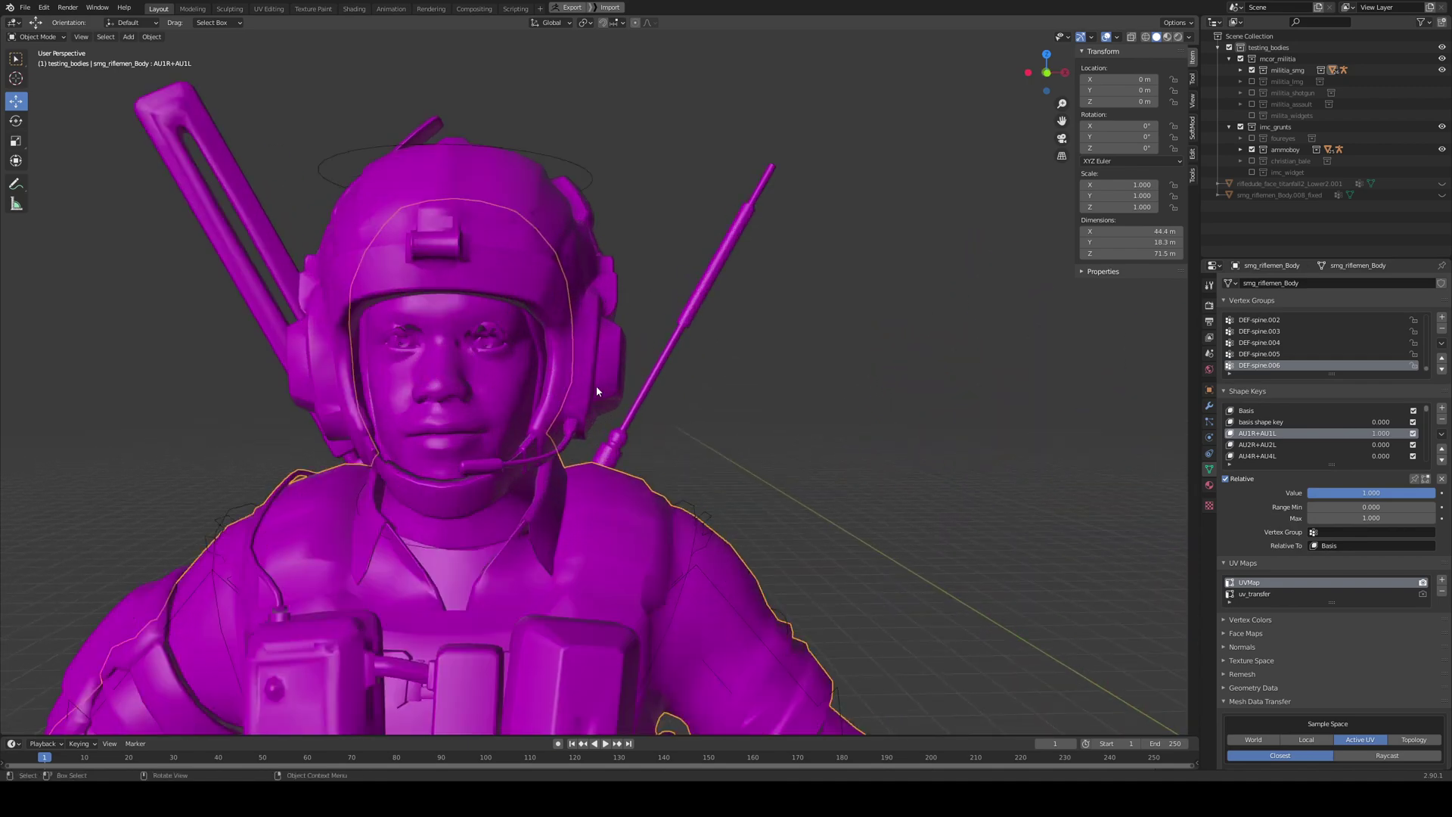
scroll(595, 393, down, 6)
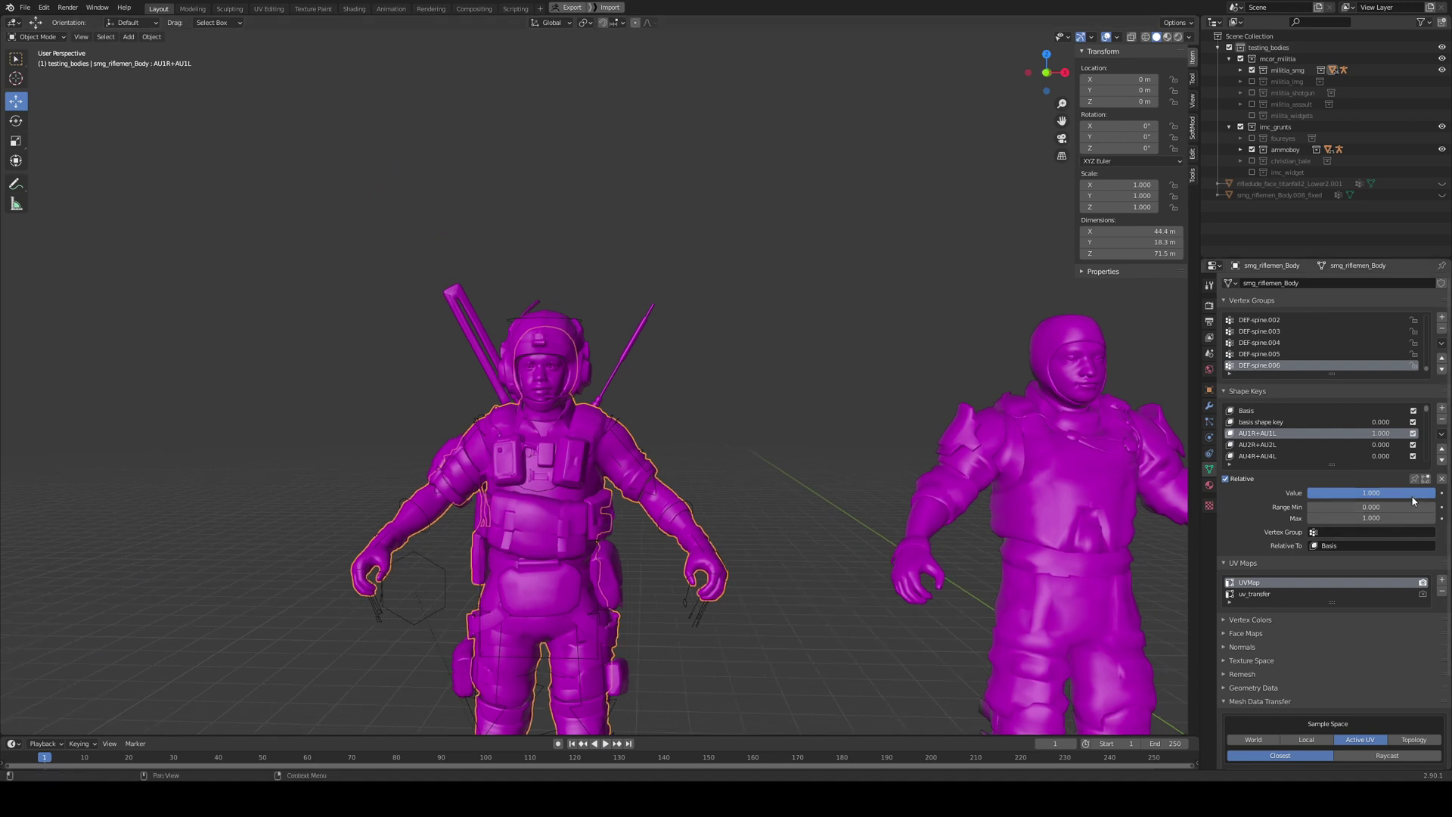
drag(1418, 497, 1307, 497)
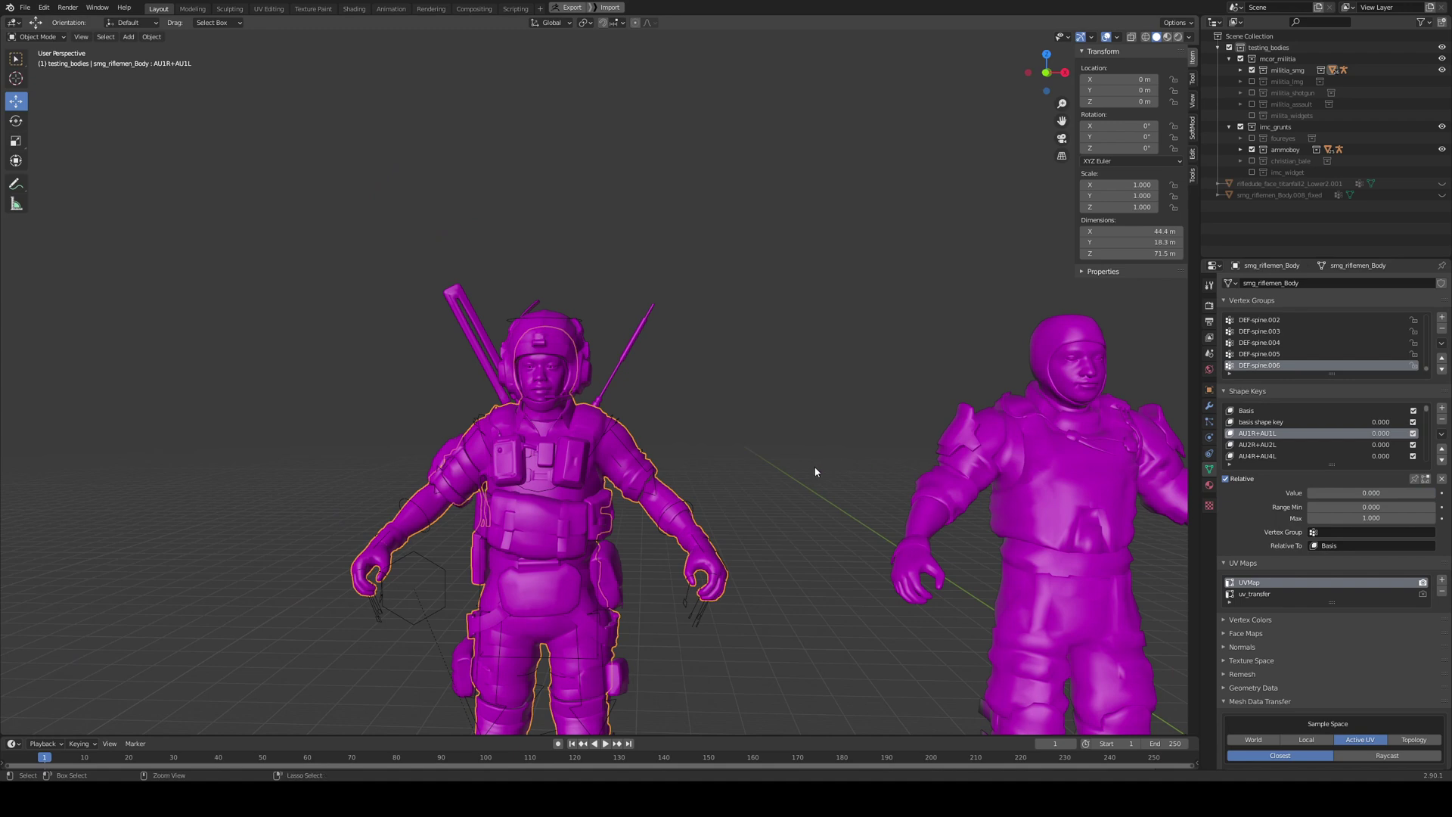
- Undo the shape key transfer on smg_riflemen_Body, reselect it, and split the viewport in two
key(ctrl+z)
key(ctrl+z)
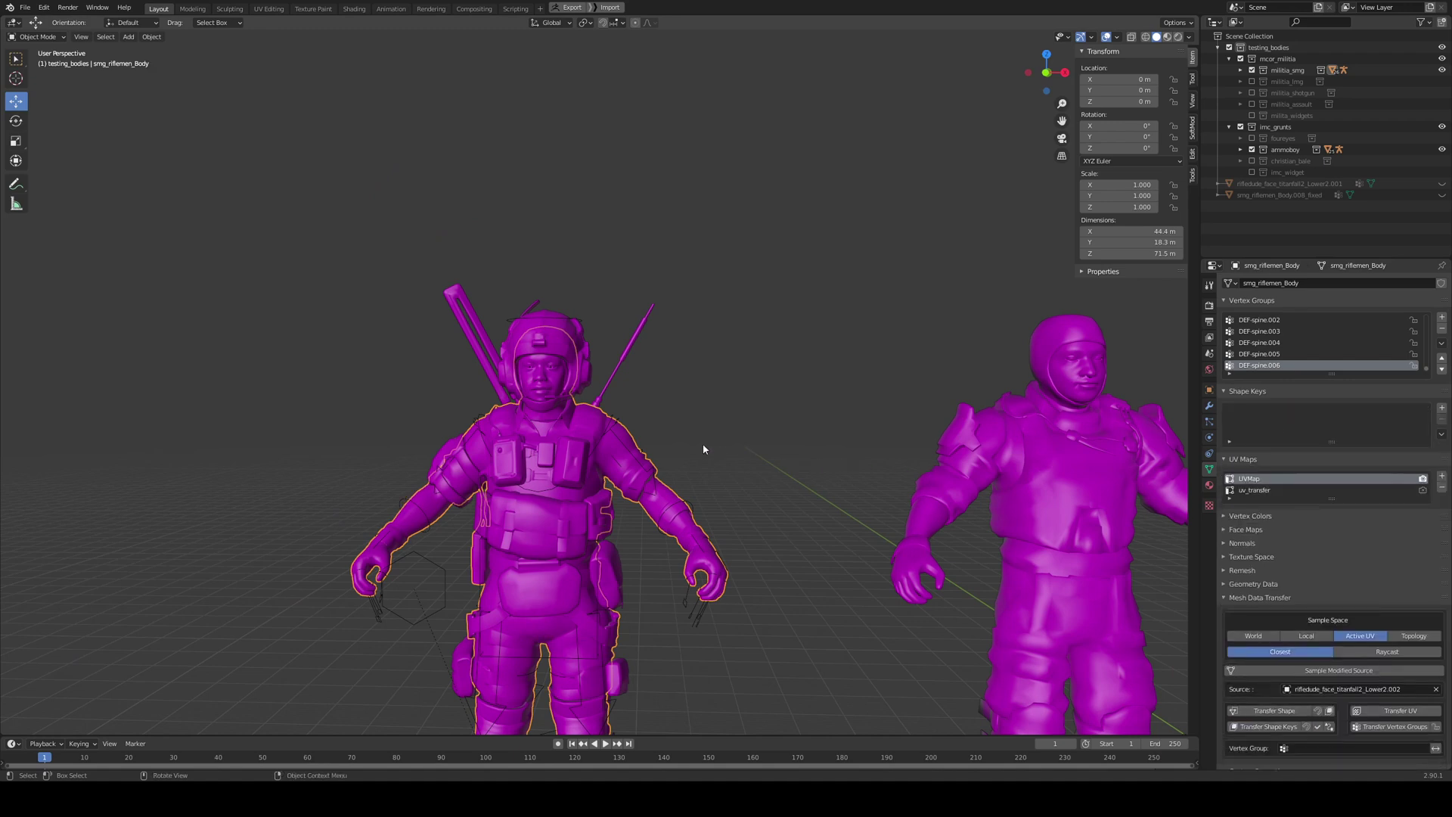
click(706, 429)
click(543, 372)
drag(6, 728, 410, 728)
- Turn the left area into an image editor and enter Edit Mode on the body
click(16, 27)
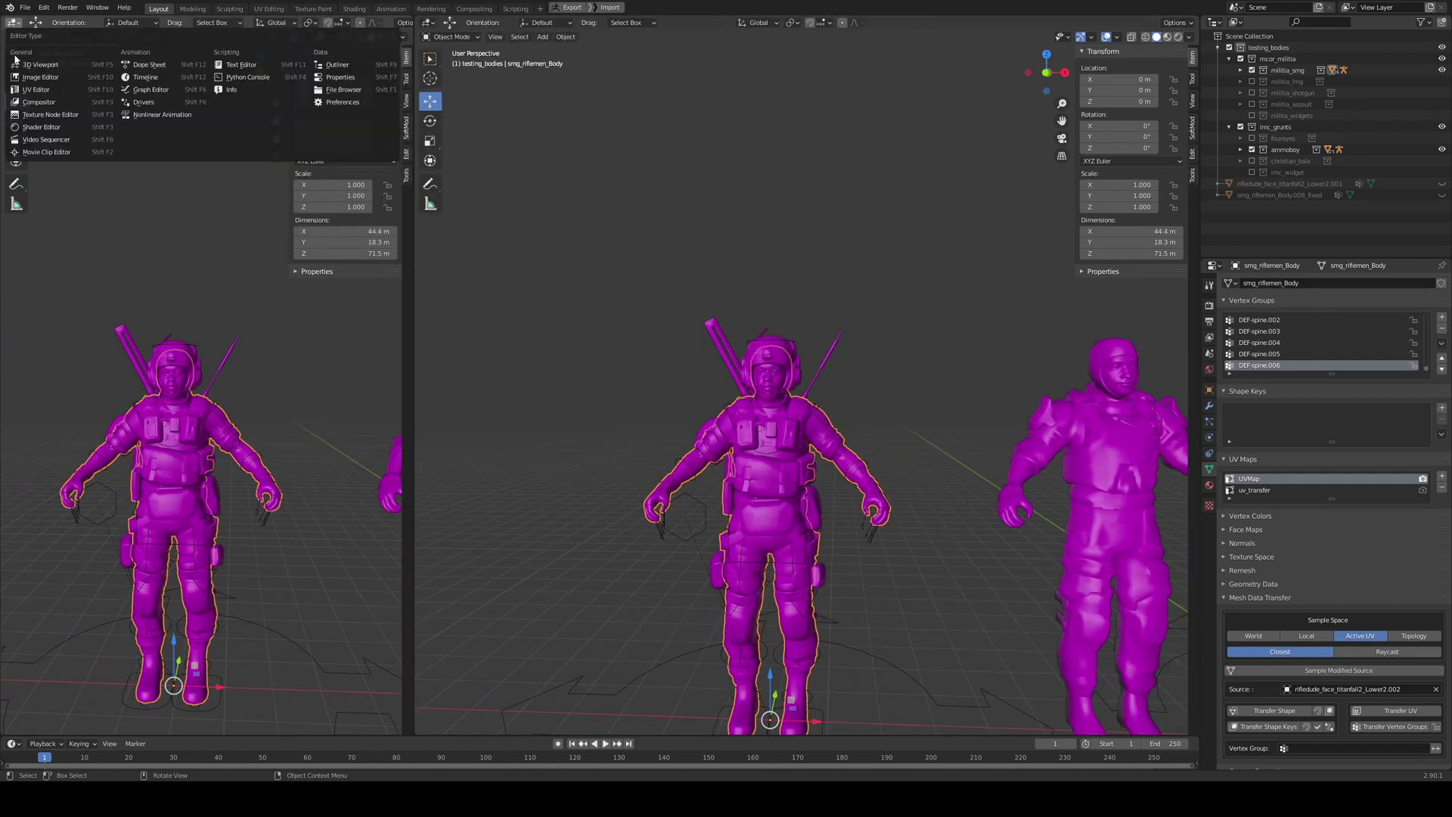
click(46, 94)
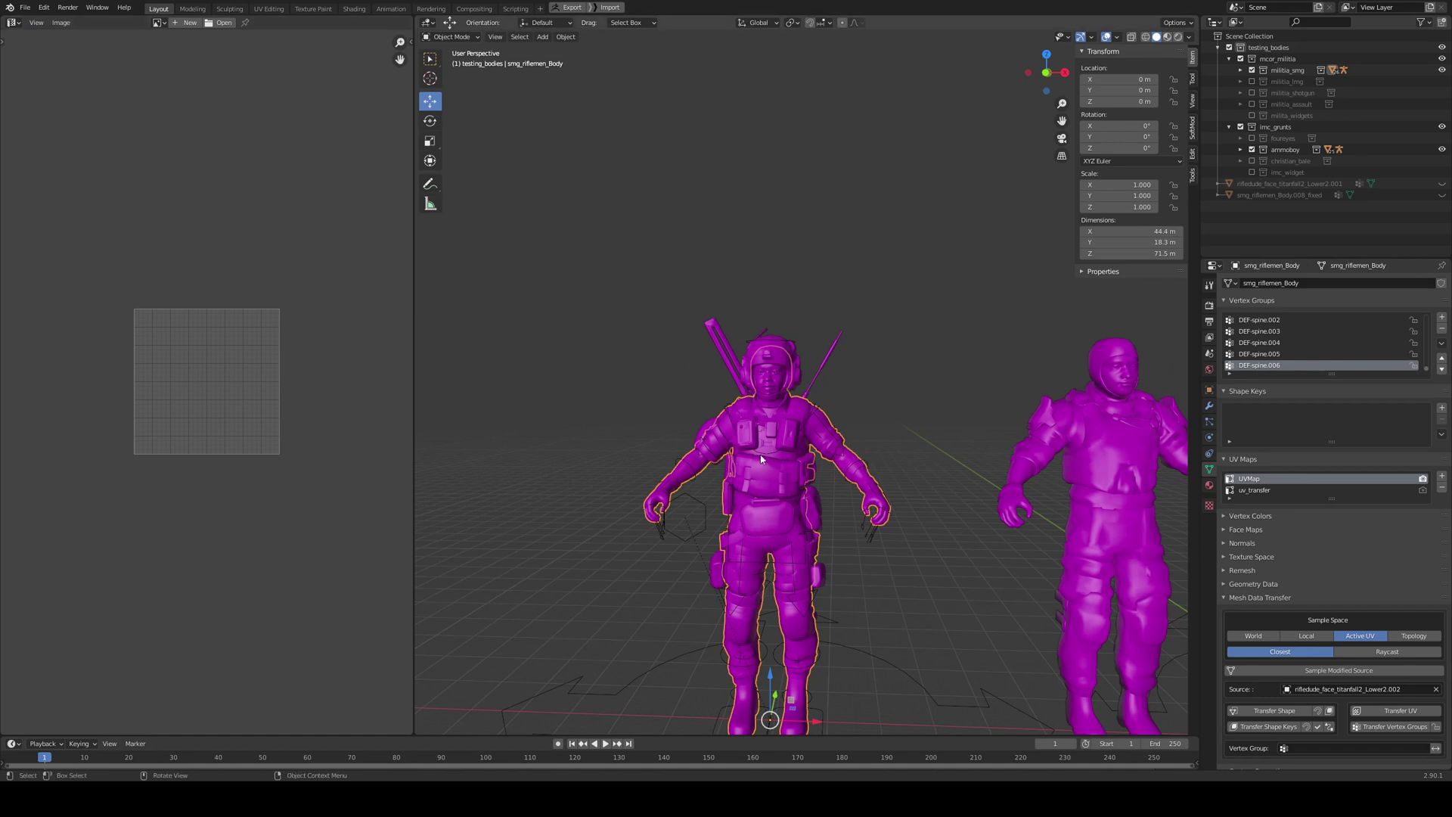
key(Tab)
scroll(292, 376, up, 4)
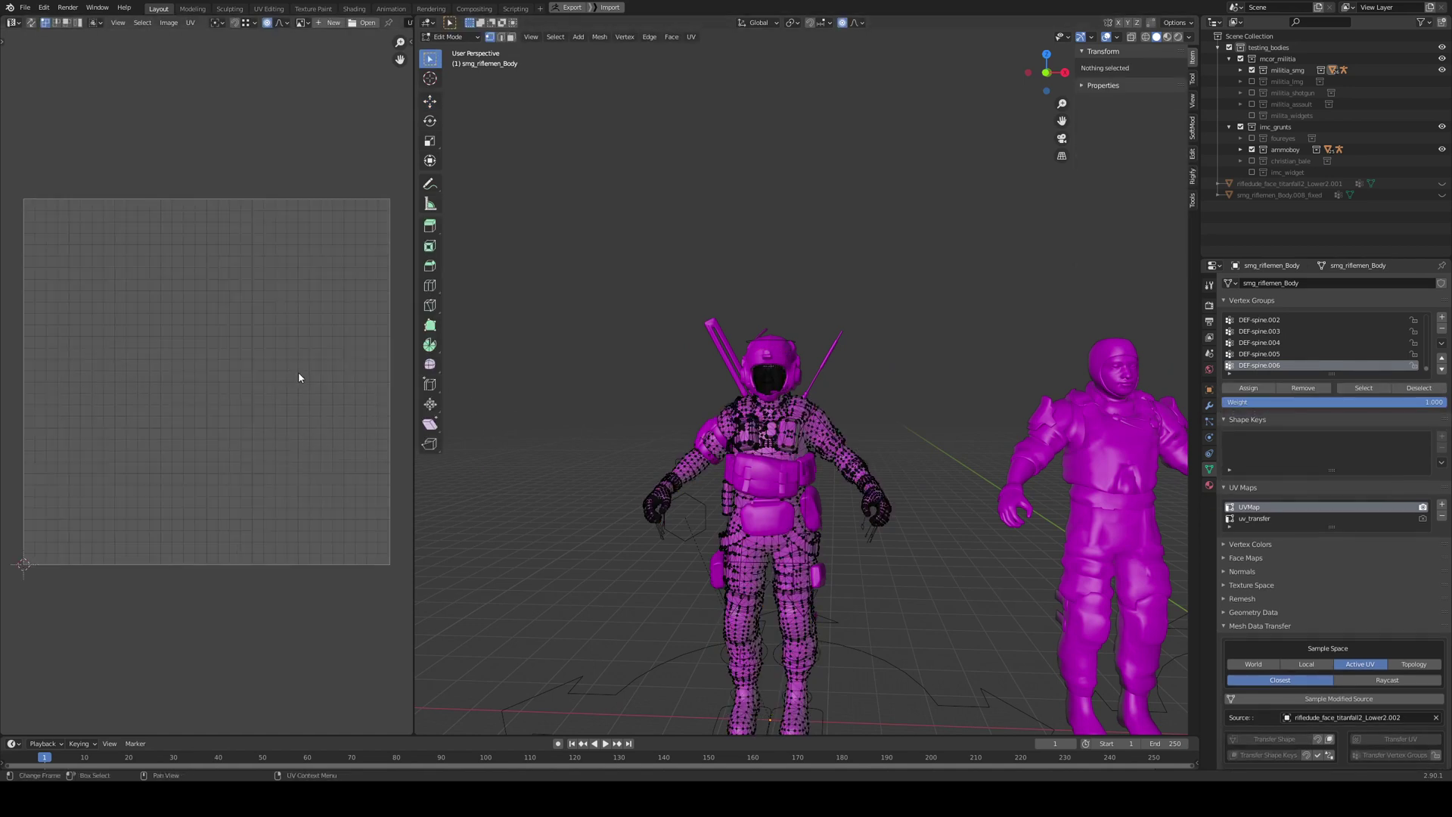
- Select all to check the body's UVs, deselect, and zoom toward the face
key(a)
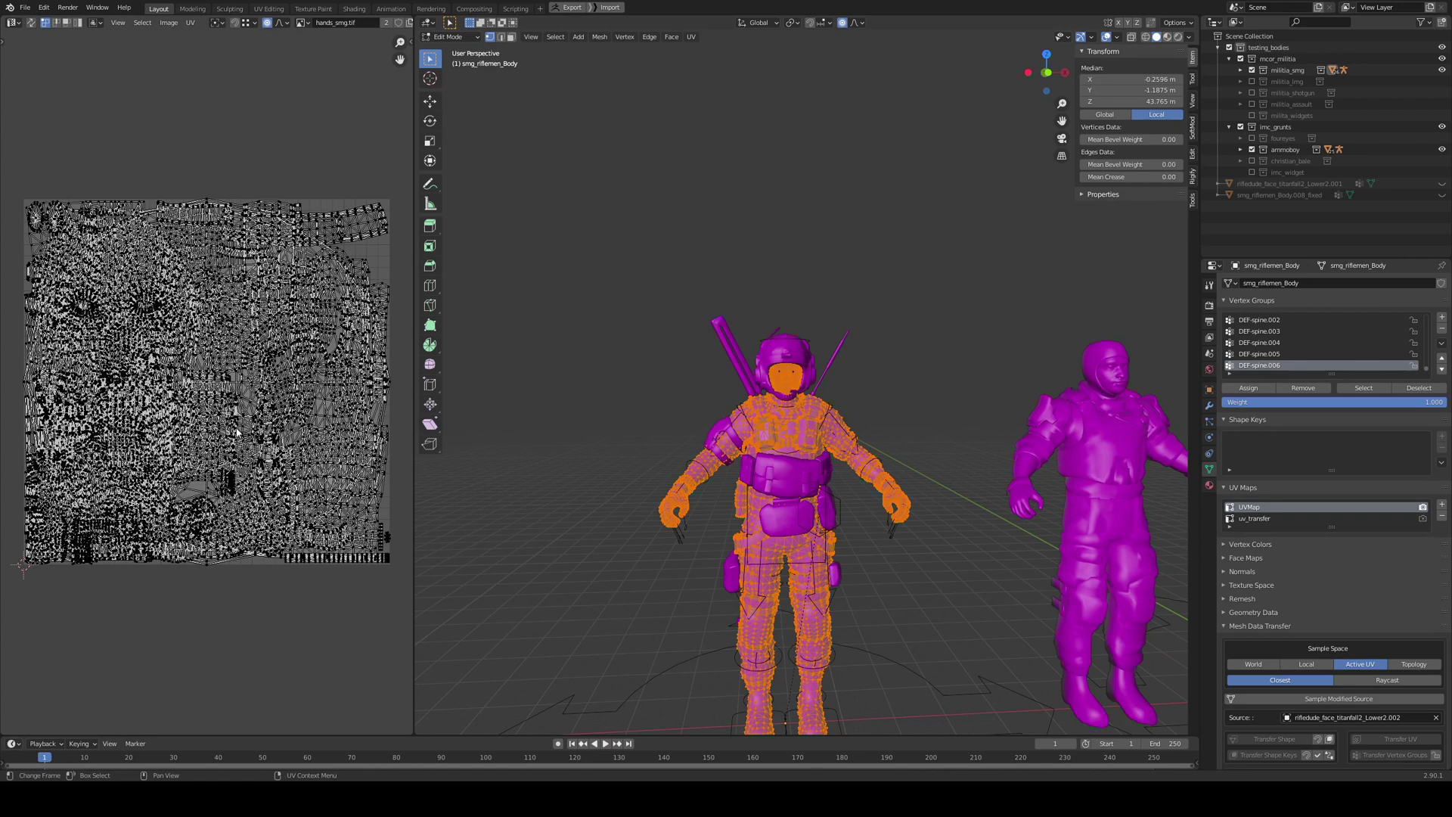
key(alt+a)
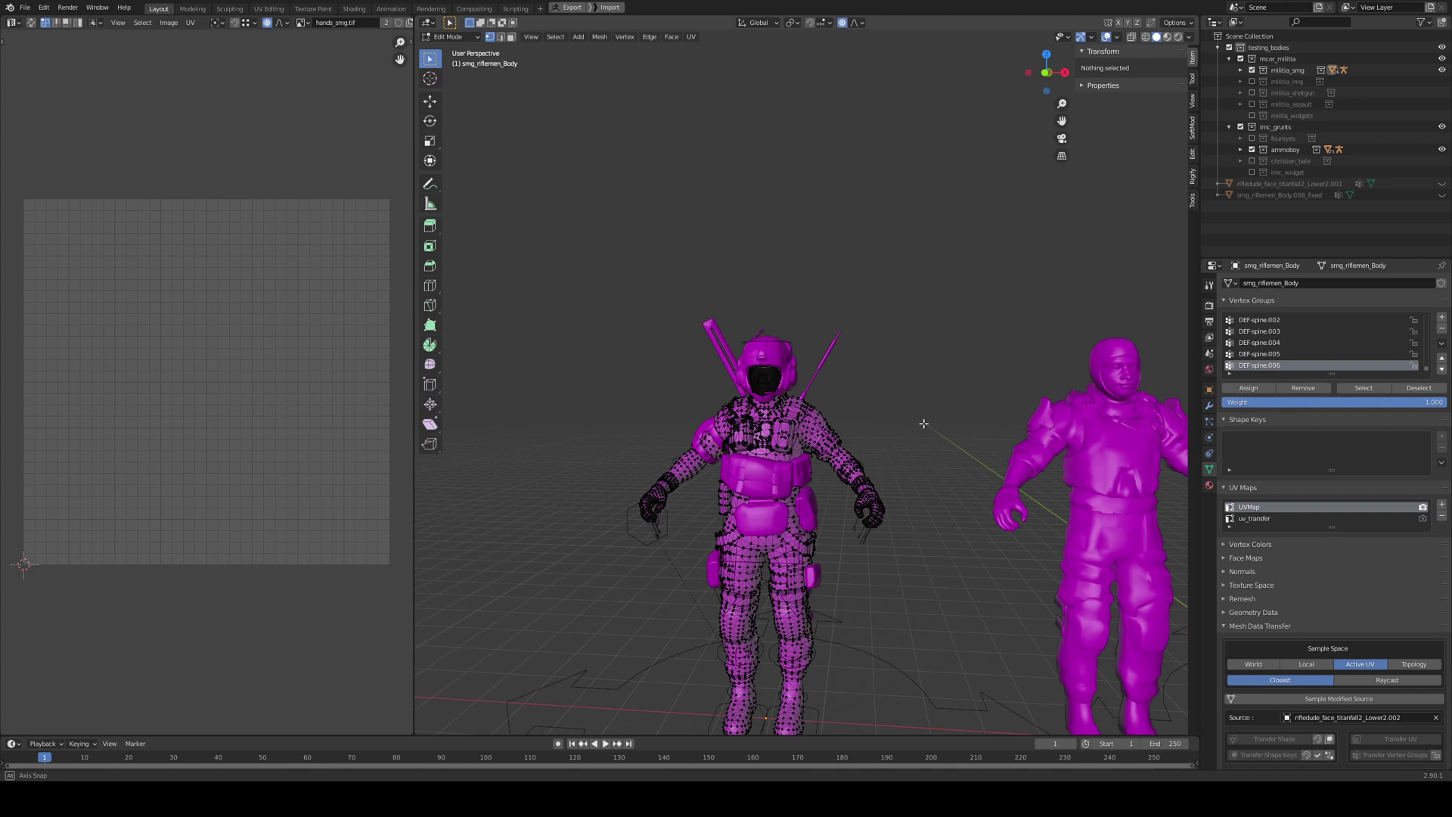
scroll(923, 423, up, 4)
middle_drag(913, 395, 949, 382)
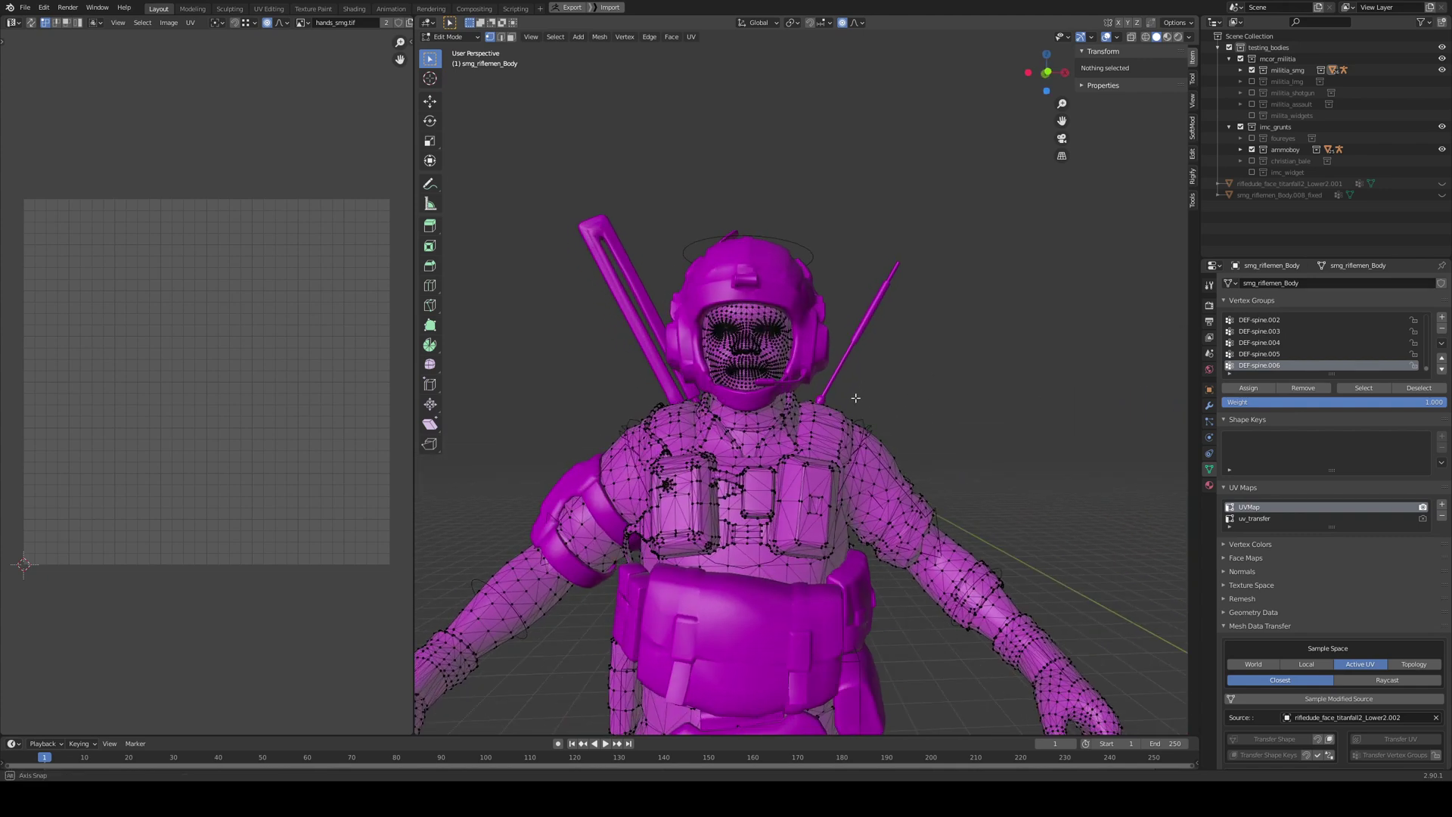
- Add a vertex group named UV_Transfer and assign the linked face vertices to it
click(1440, 319)
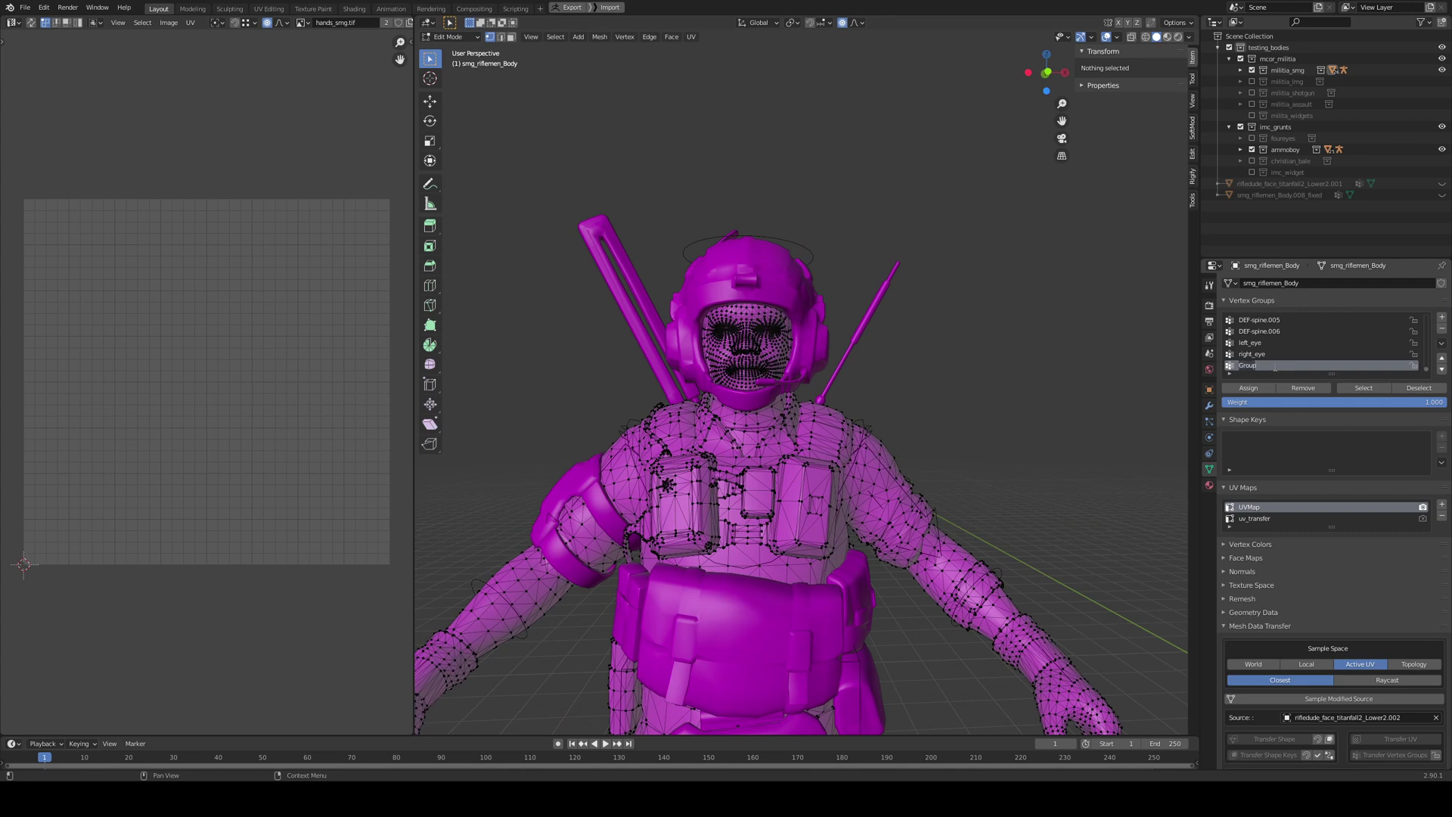
text(UV_Transfer)
click(746, 352)
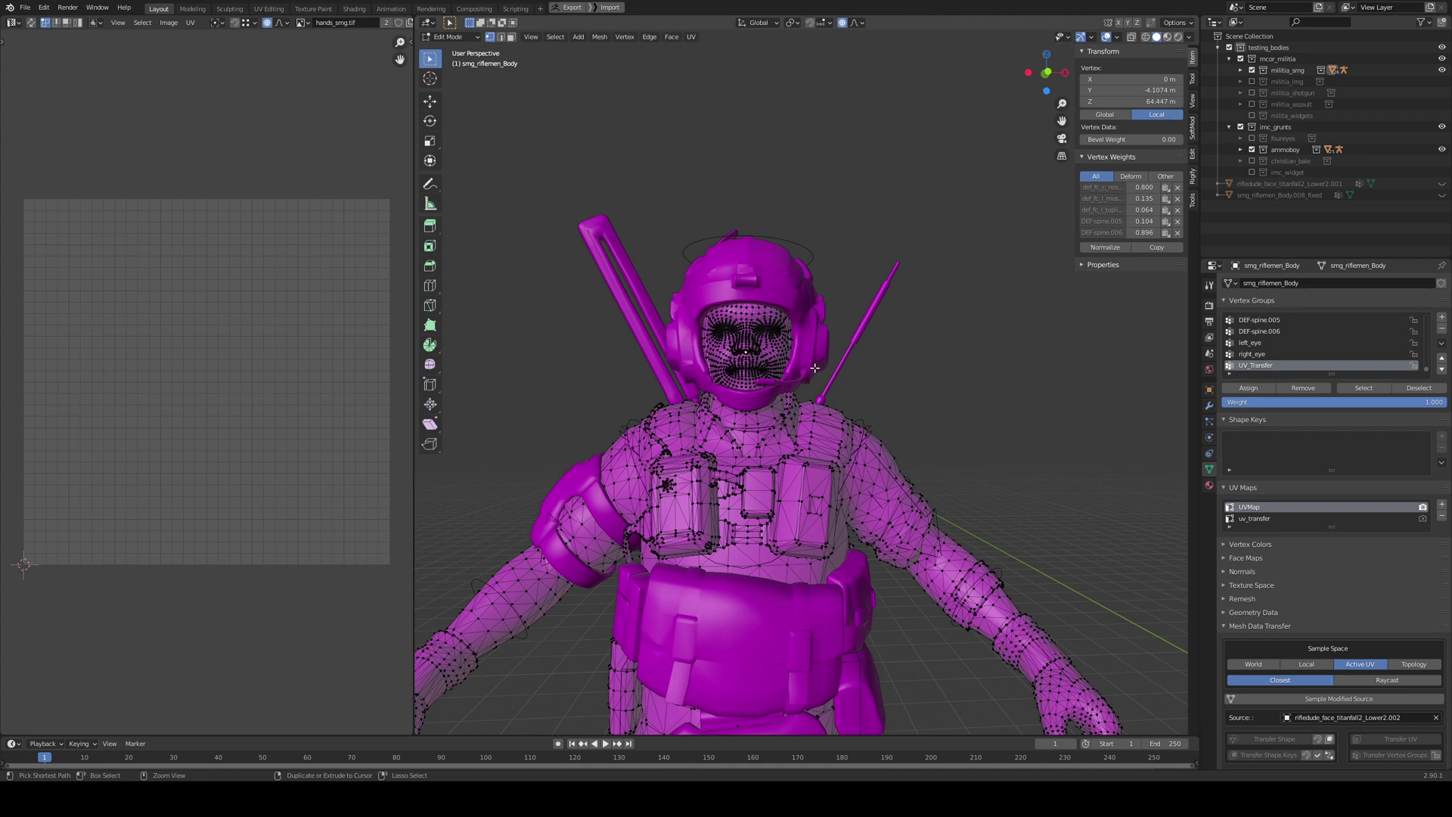
key(ctrl+l)
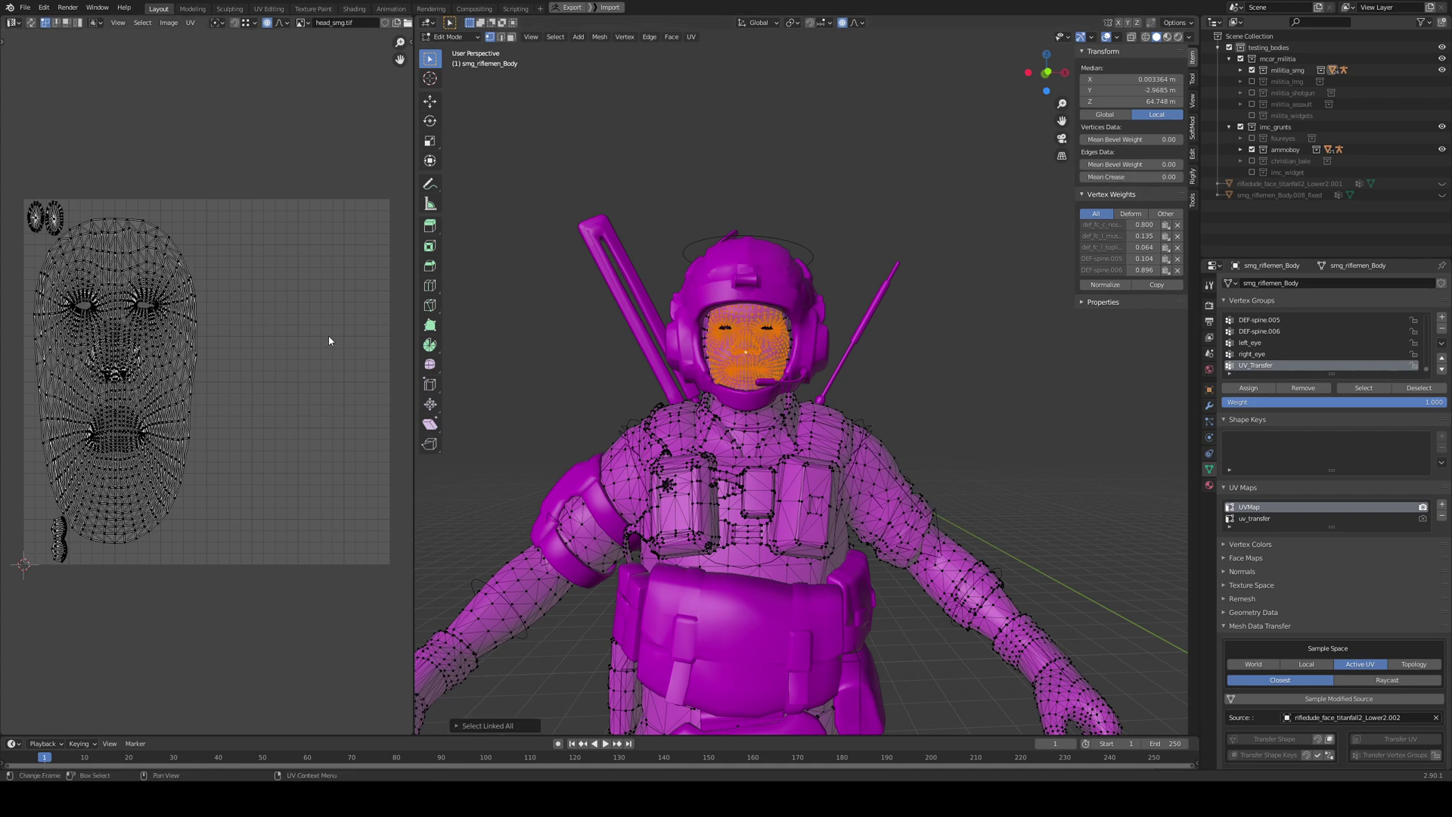
click(1231, 389)
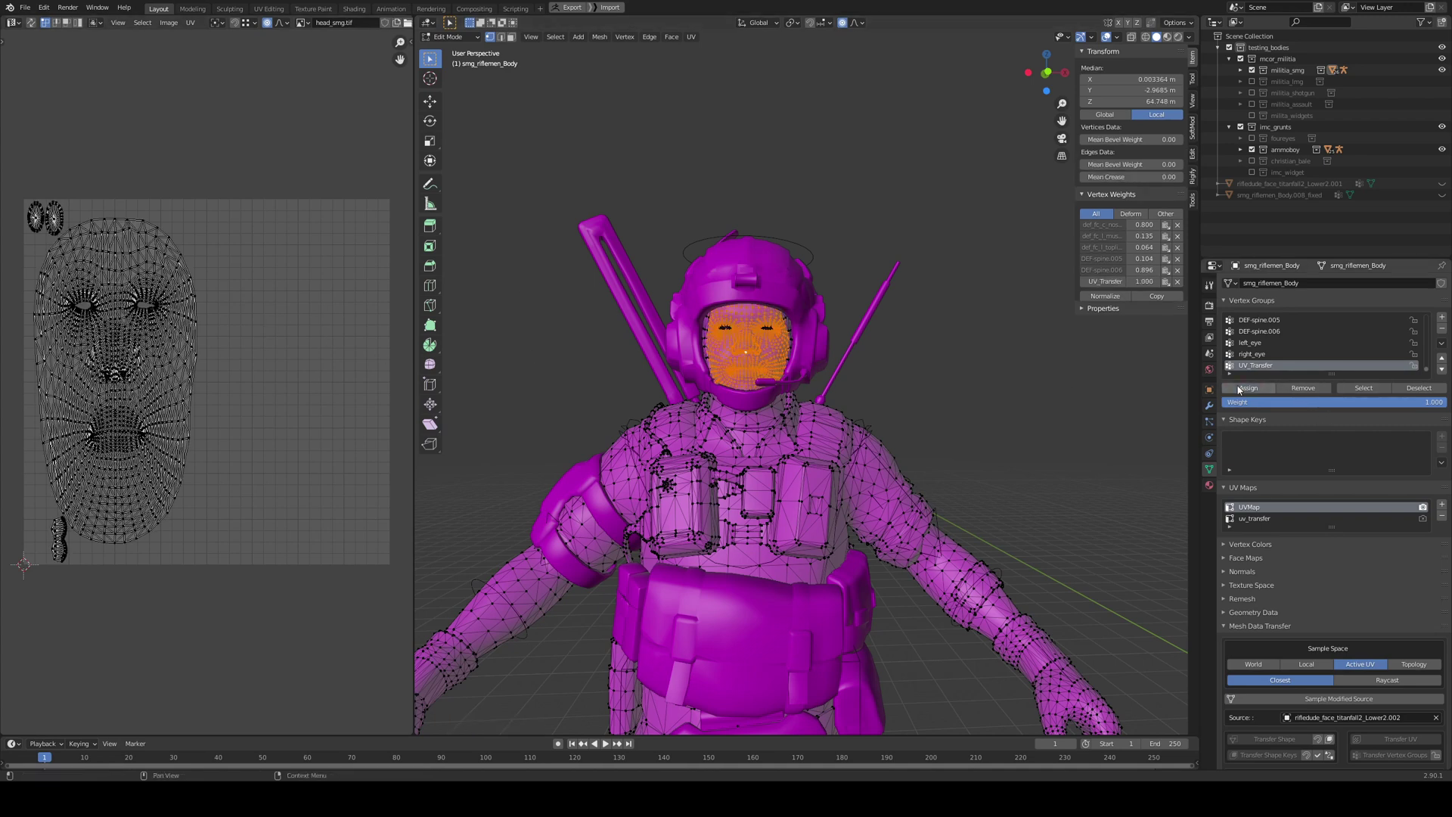
- Return to Object Mode and set the Mesh Data Transfer vertex group to UV_Transfer
key(Tab)
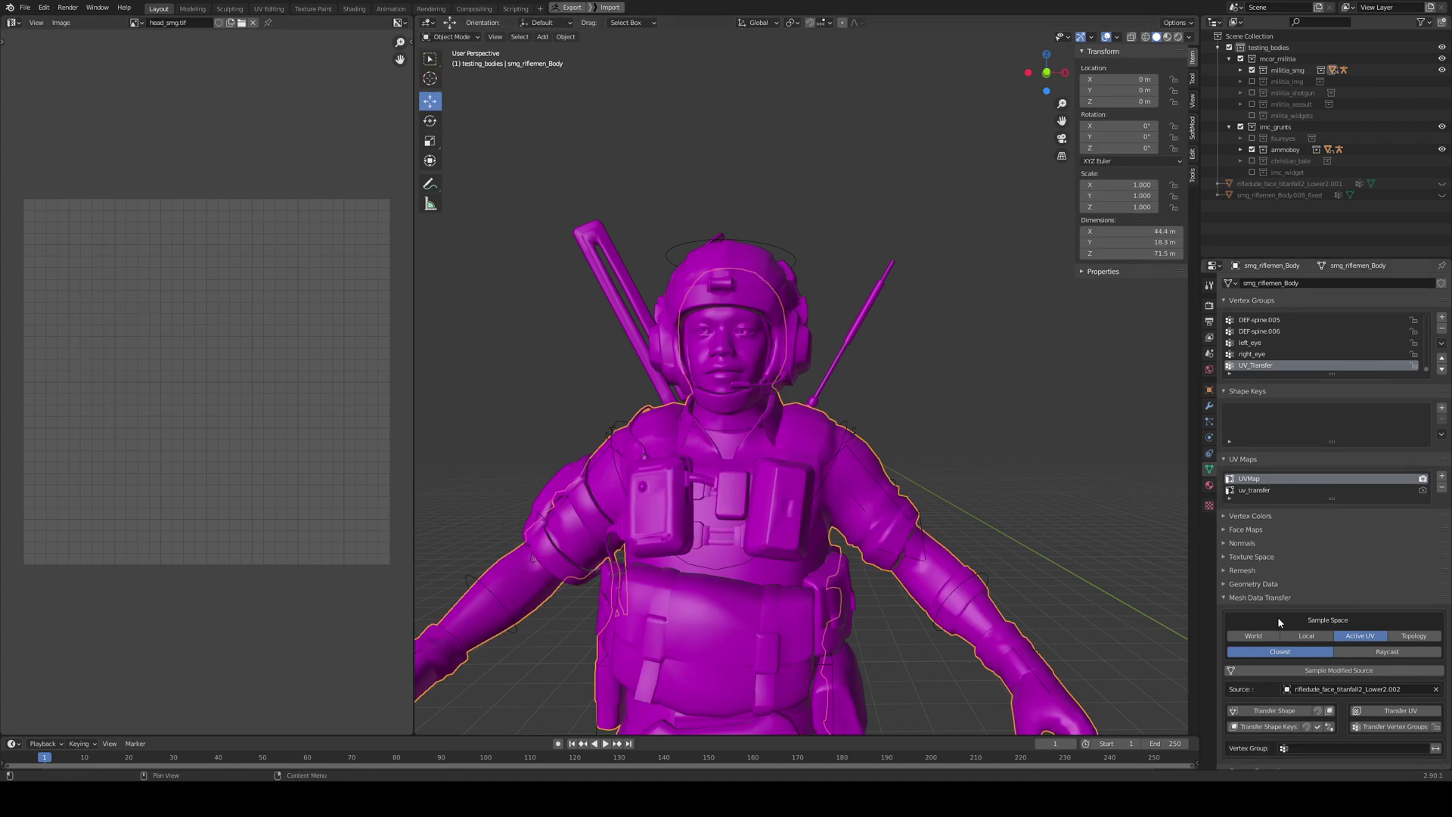
scroll(1295, 744, down, 1)
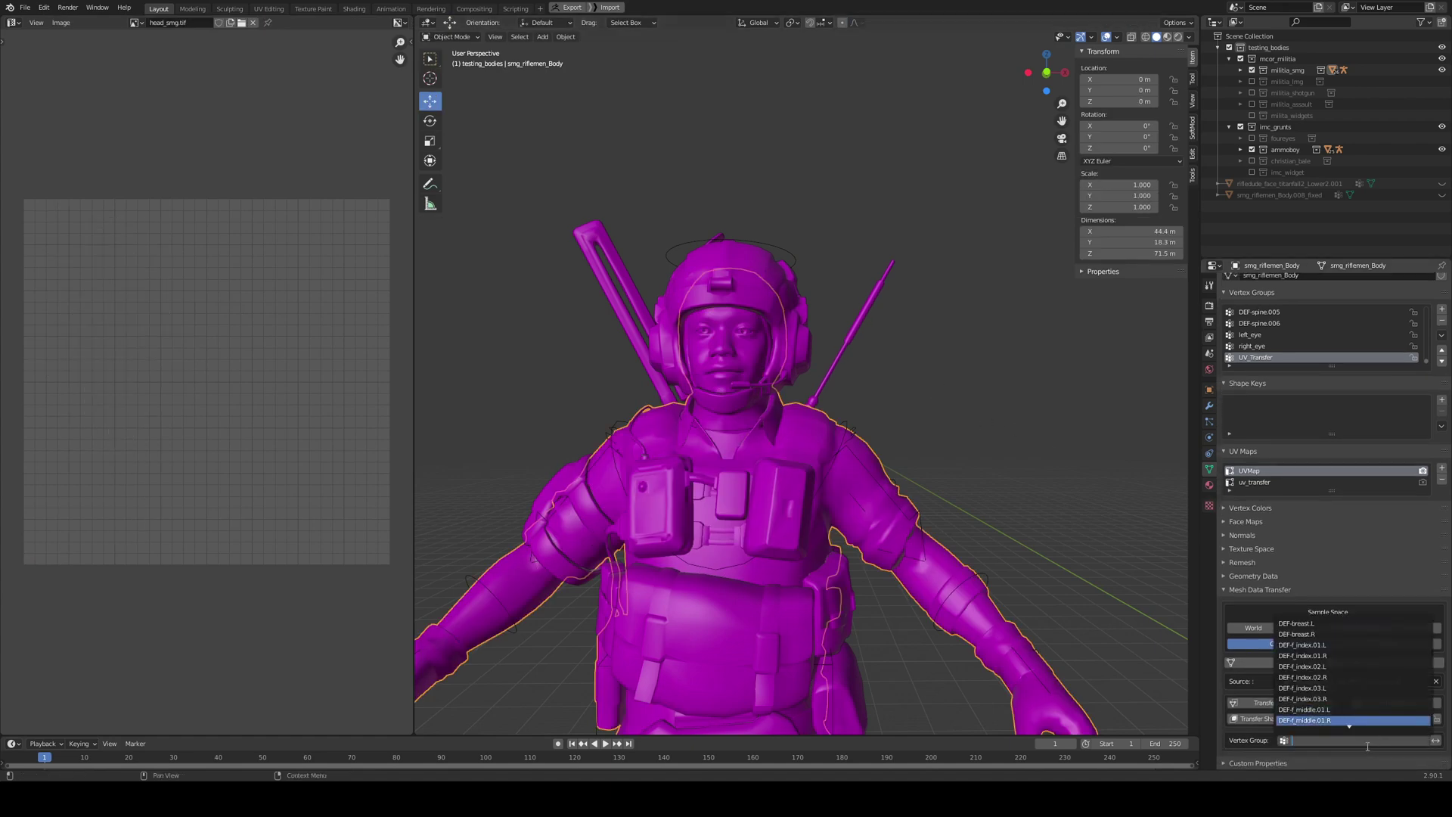
key(Escape)
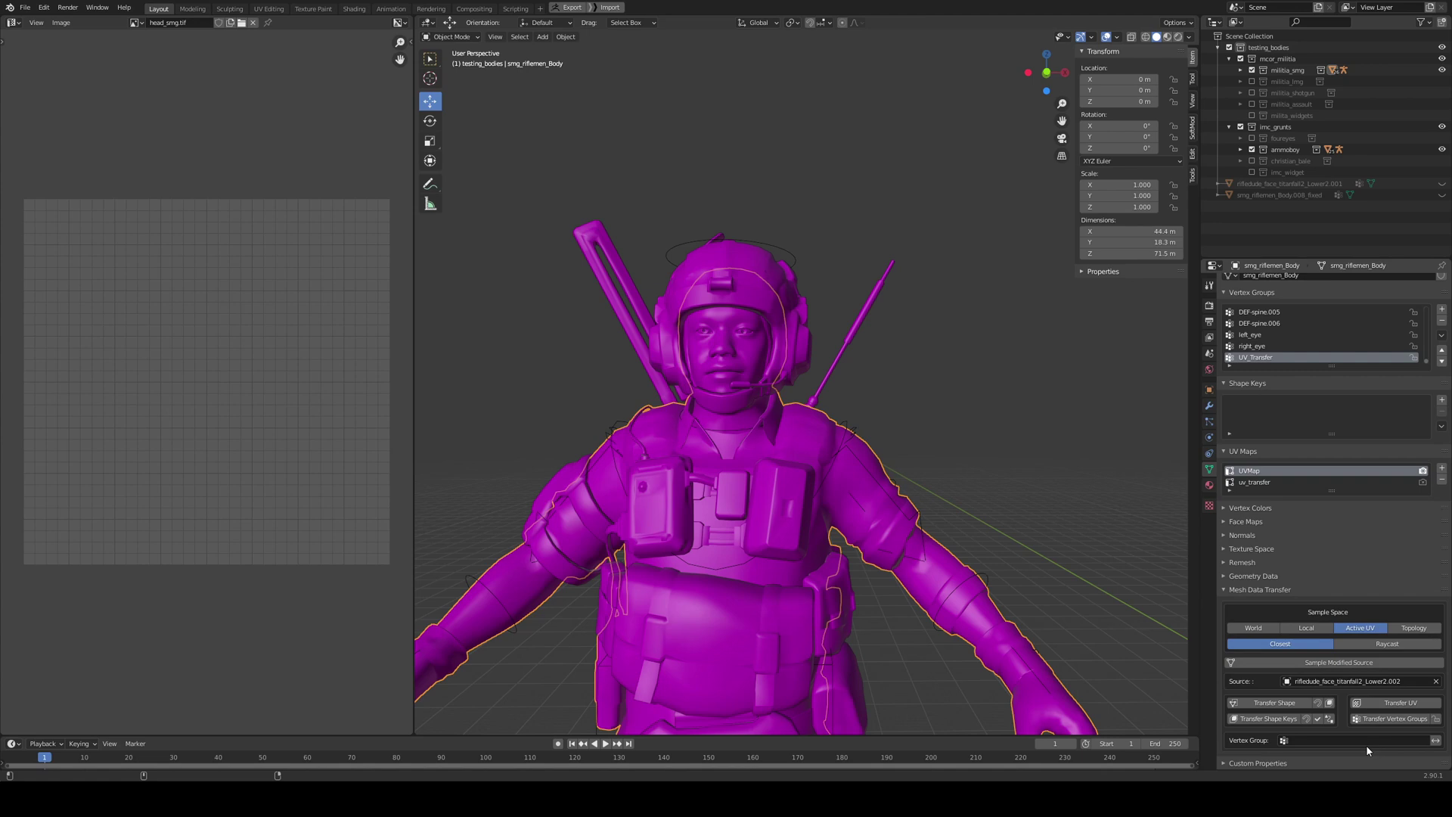
click(1322, 739)
text(UV)
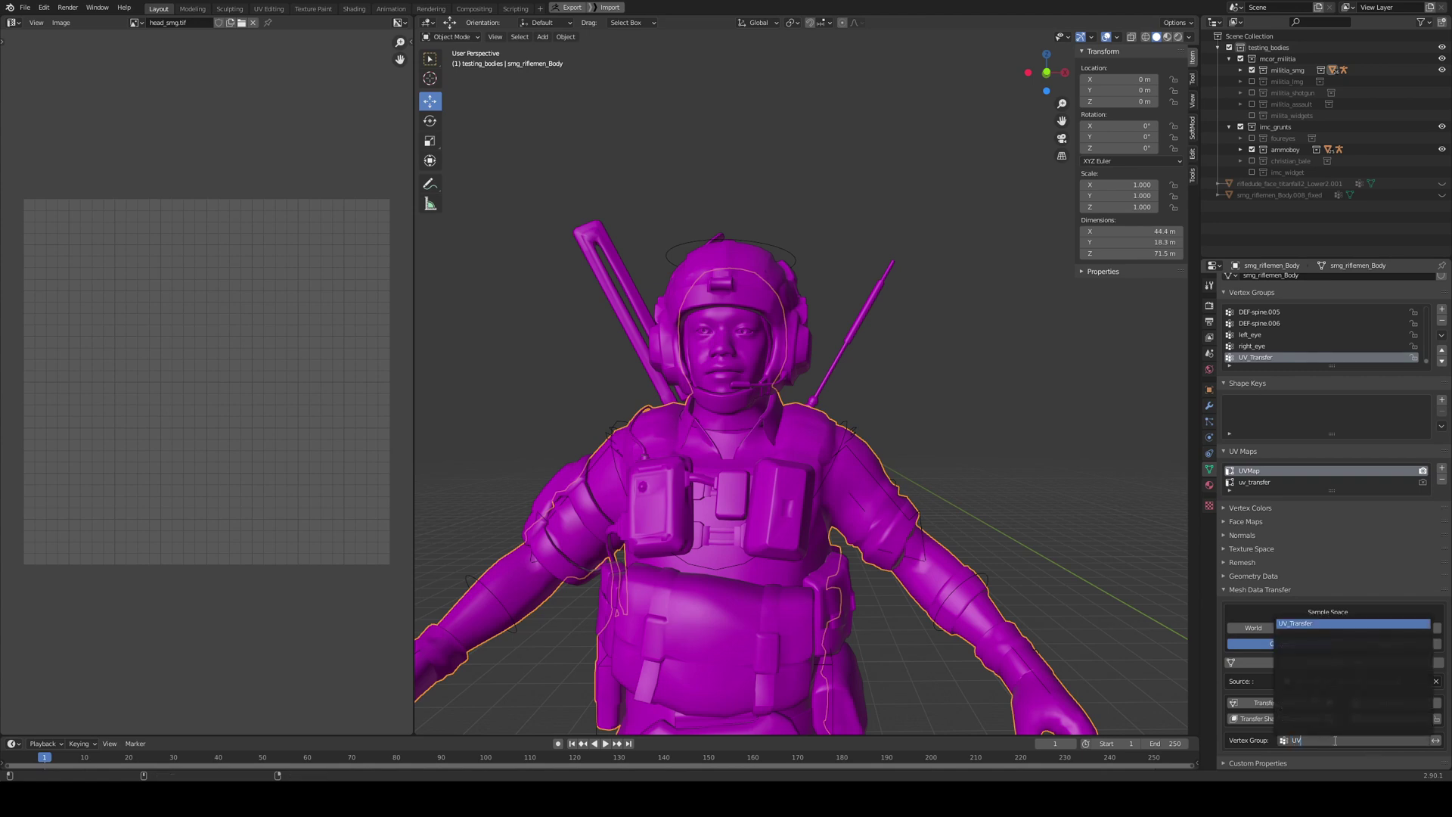
key(Return)
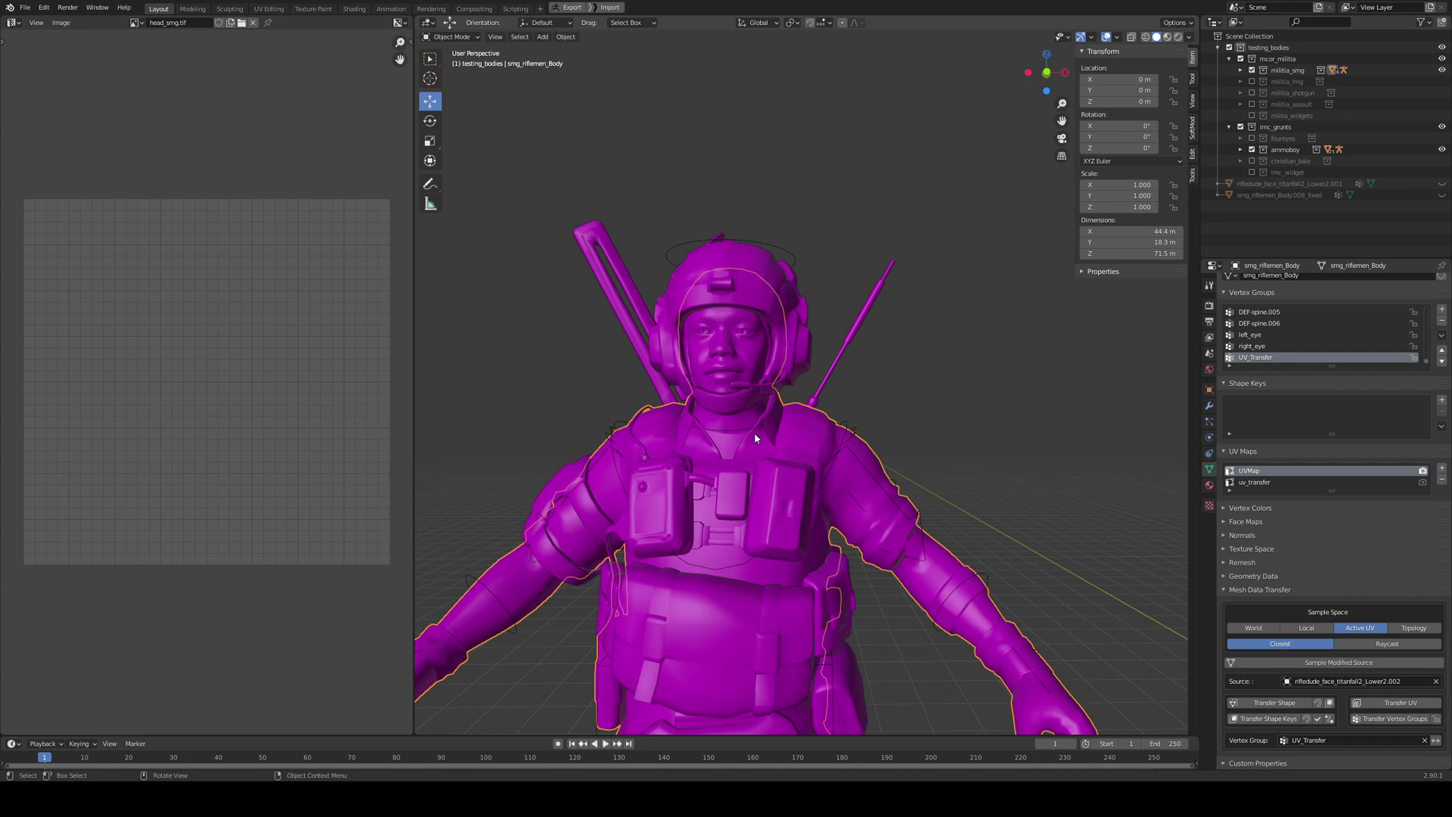
- Select rifledude_face_titanfall2_Lower2.002 and enter Edit Mode with nothing selected
scroll(670, 417, down, 4)
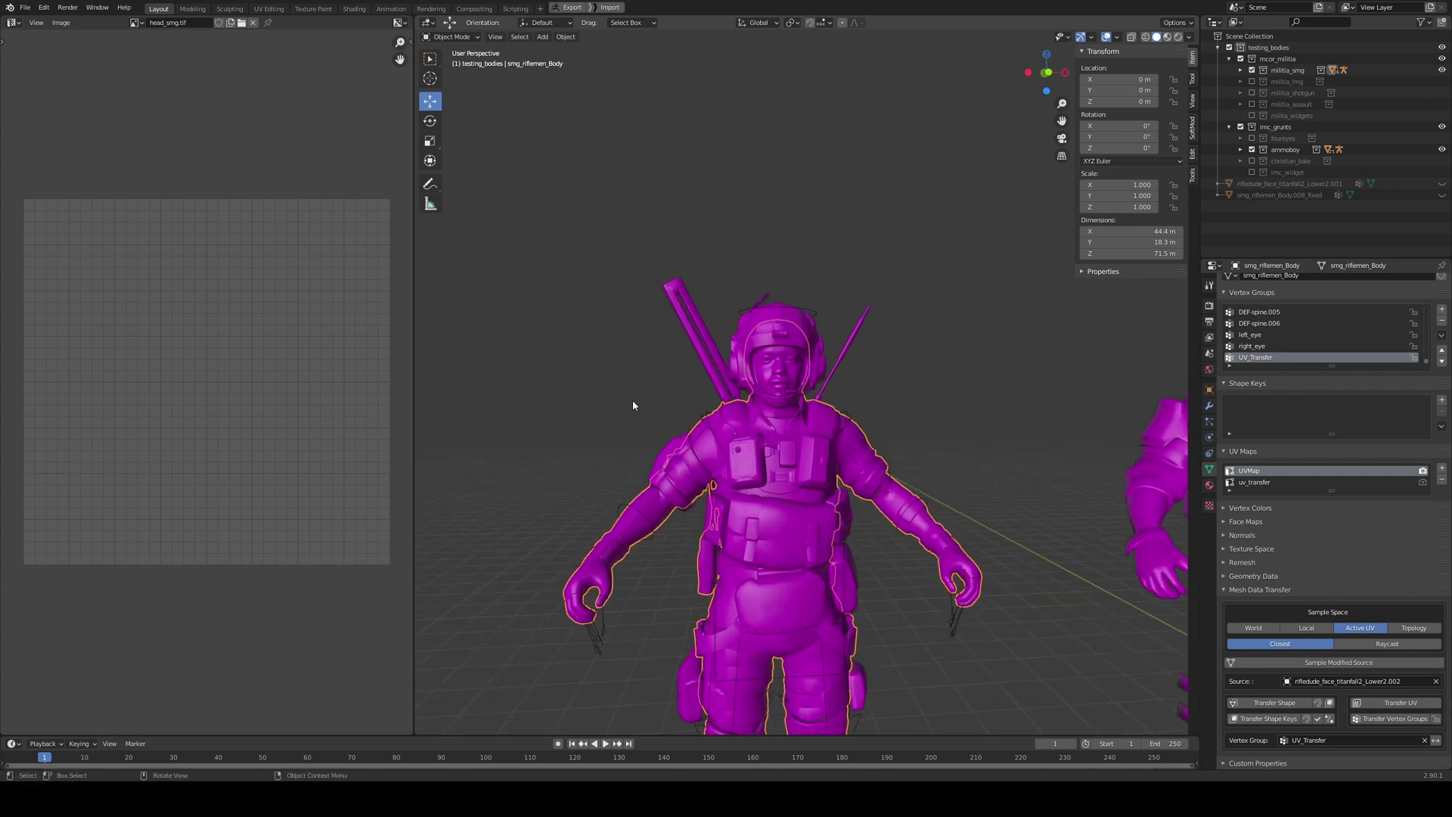
shift+middle_drag(860, 383, 734, 380)
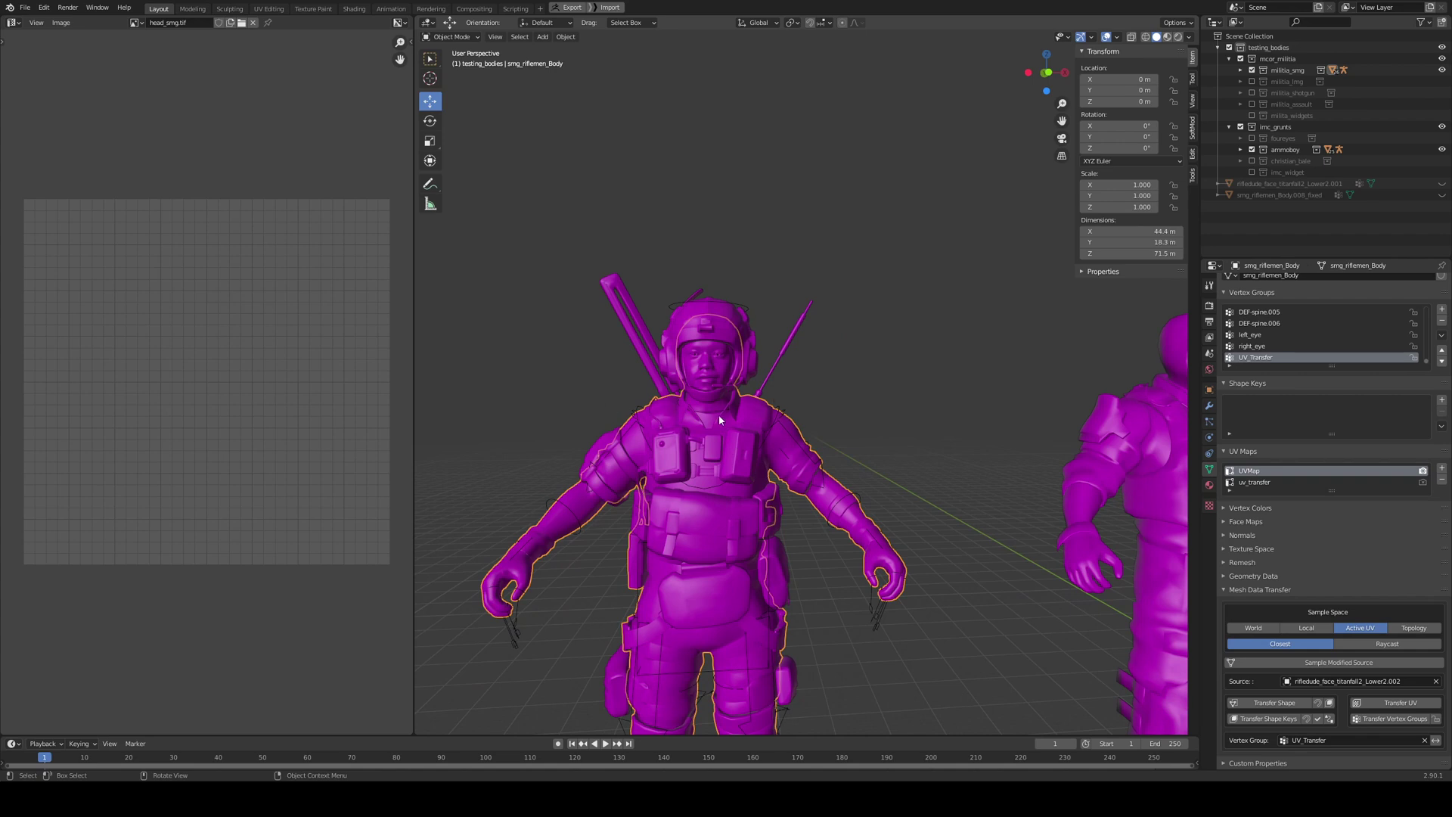
shift+middle_drag(849, 389, 550, 400)
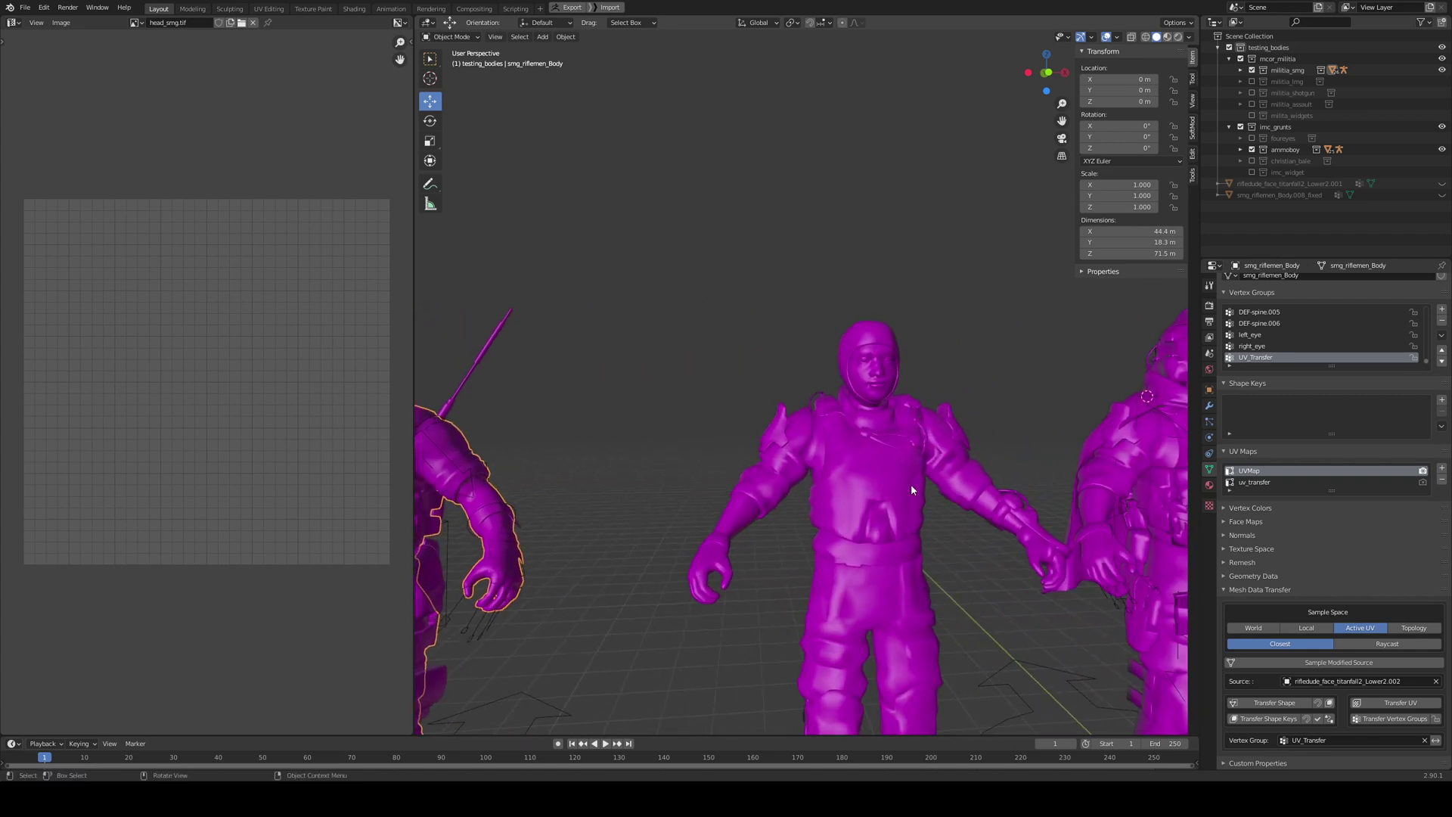
click(915, 435)
scroll(917, 427, up, 1)
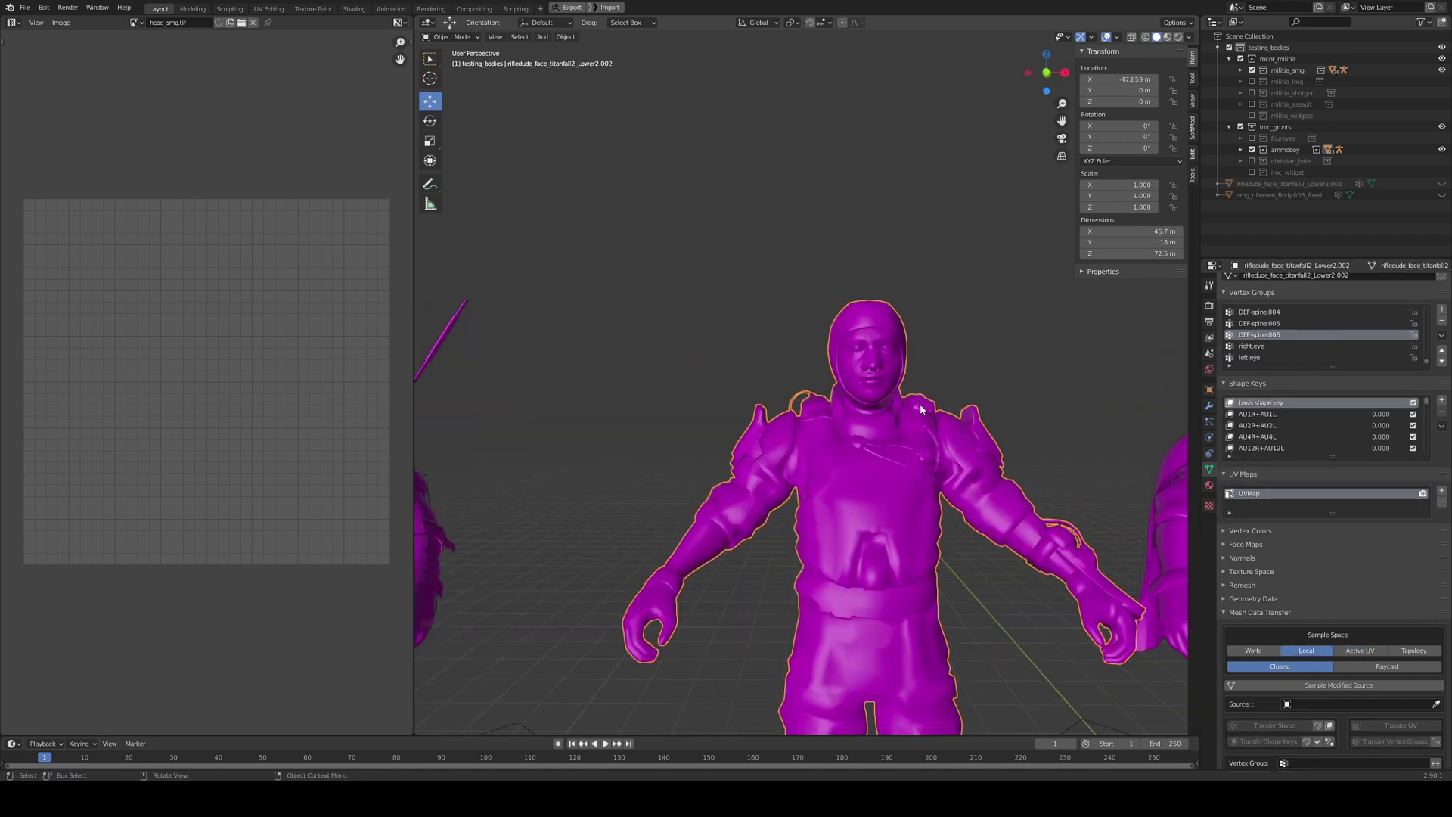
key(Tab)
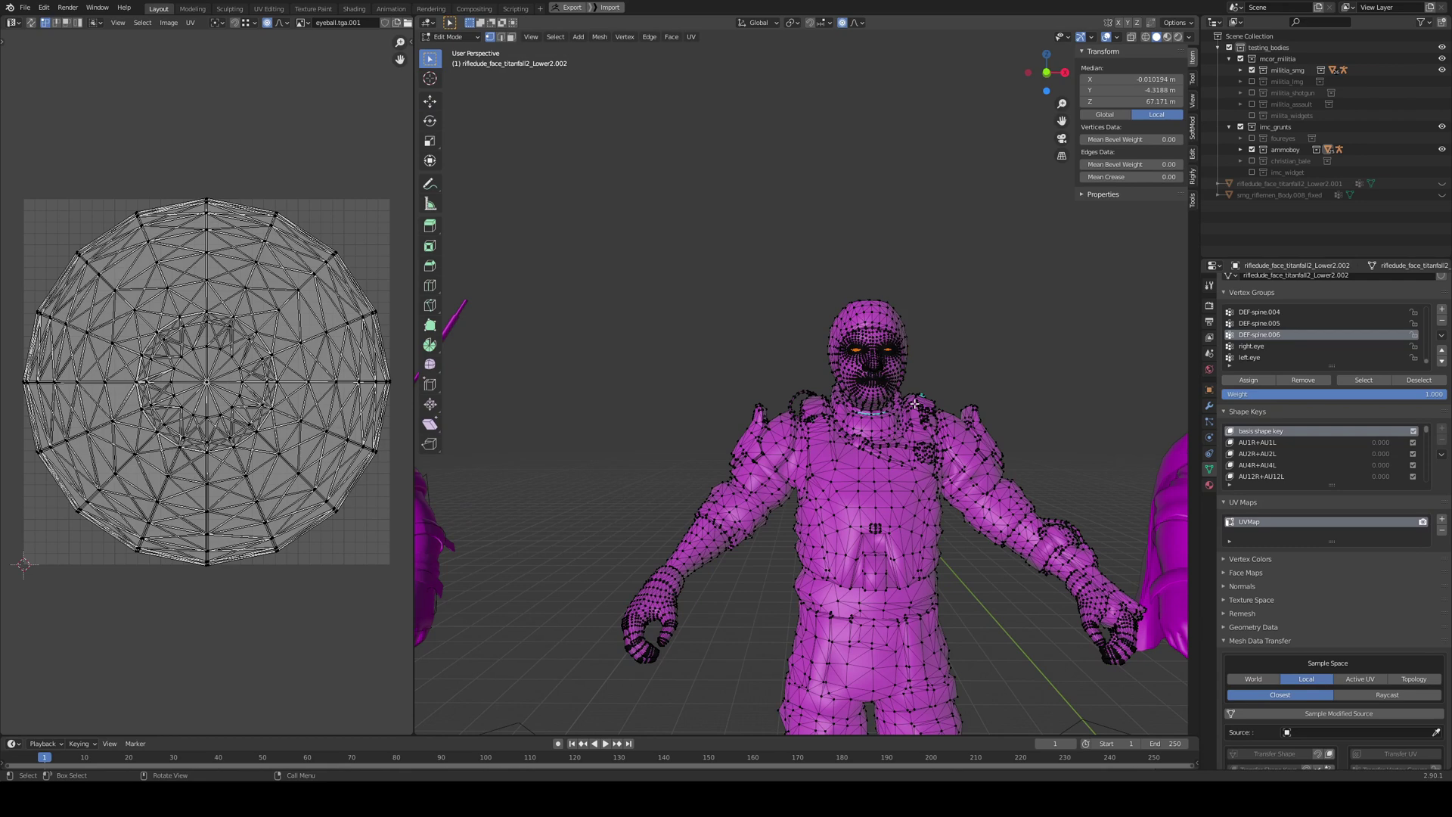
key(a)
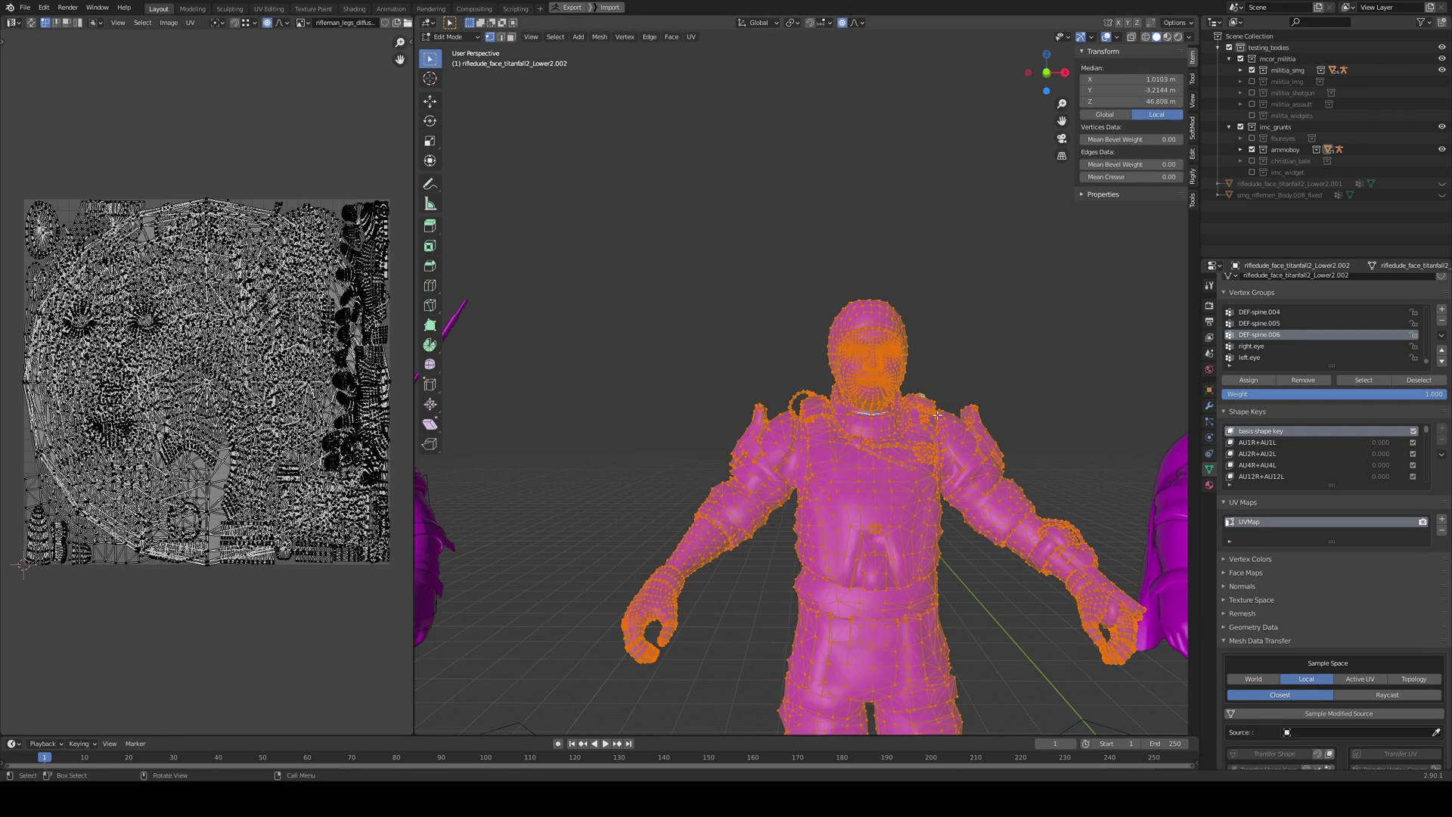
key(alt+a)
- Select the linked face, invert the selection, and delete the remaining body faces
click(881, 353)
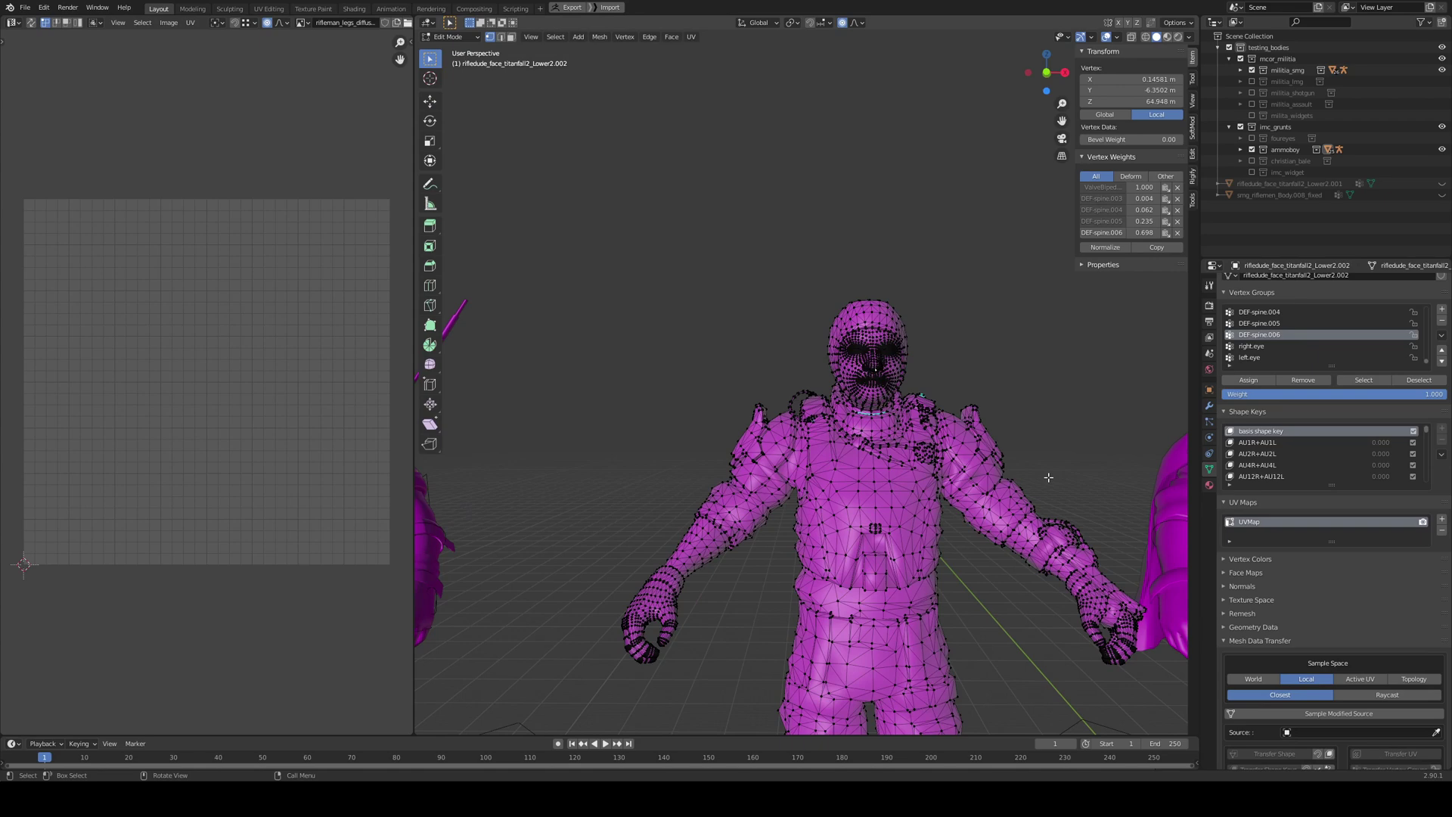
key(ctrl+l)
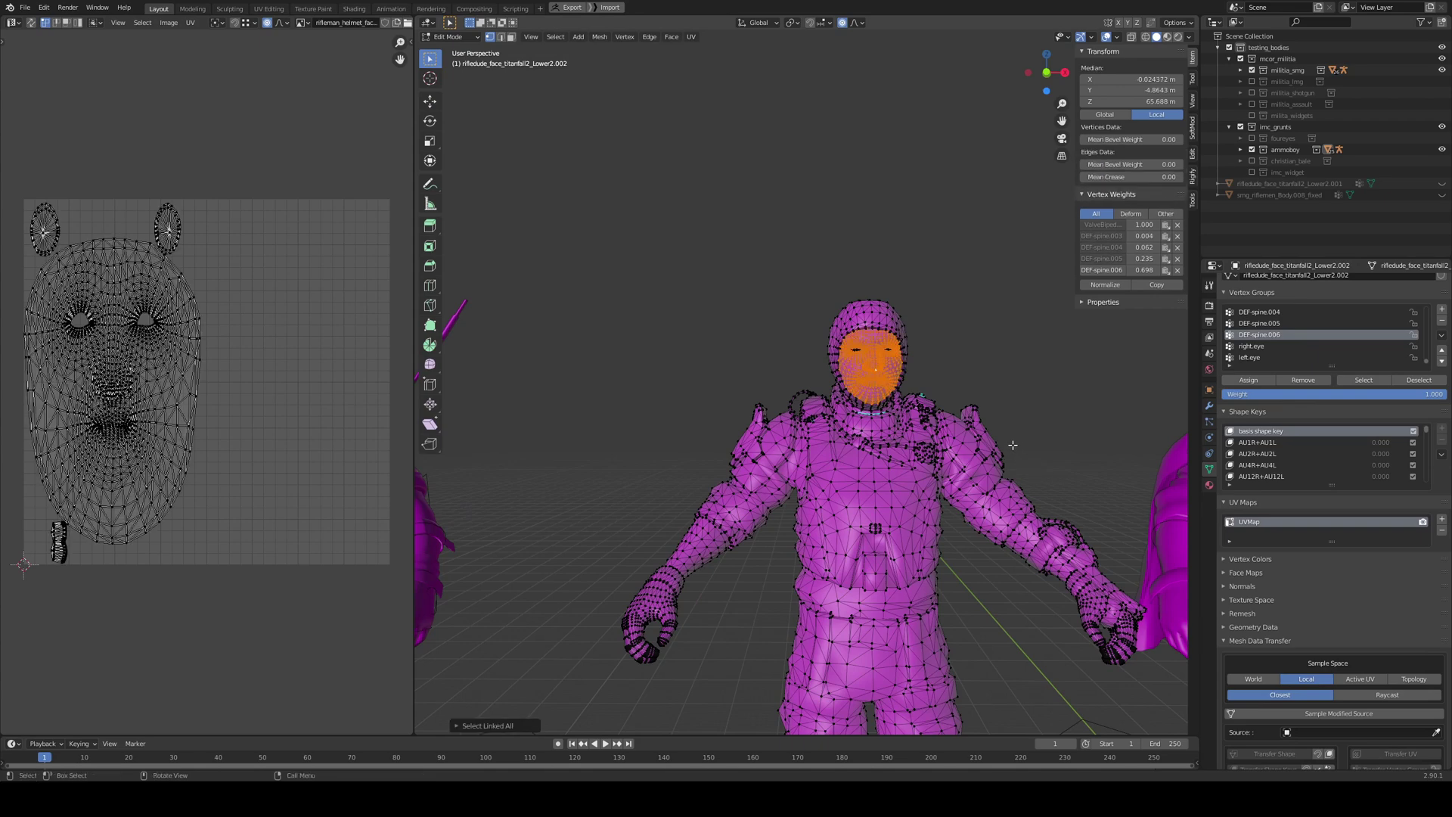
key(ctrl+i)
key(x)
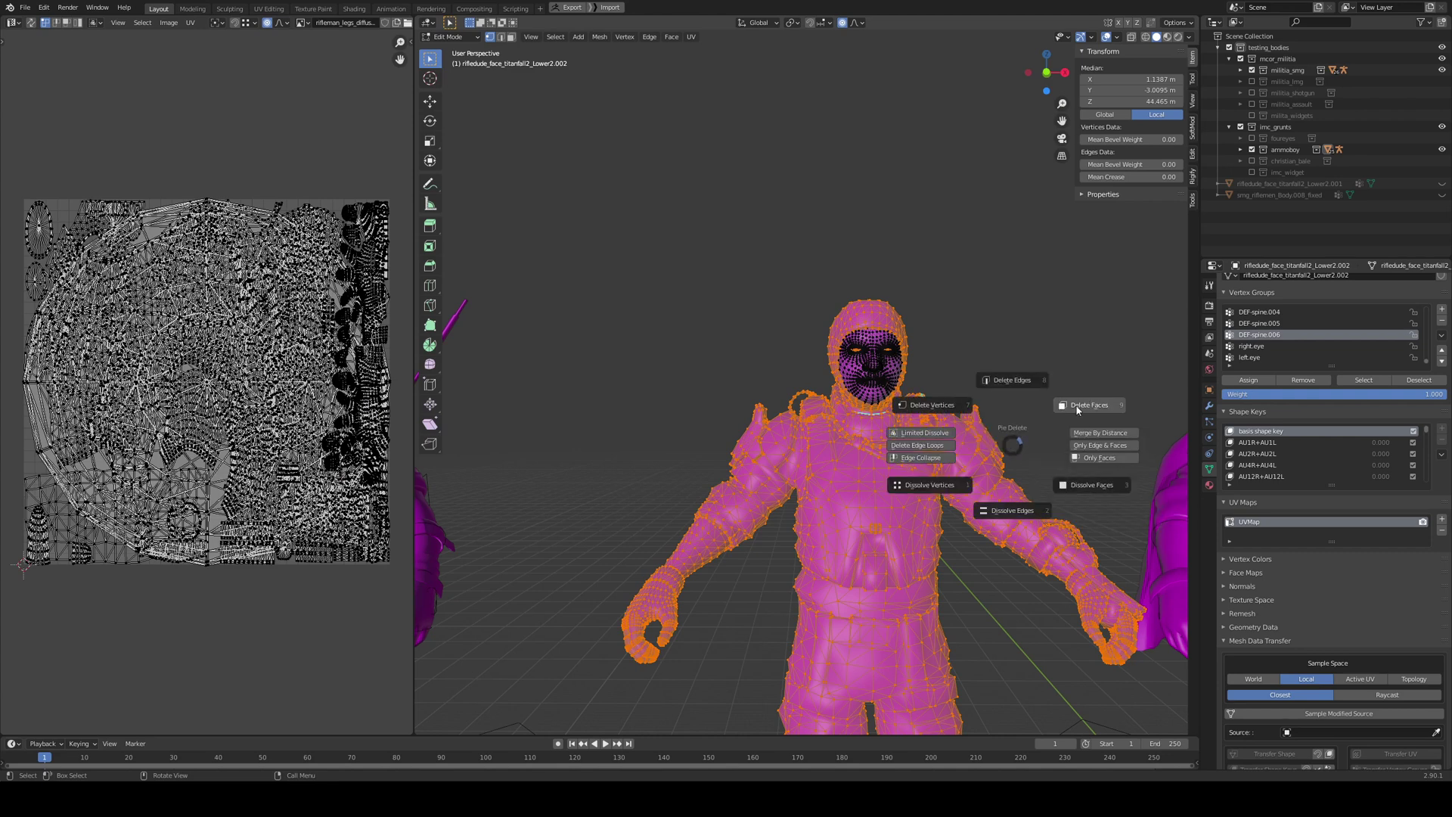
click(1083, 407)
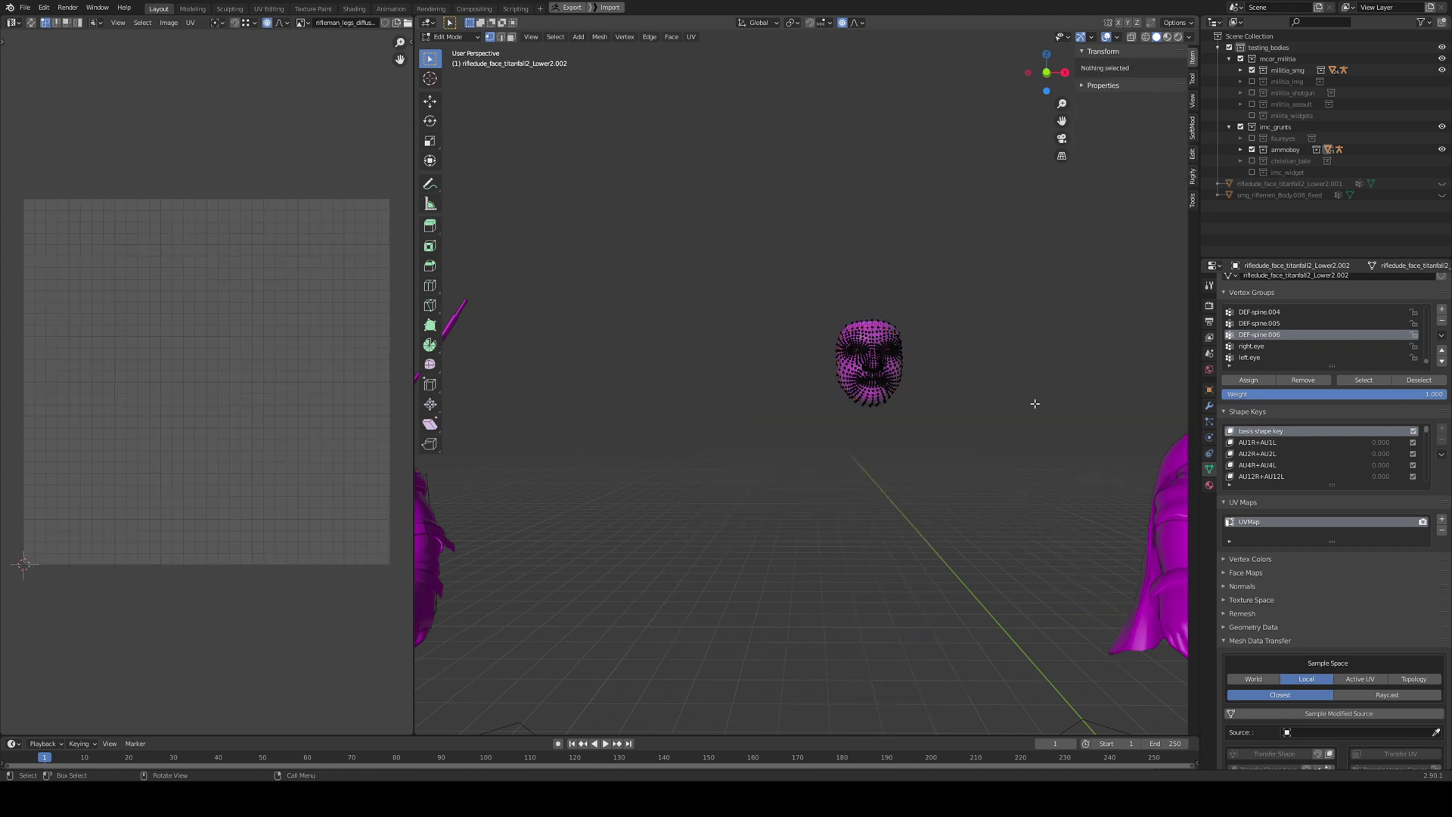
- Edit the rifleman body and detached face together, selecting the whole face mesh
key(Tab)
middle_drag(693, 421, 874, 400)
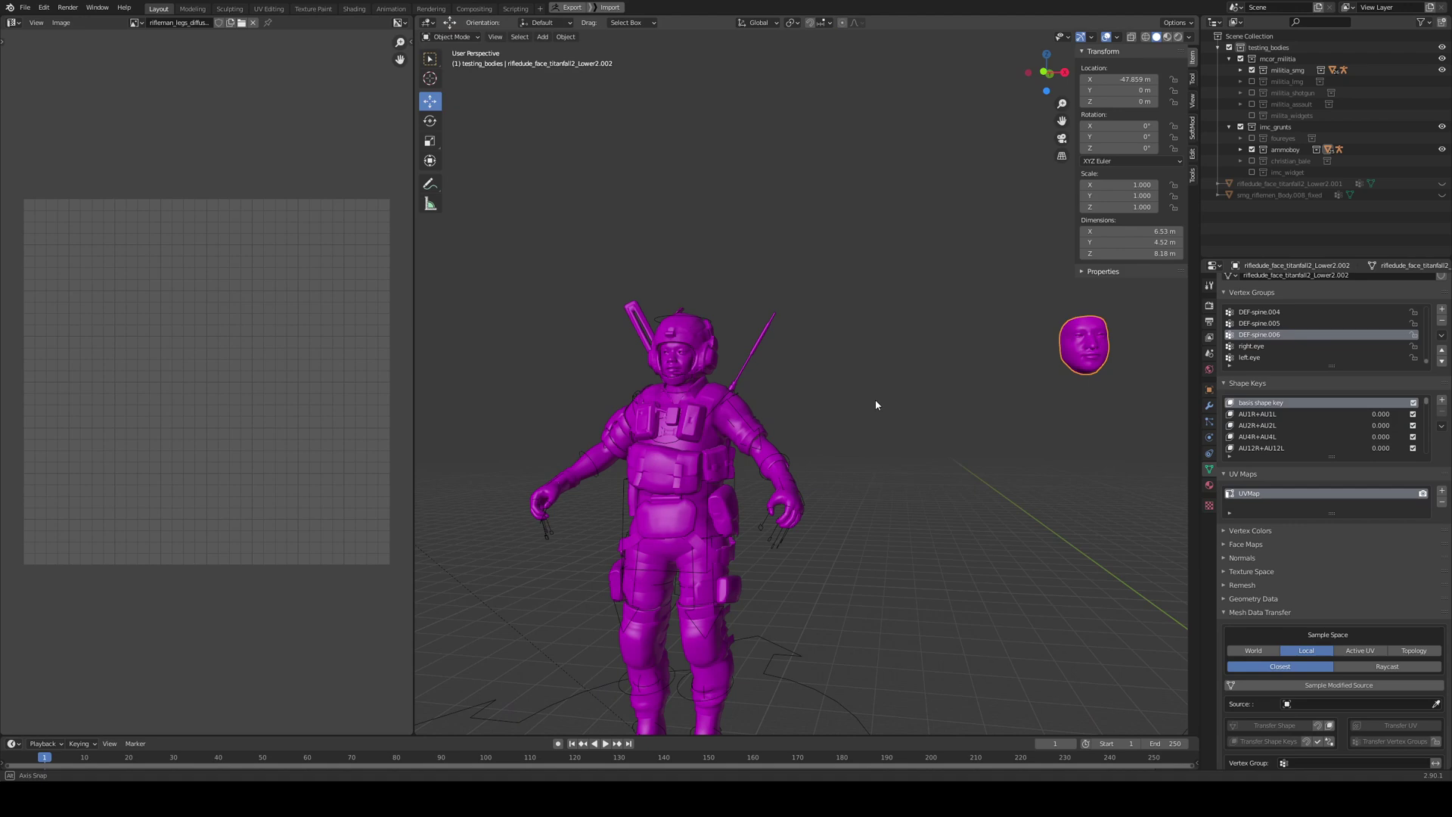
click(681, 366)
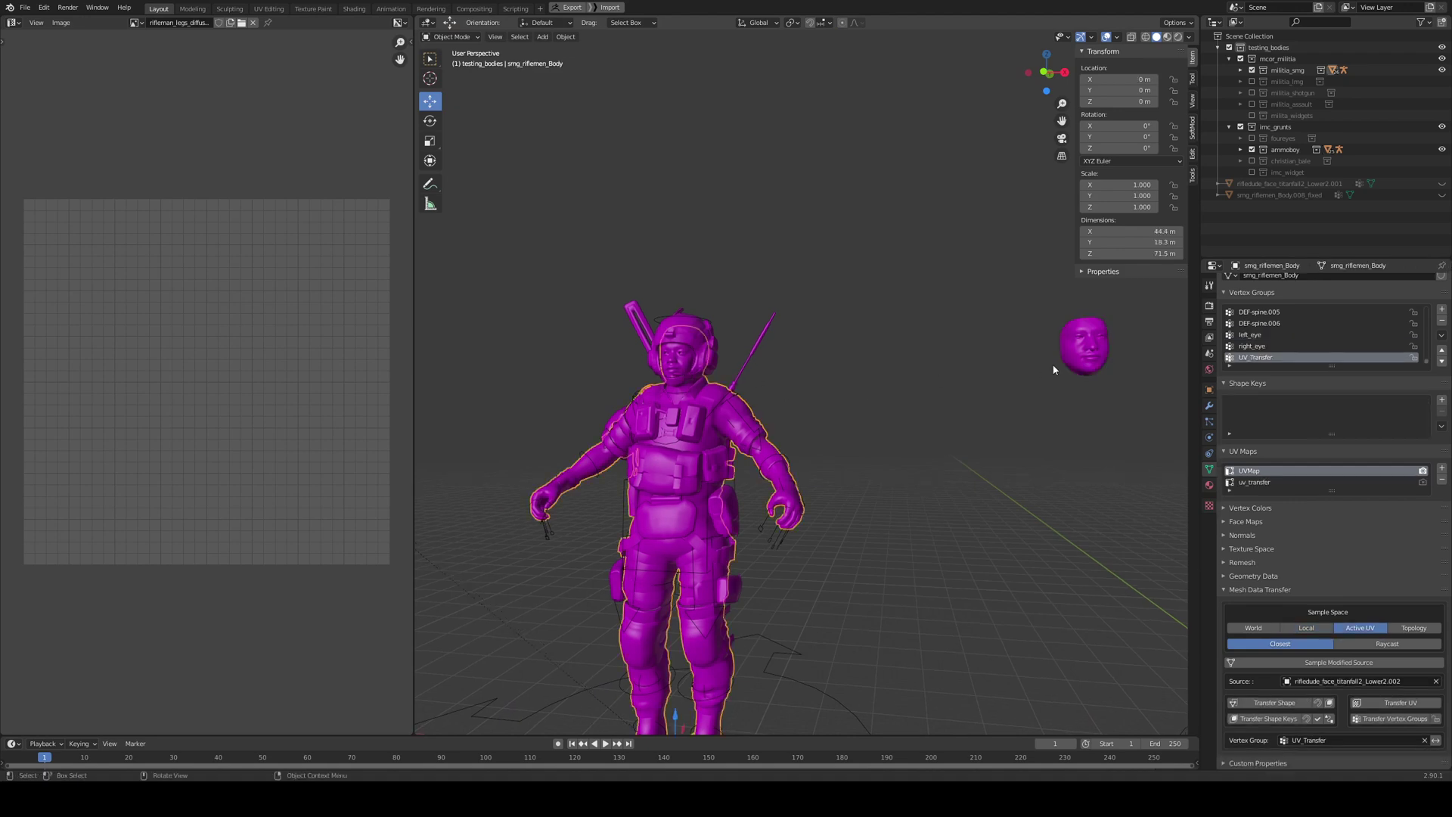
shift+click(1076, 357)
key(Tab)
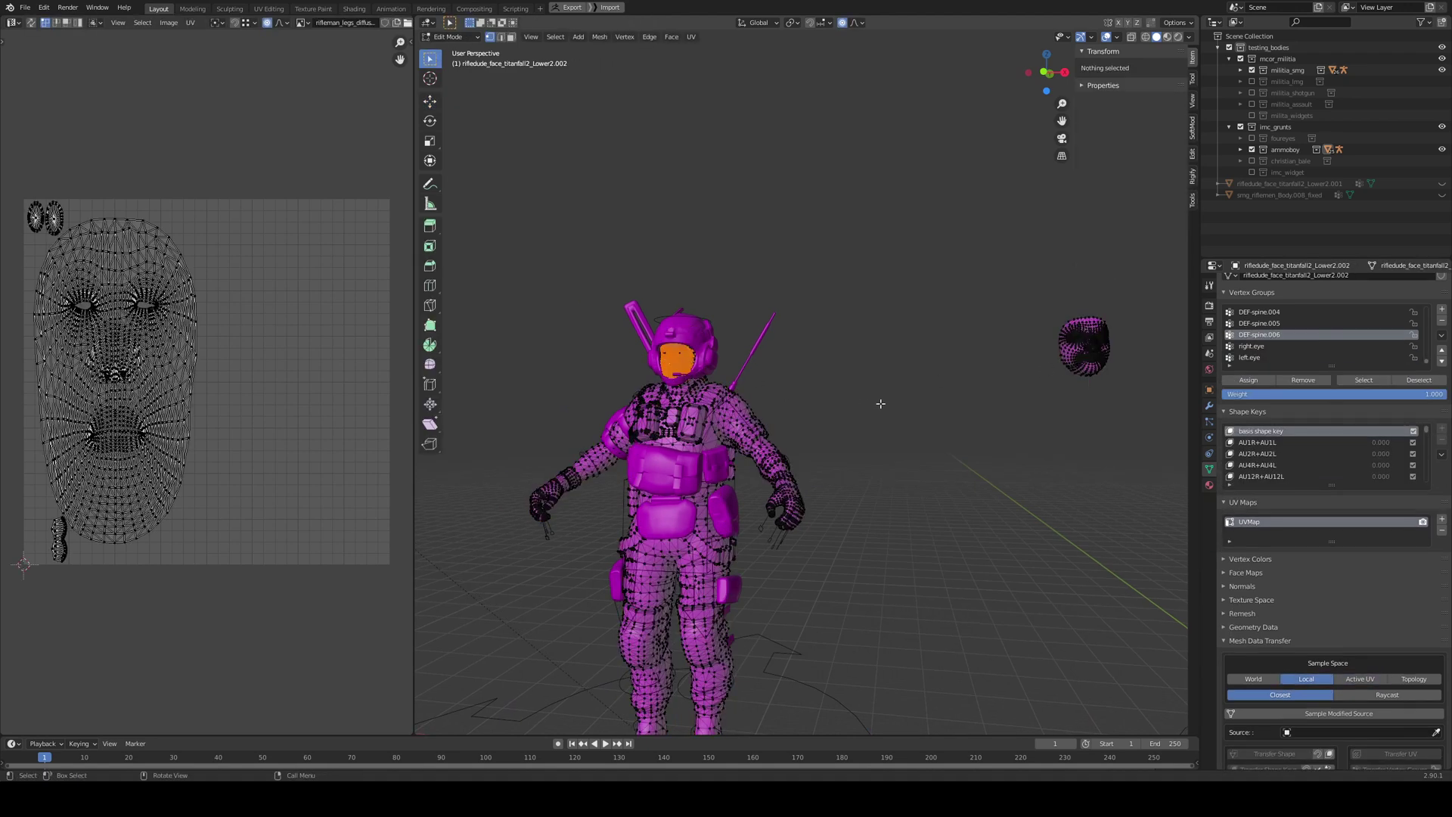
click(1090, 360)
key(ctrl+l)
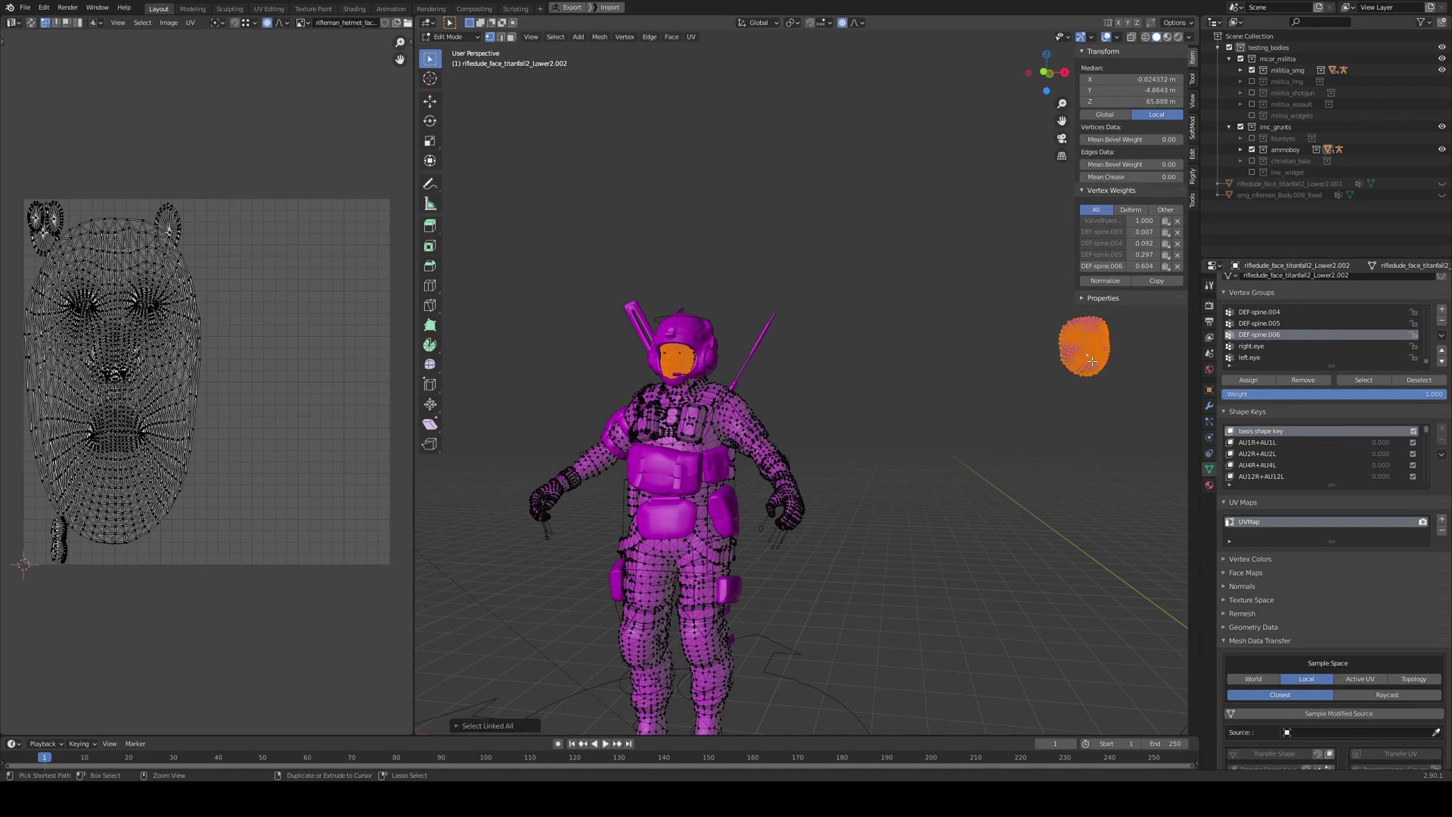
- Zoom to inspect the face layout, then return to Object Mode
scroll(229, 300, up, 8)
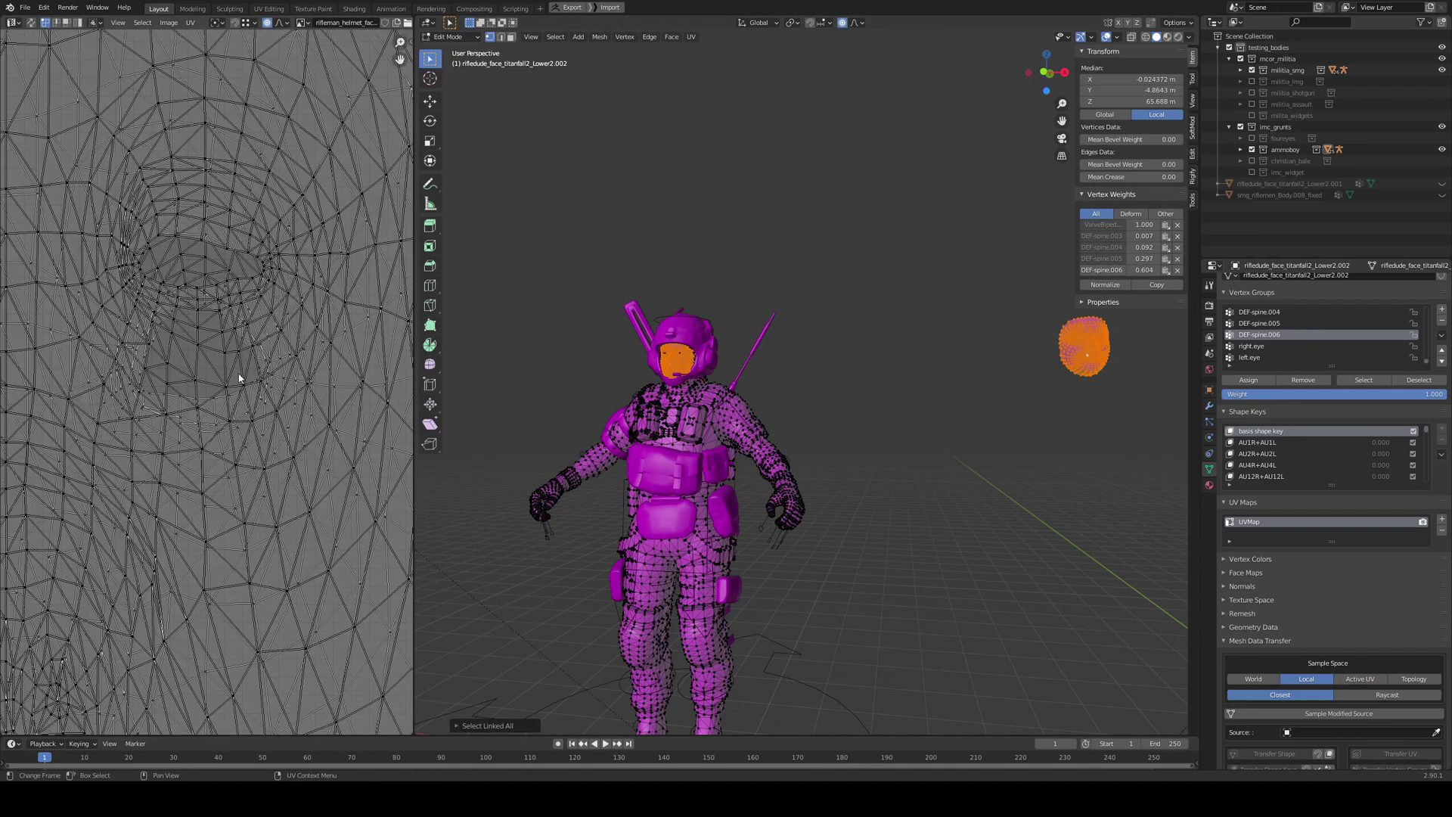
scroll(302, 367, down, 5)
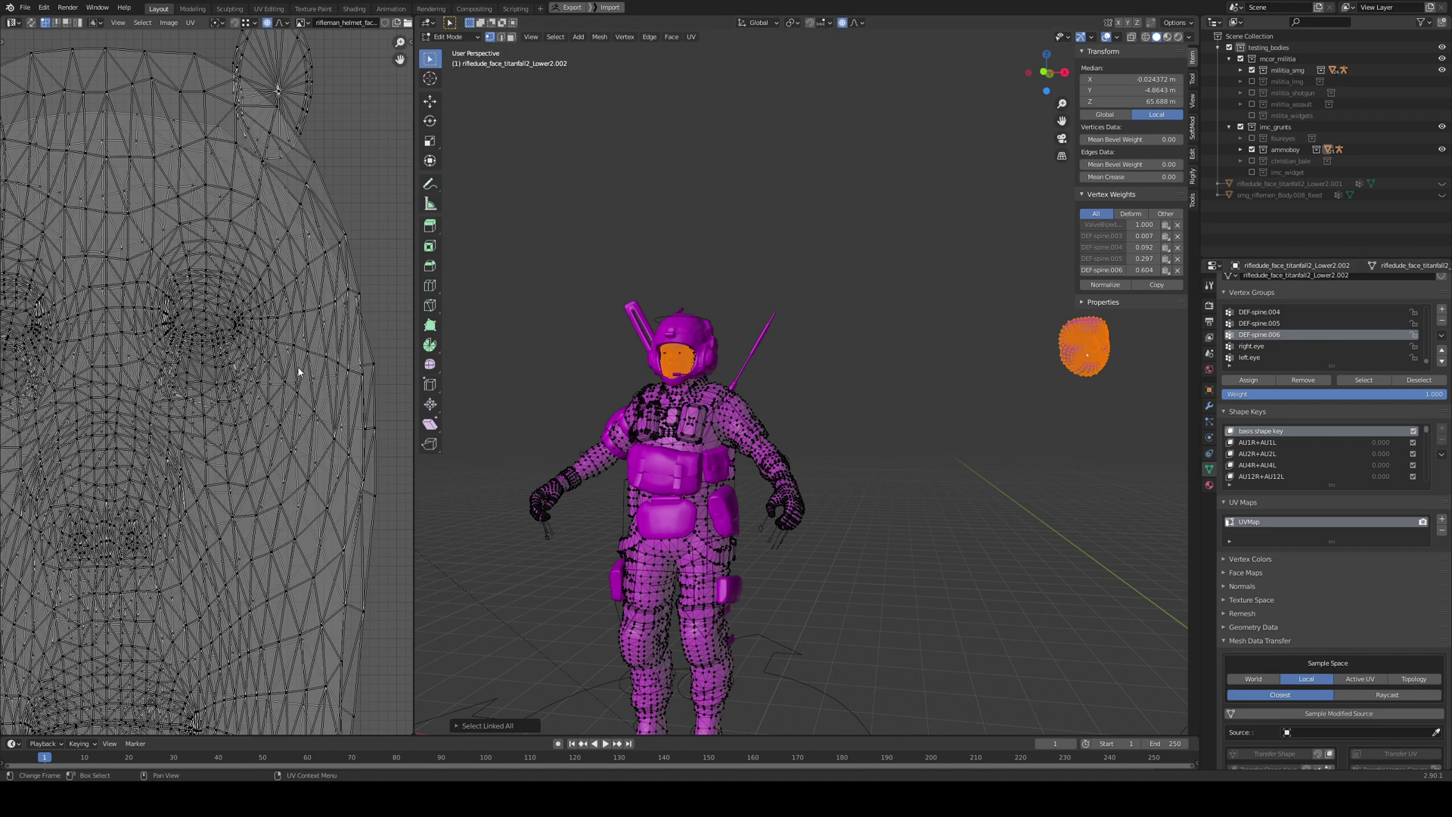
scroll(262, 384, up, 1)
scroll(263, 384, down, 4)
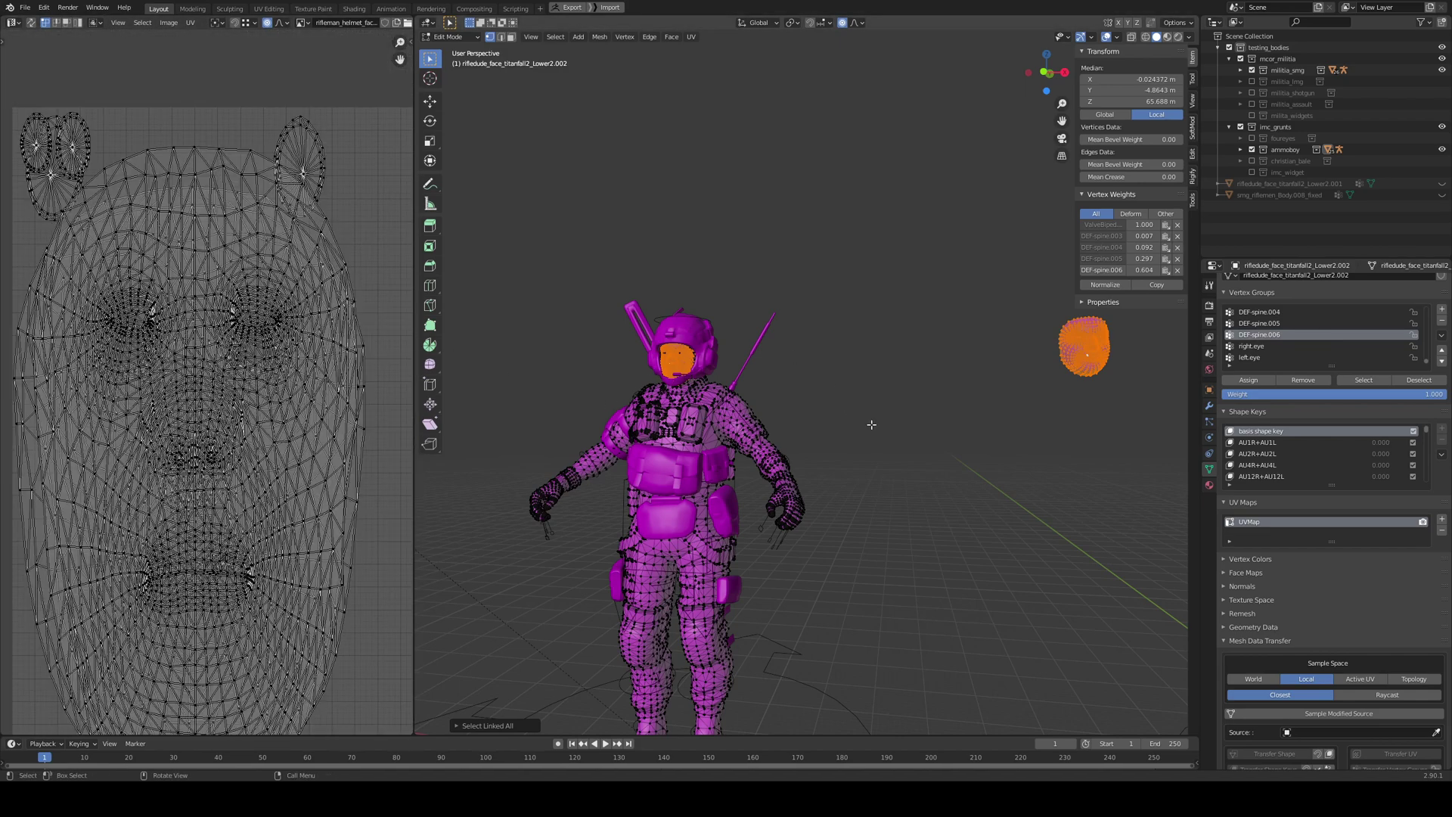
key(Tab)
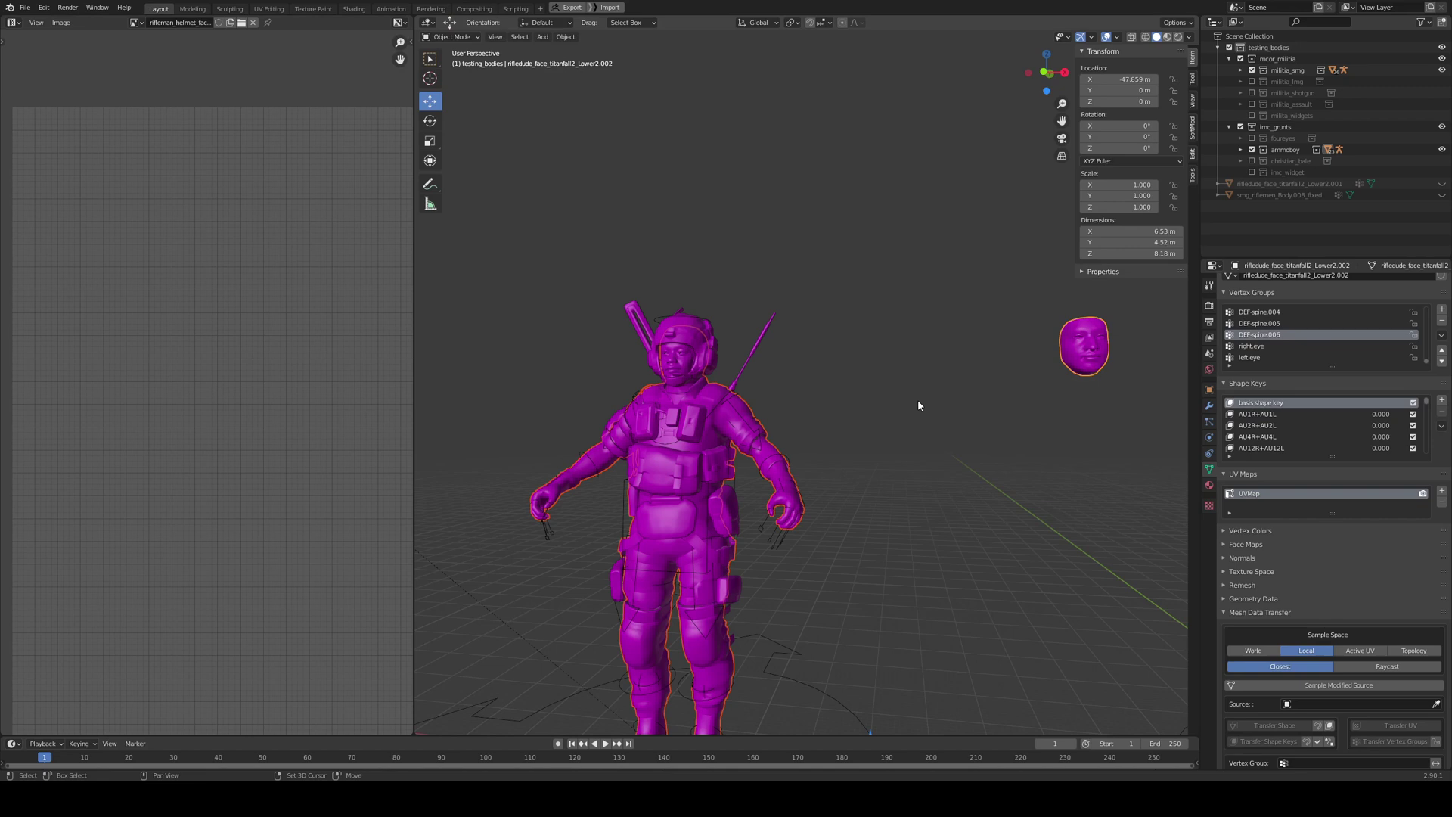
middle_drag(918, 400, 755, 411)
- Select only the floating face mesh, frame it with Numpad period, and zoom in
click(904, 445)
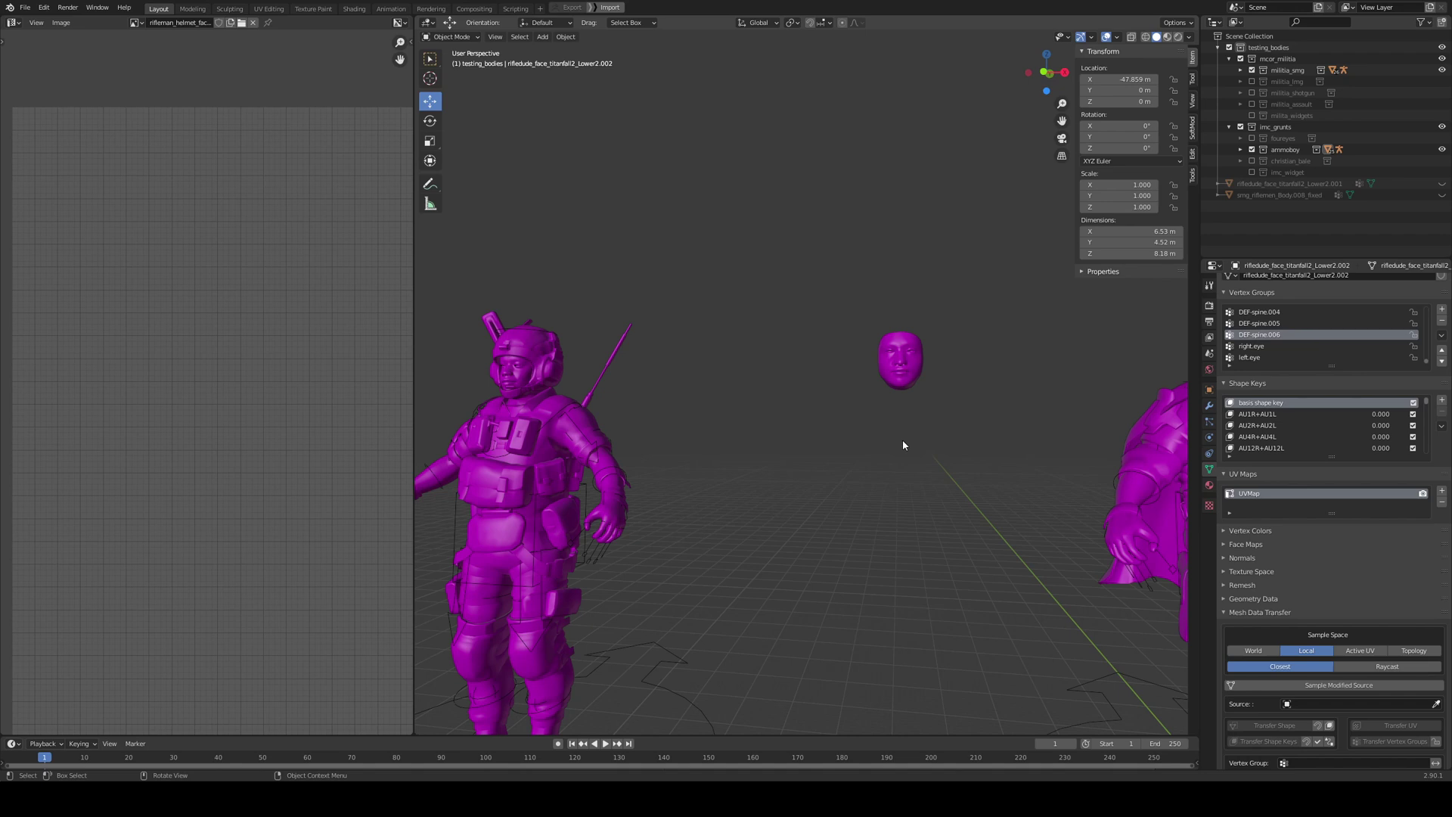
click(908, 376)
key(KP_Decimal)
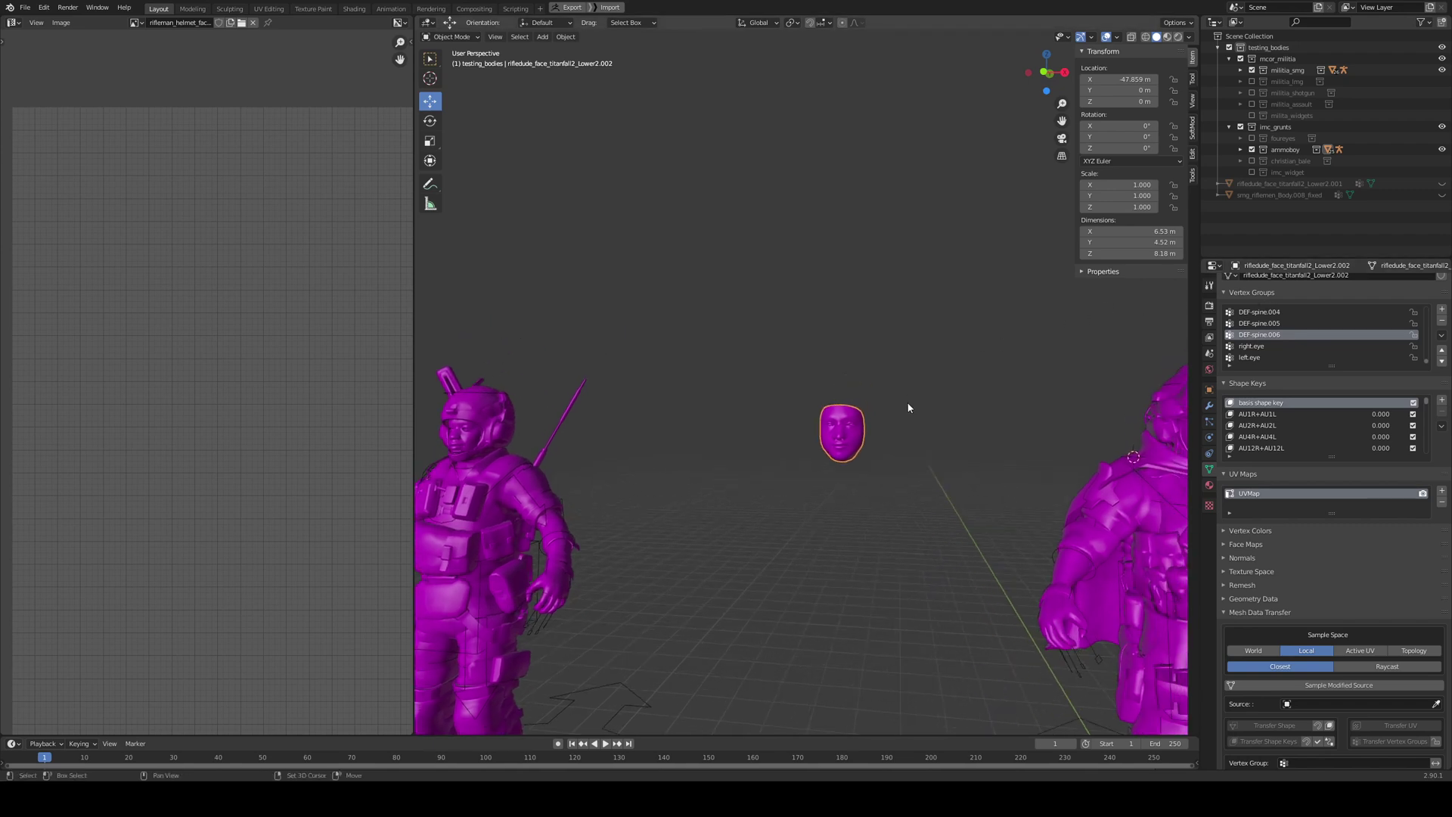
scroll(924, 392, up, 2)
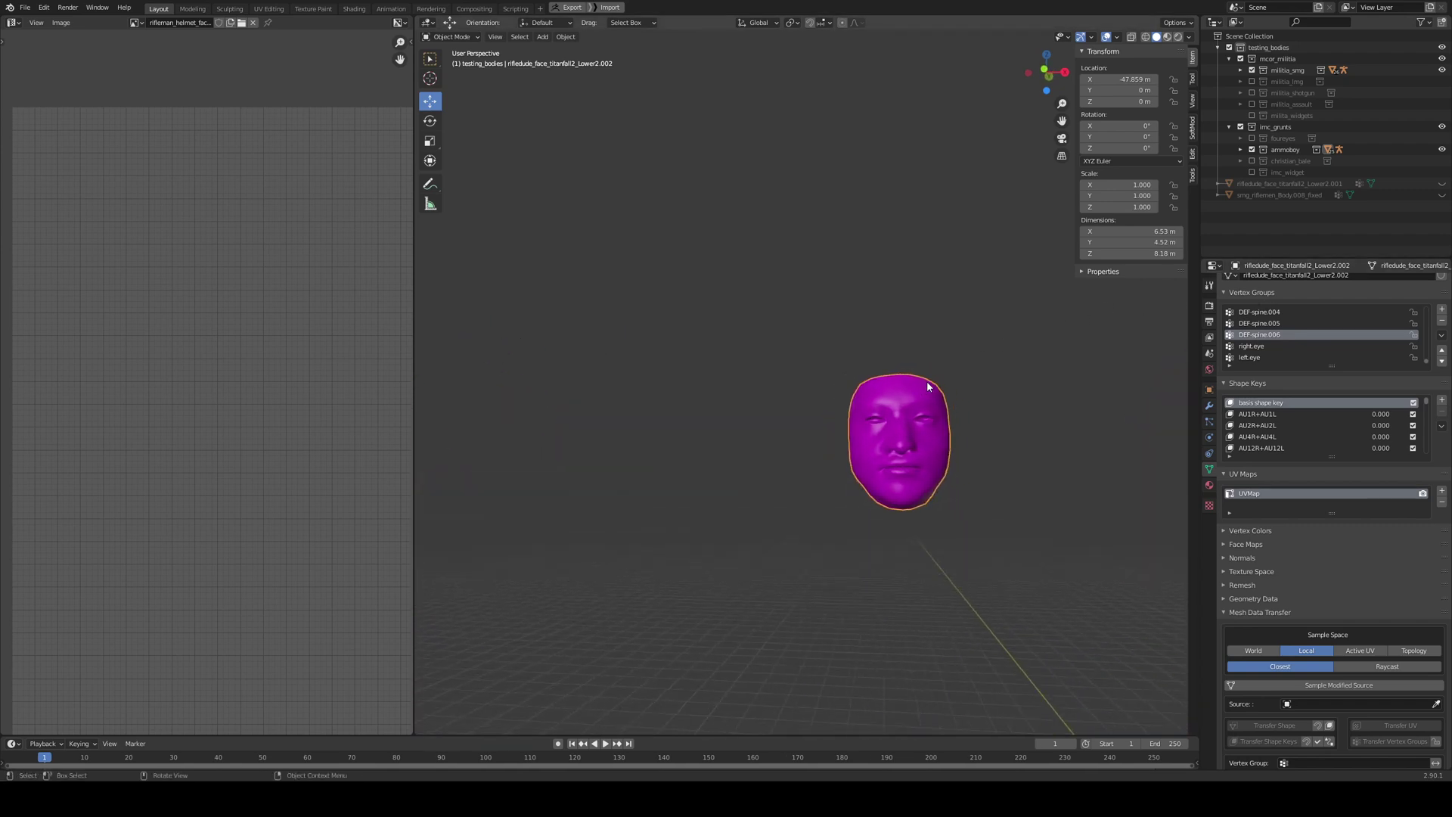
scroll(1285, 392, up, 1)
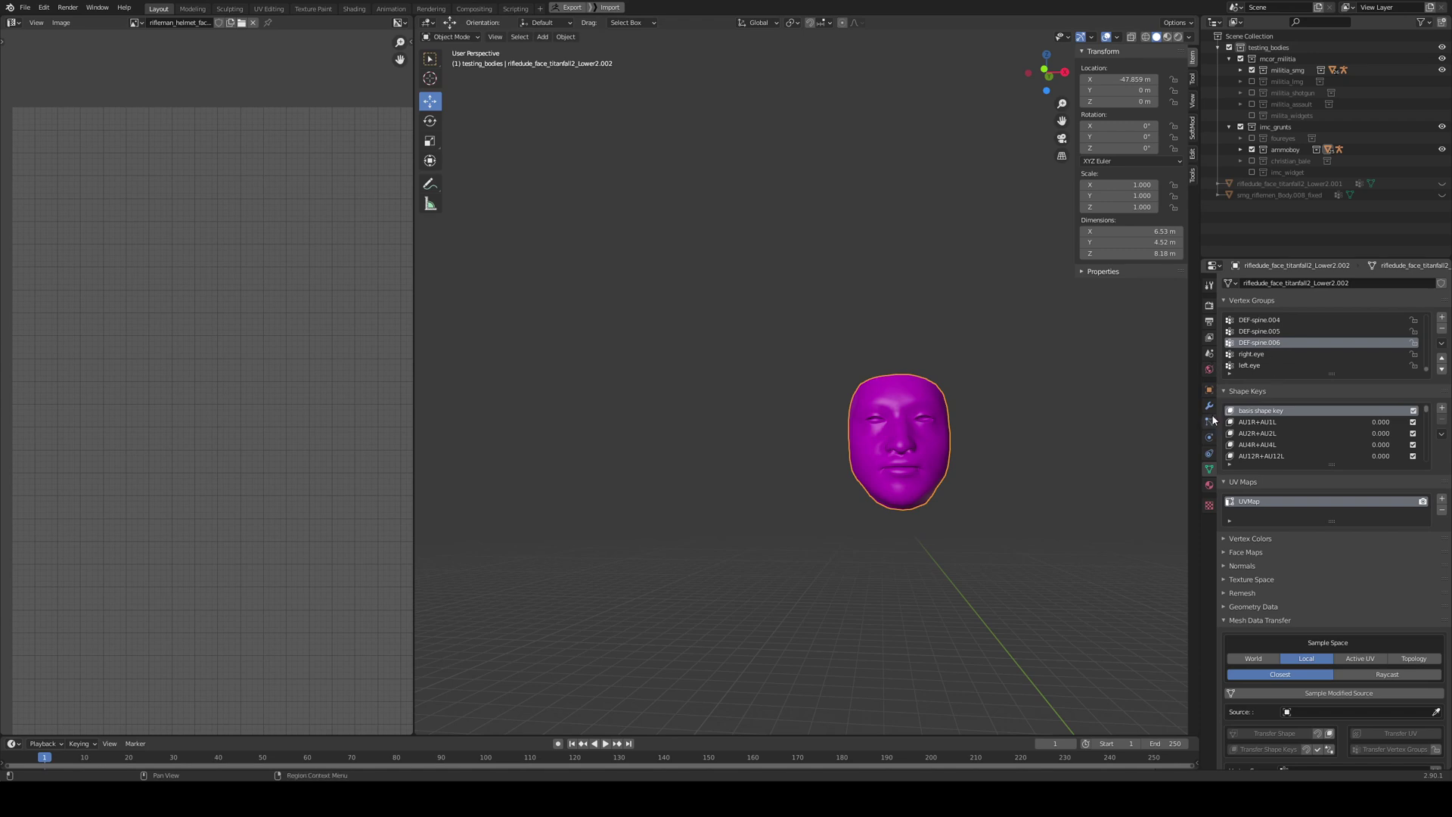
- Remove the face mesh's three material slots and assign the UV_ref material
click(1209, 485)
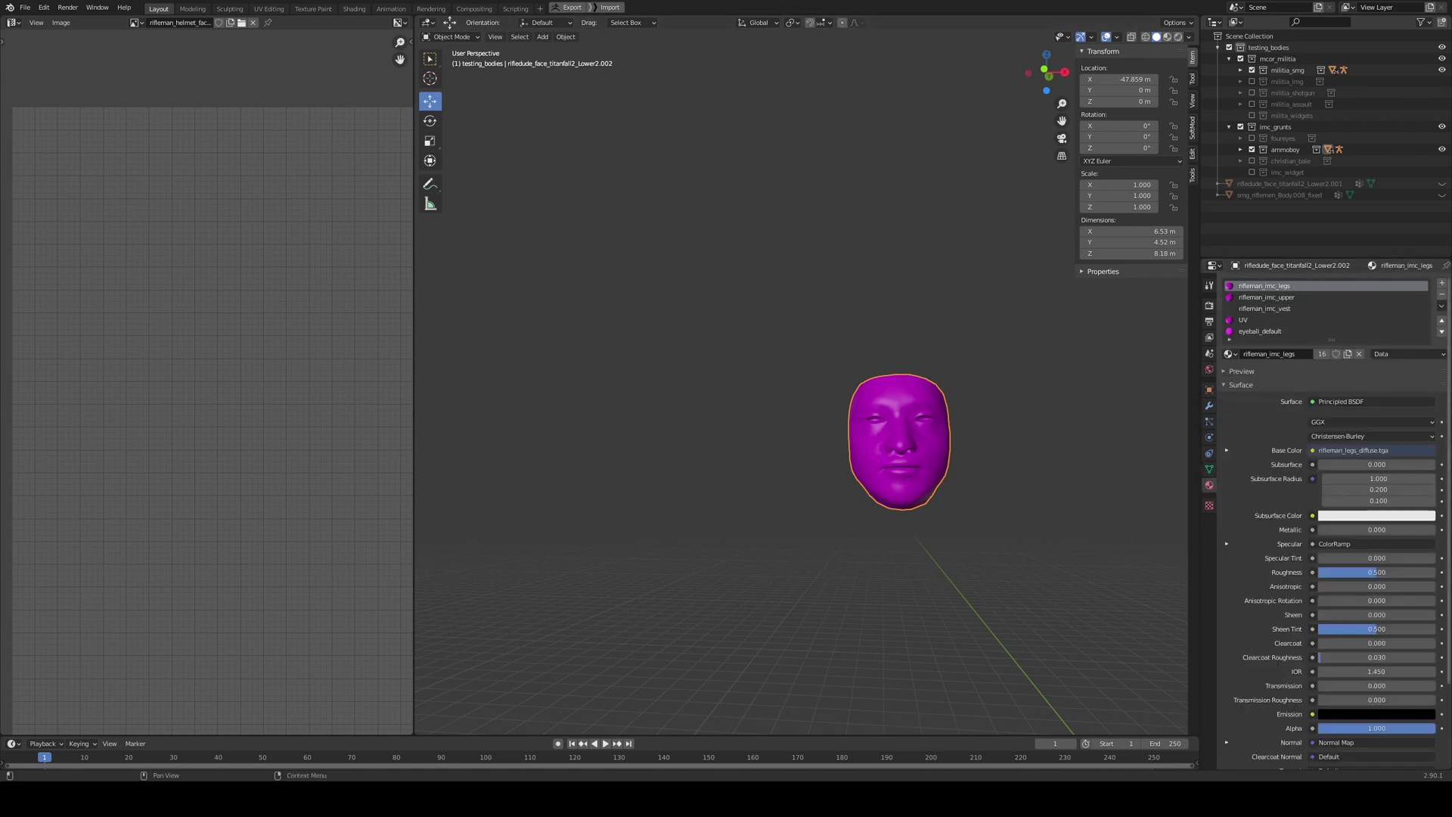
click(1441, 294)
click(1442, 295)
click(1441, 294)
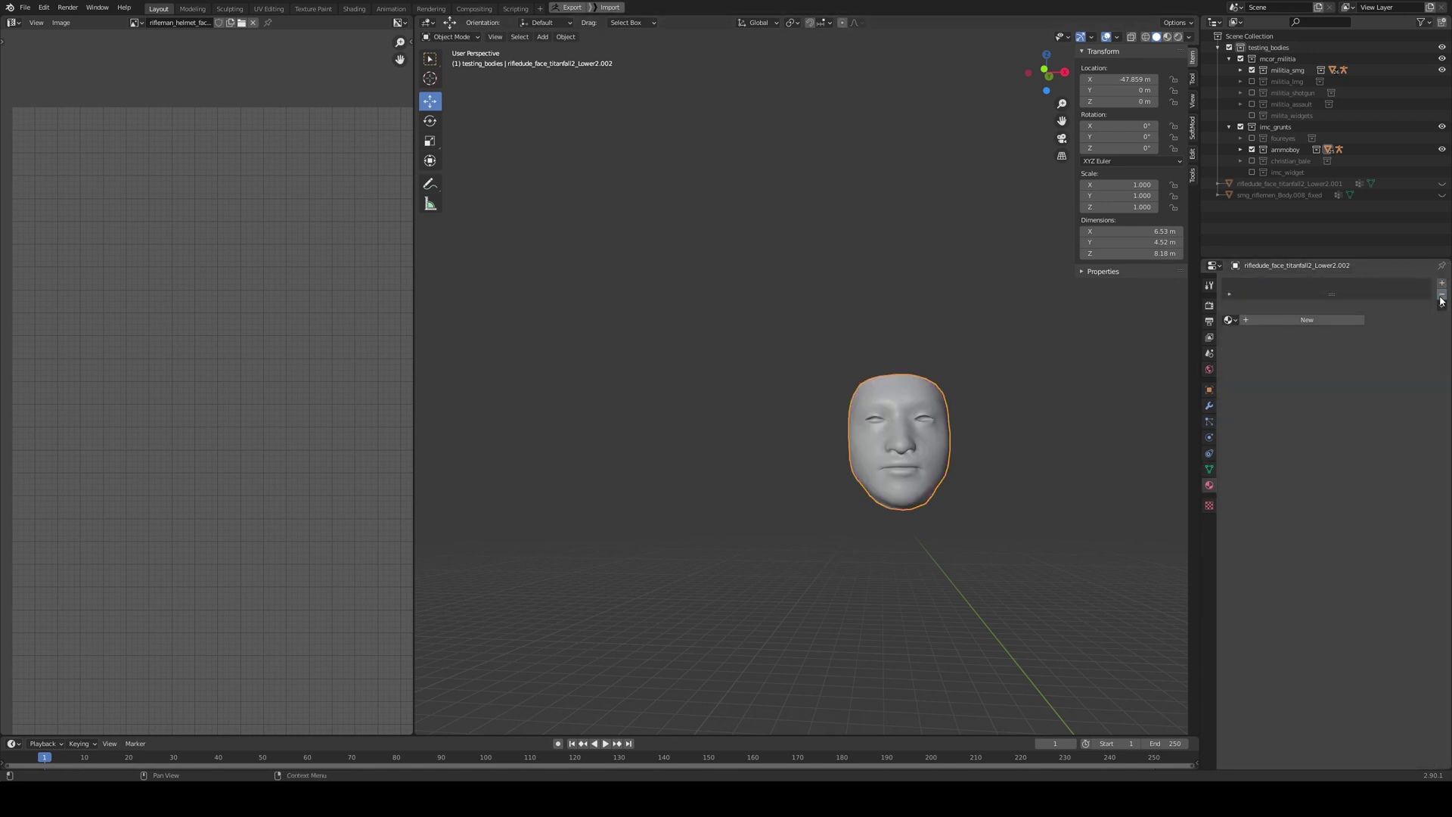
click(1230, 320)
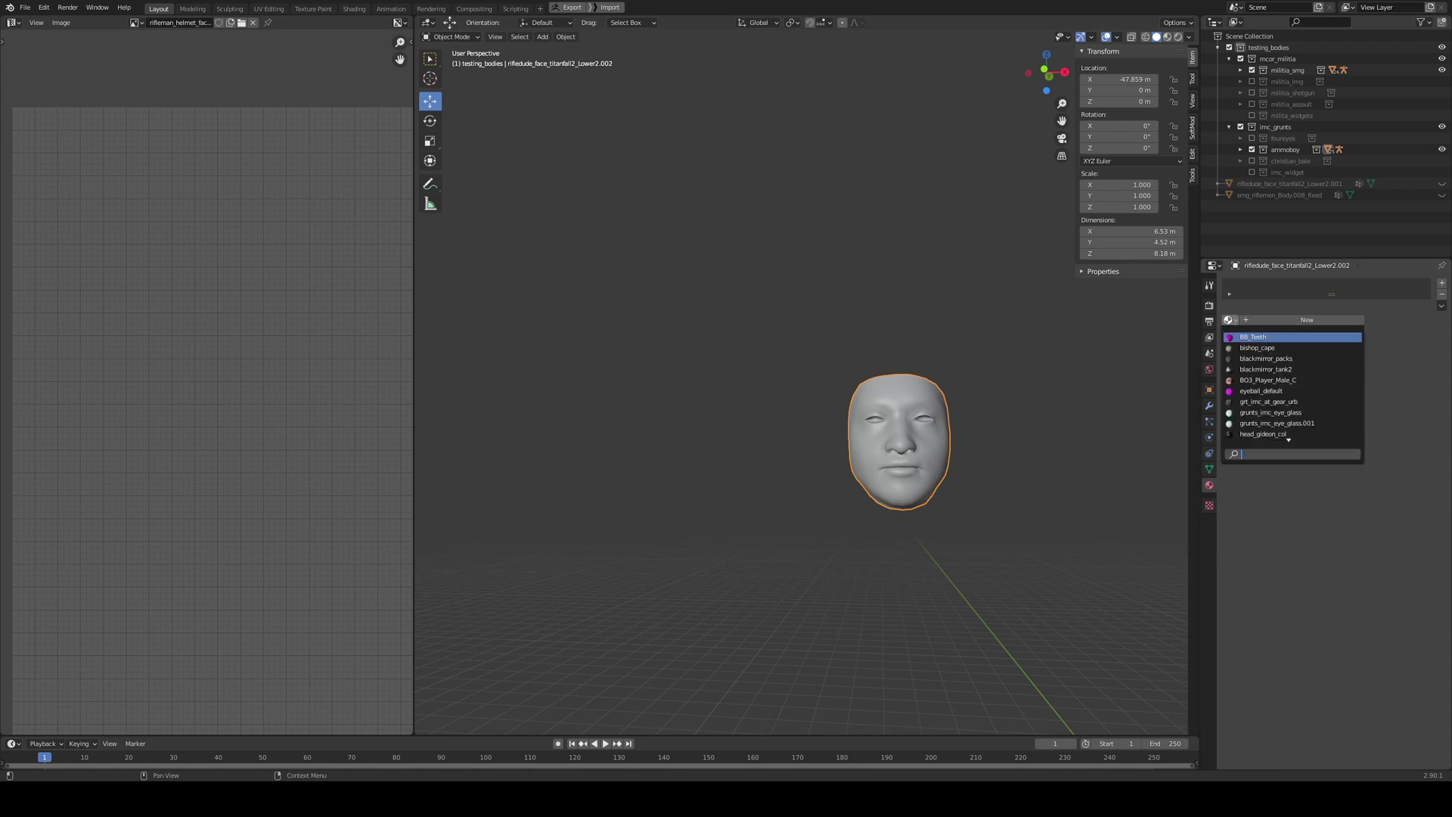
click(1229, 320)
scroll(1268, 405, down, 20)
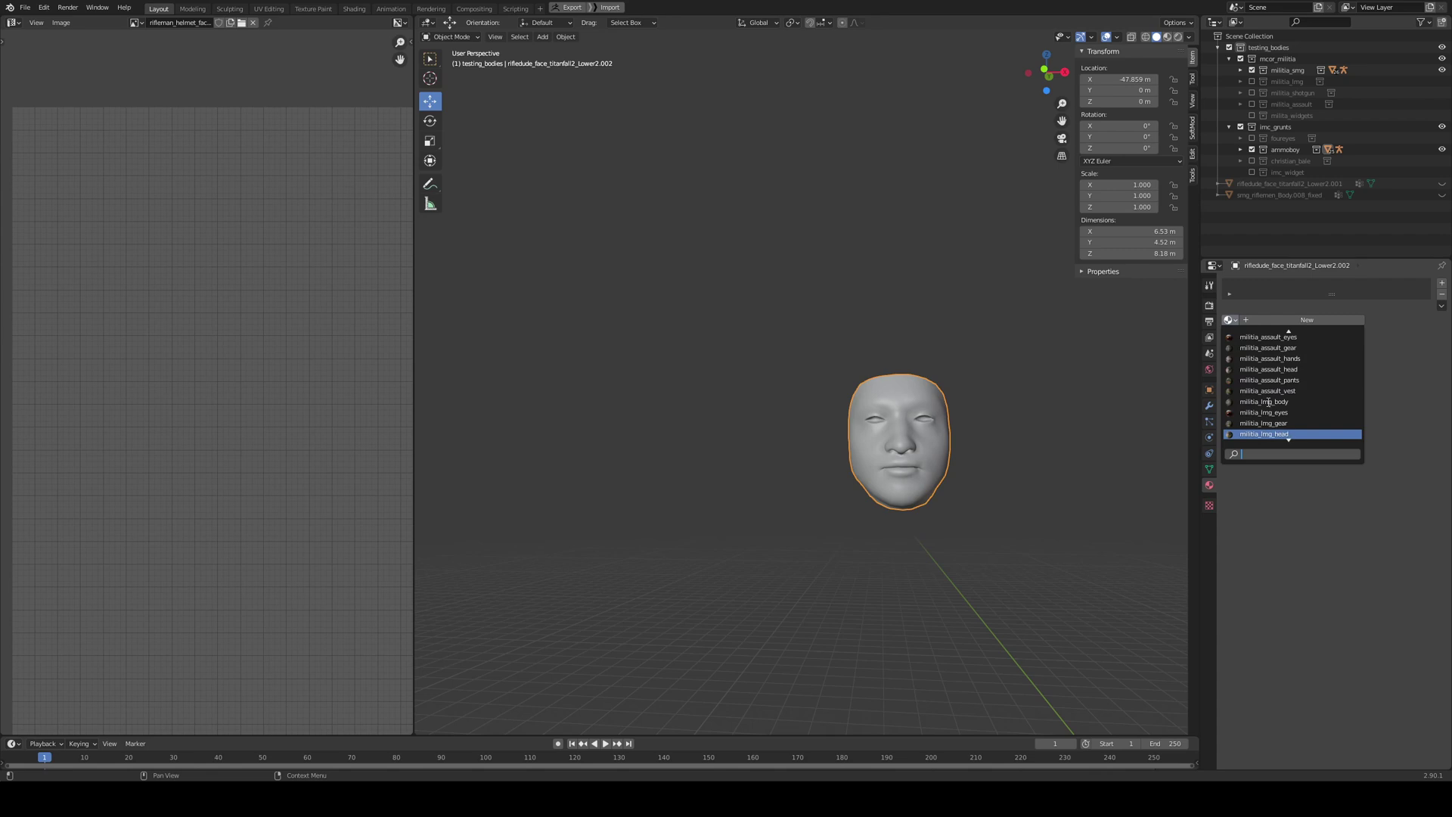
scroll(1268, 404, down, 12)
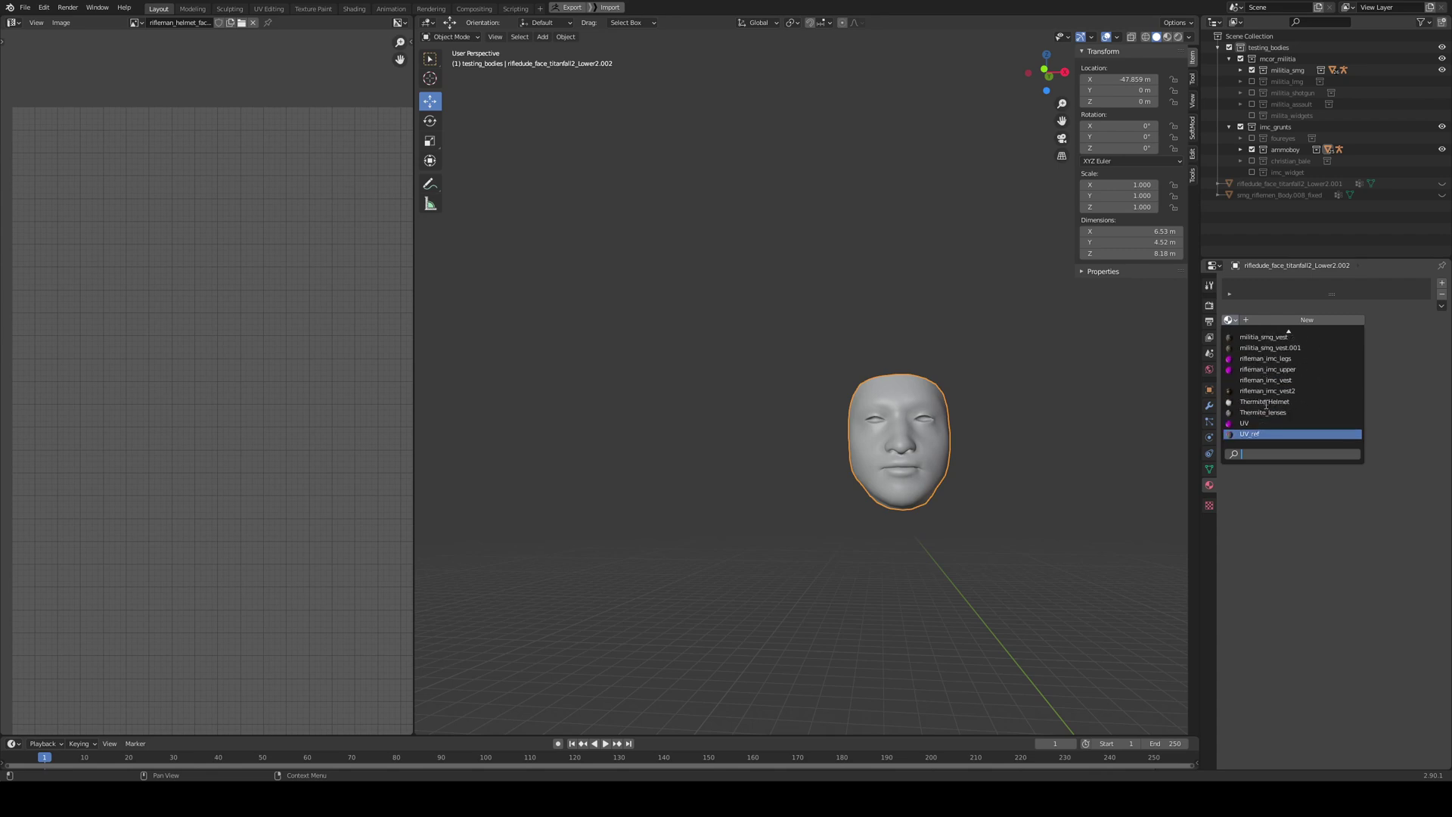
click(1286, 434)
middle_drag(1114, 464, 860, 457)
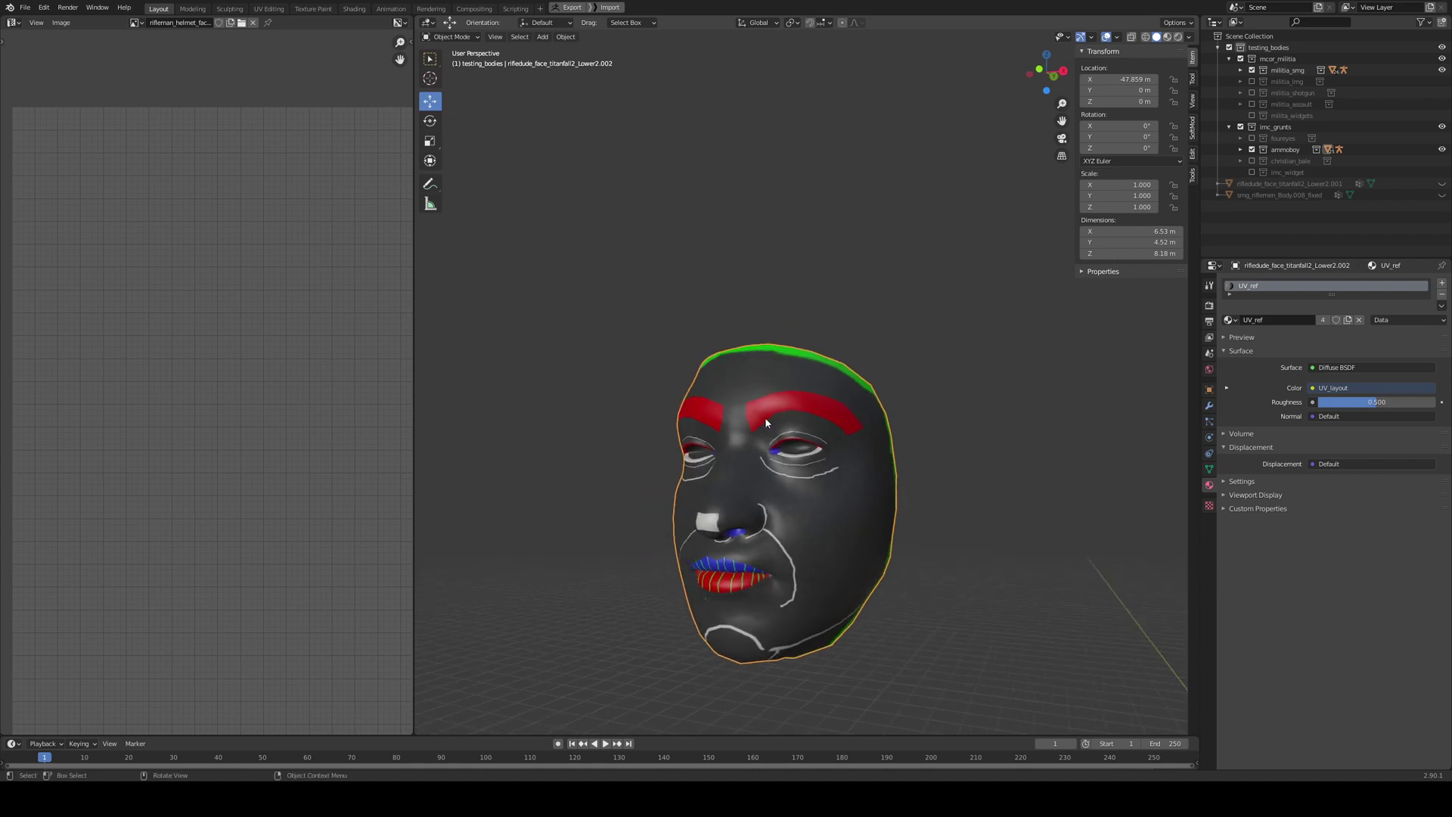
scroll(893, 445, up, 4)
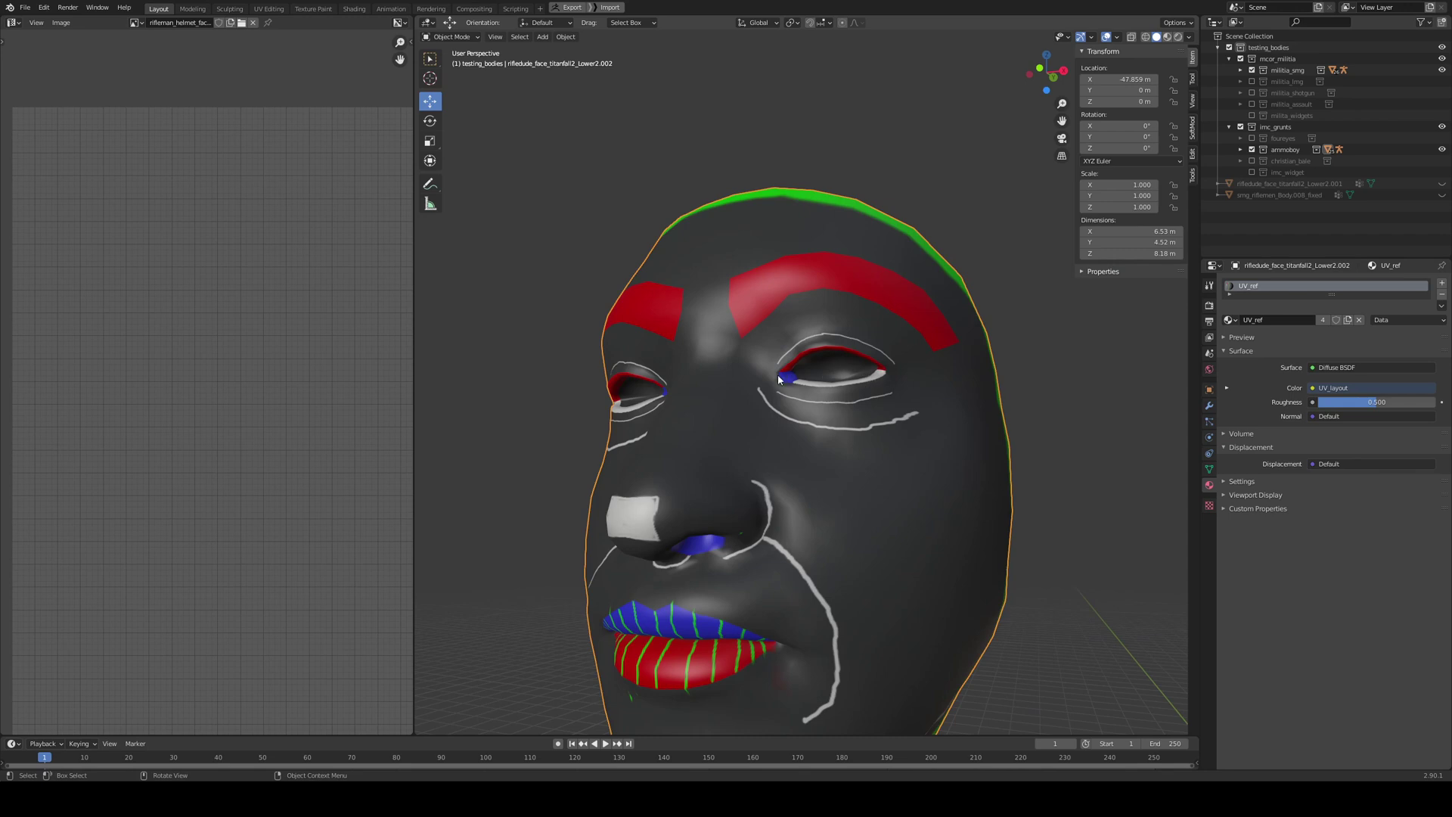
middle_drag(793, 418, 783, 356)
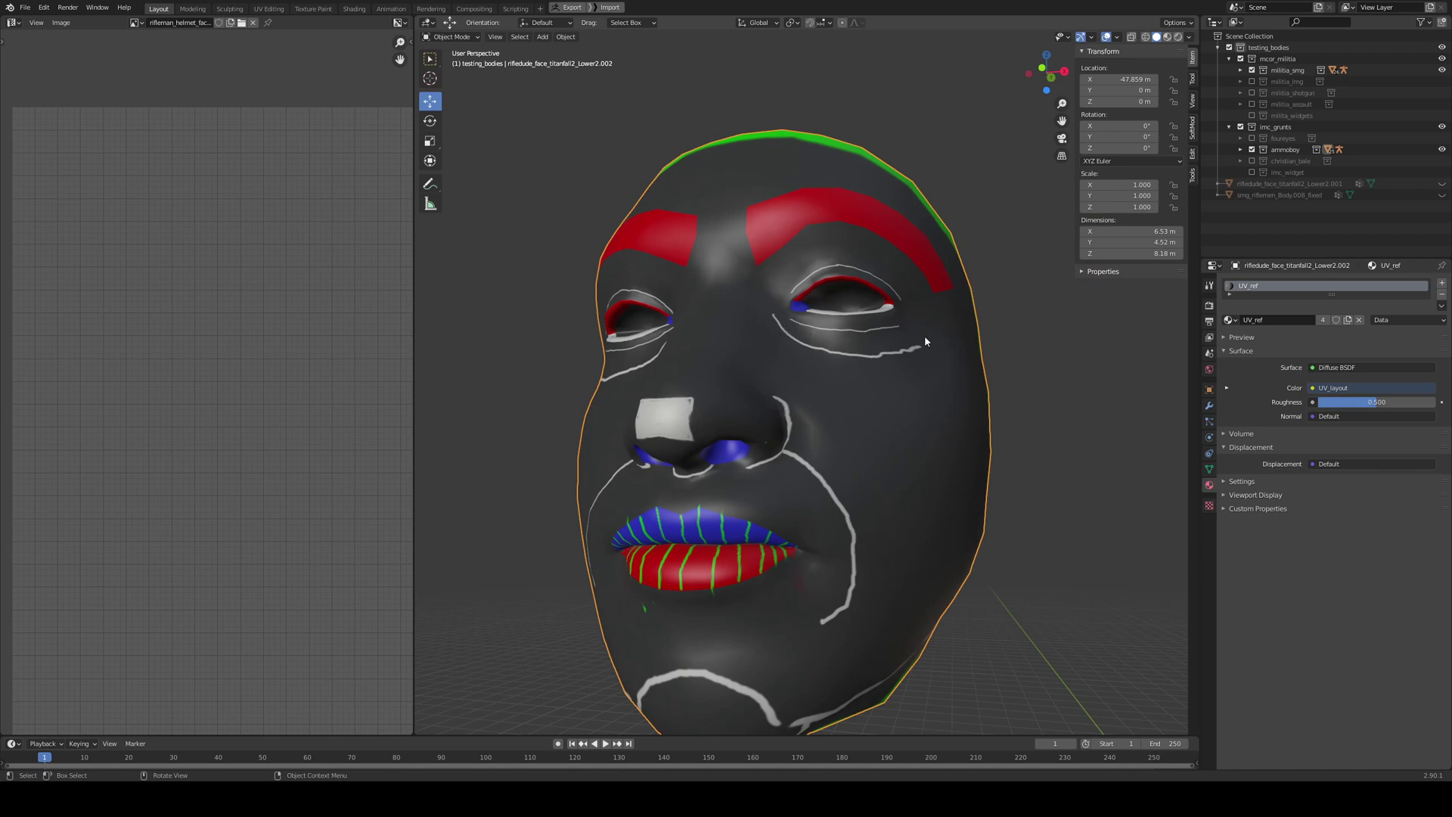
middle_drag(924, 334, 971, 432)
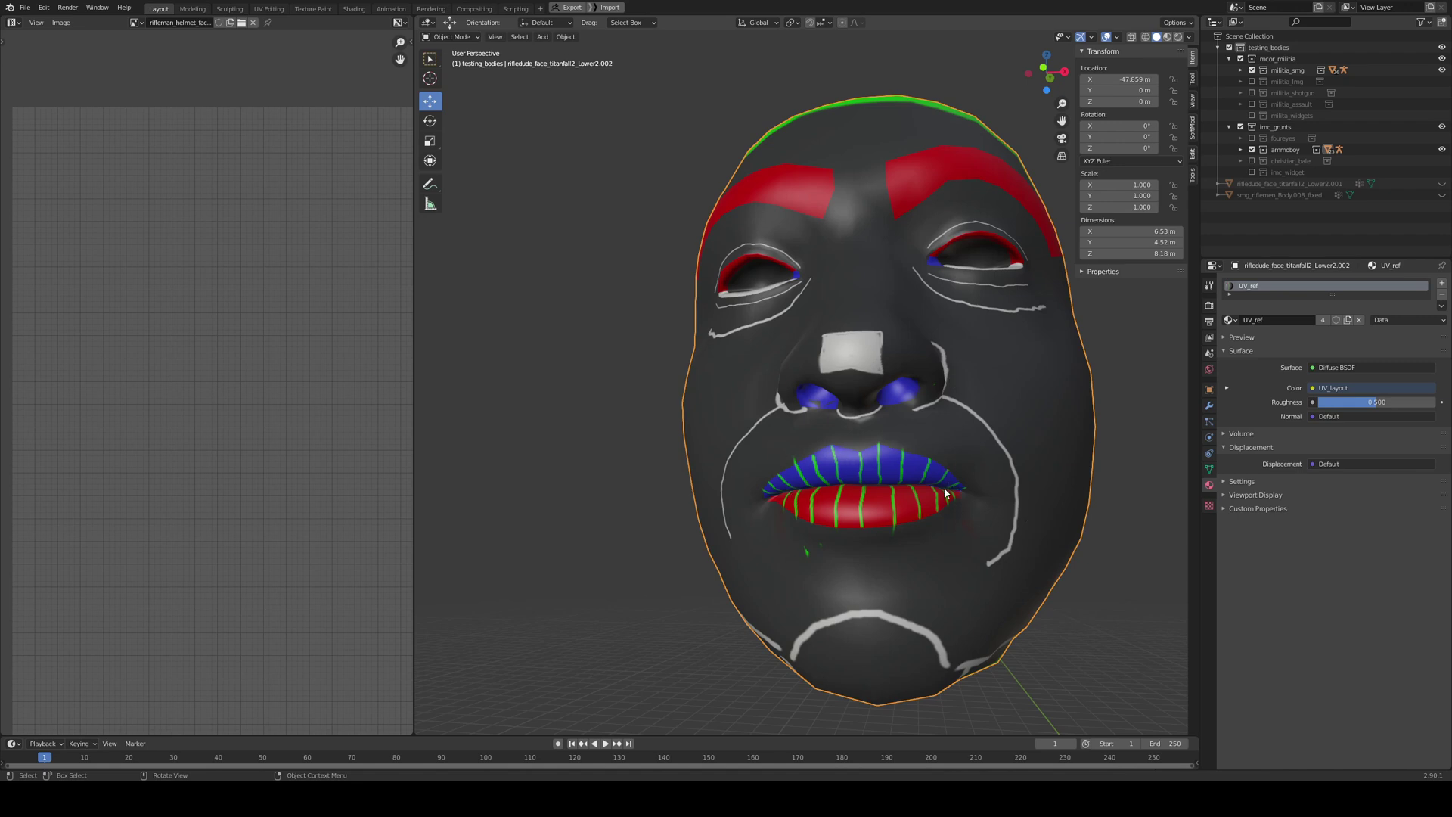
key(KP_6)
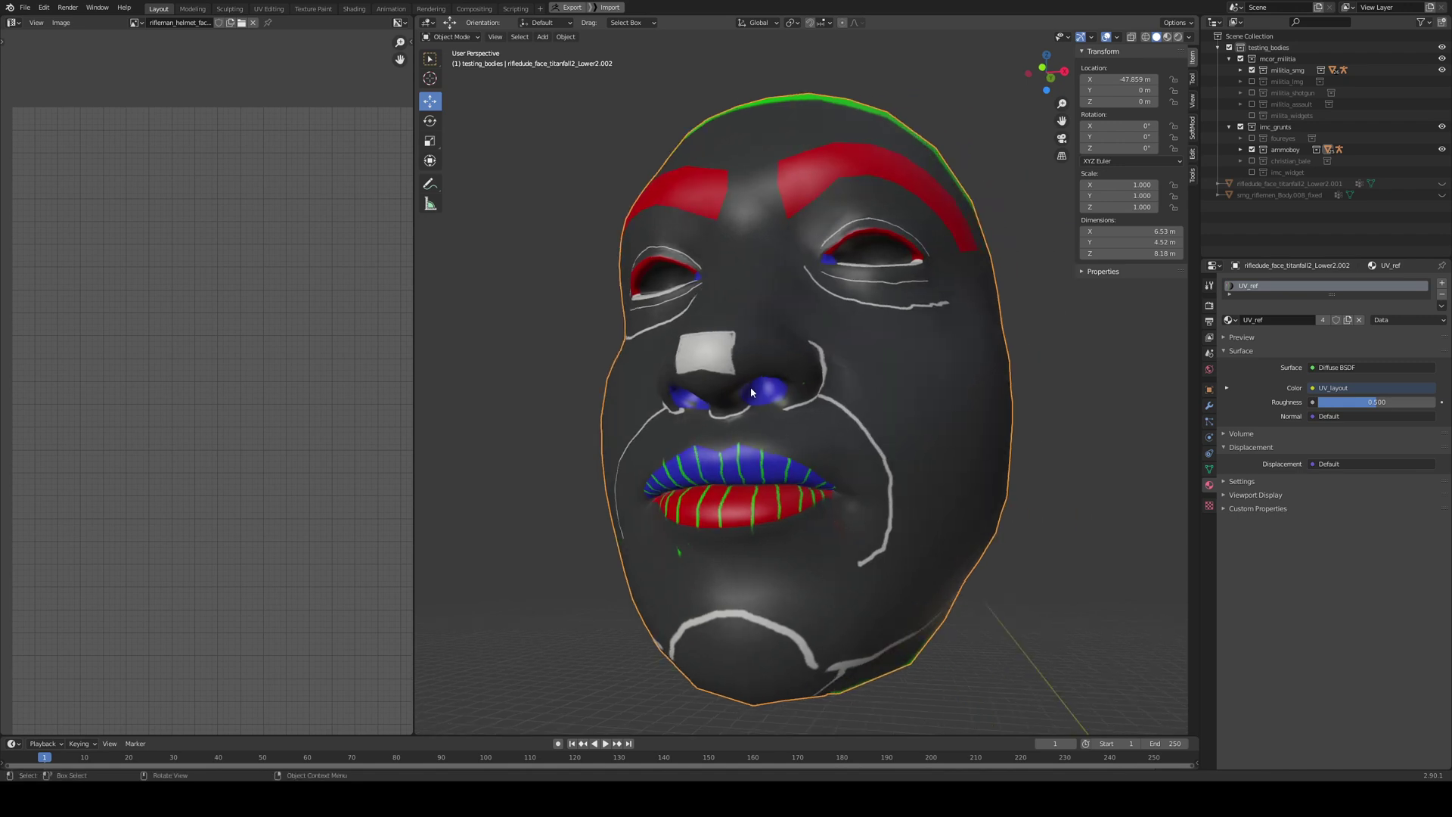
middle_drag(809, 409, 877, 410)
key(KP_8)
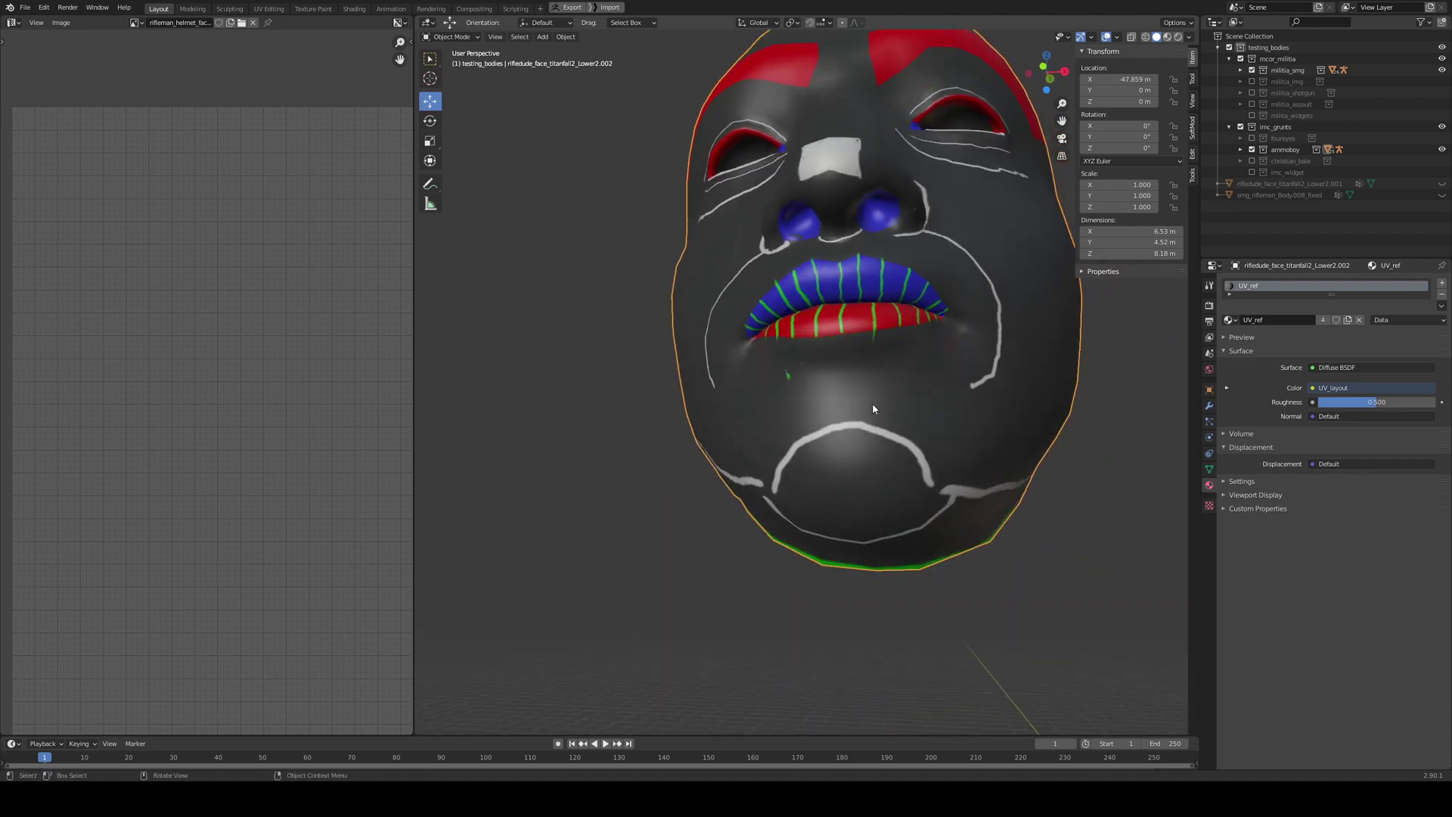
middle_drag(826, 468, 779, 350)
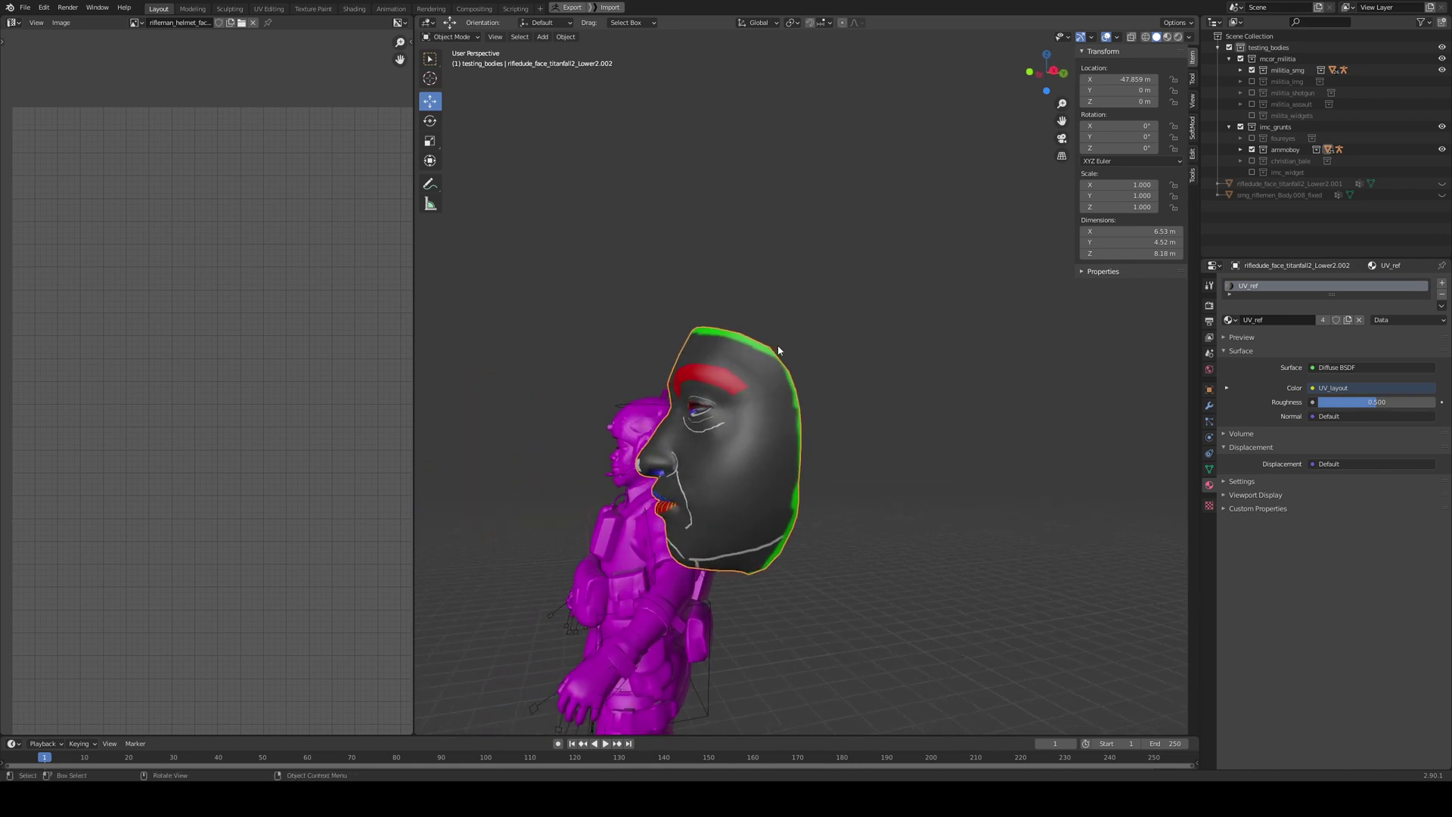
middle_drag(912, 517, 794, 450)
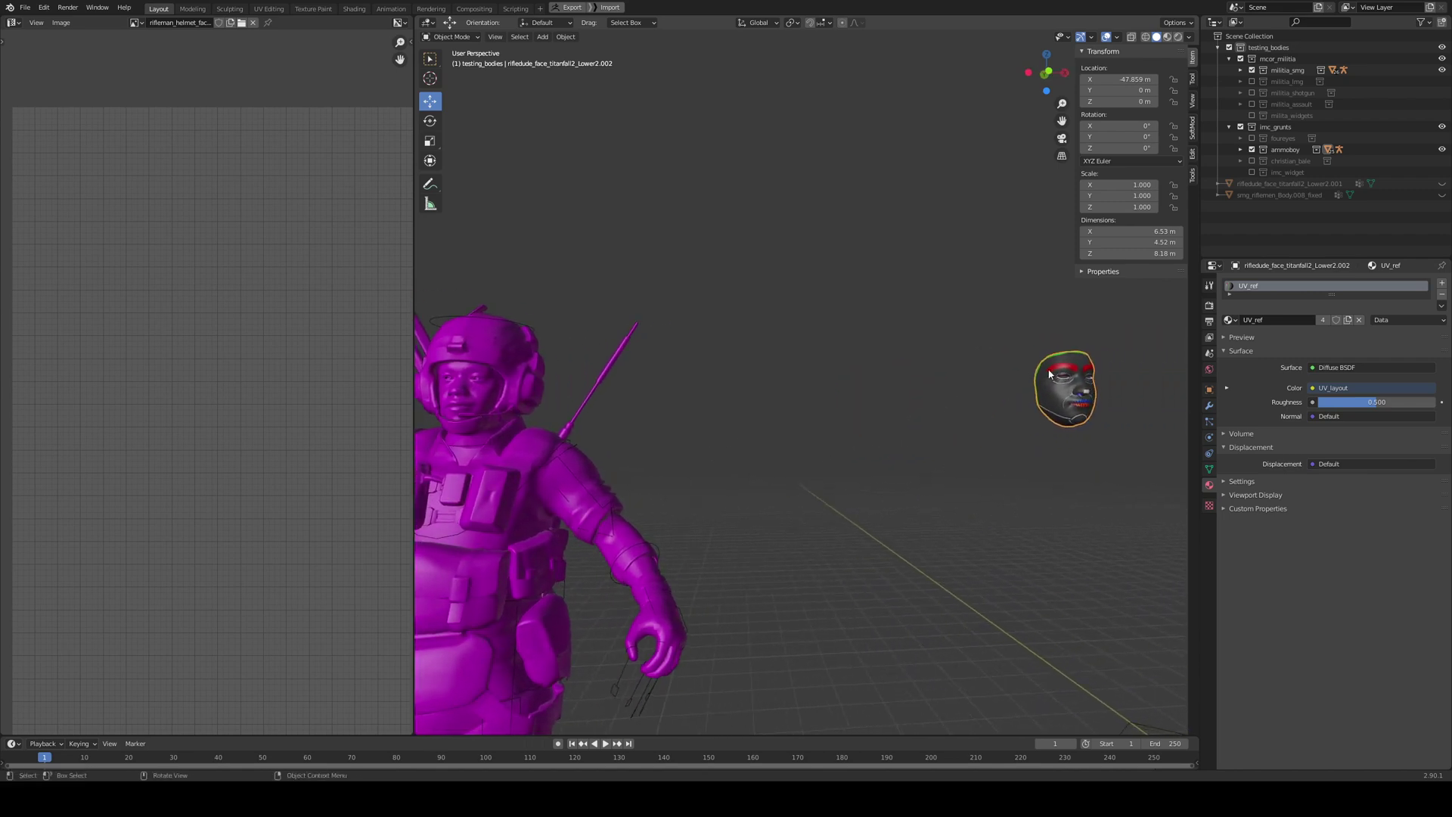
middle_drag(1049, 374, 731, 393)
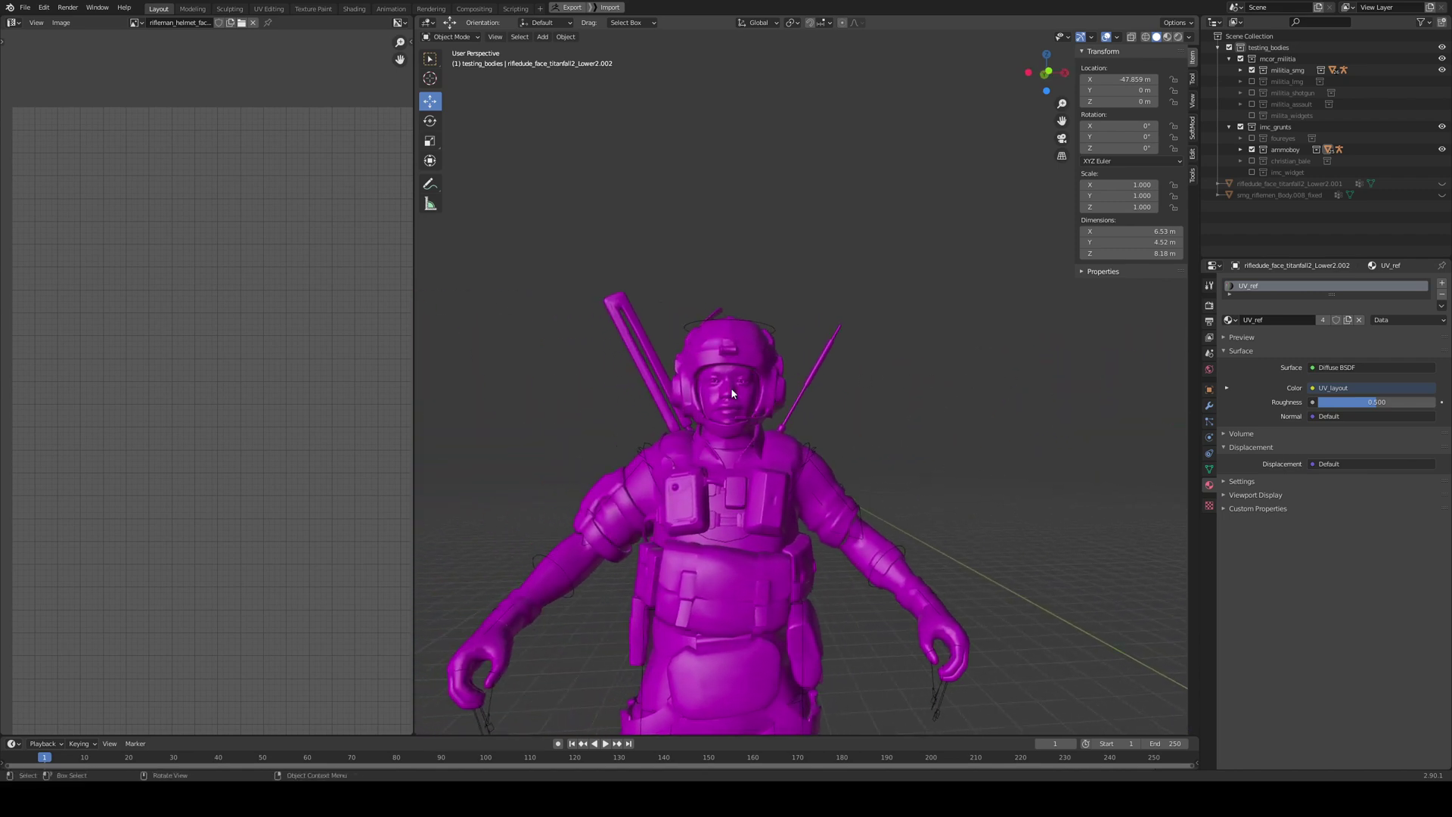
- Select the soldier body, check its Mesh Data Transfer panel, and show its militia_smg_head material
click(731, 392)
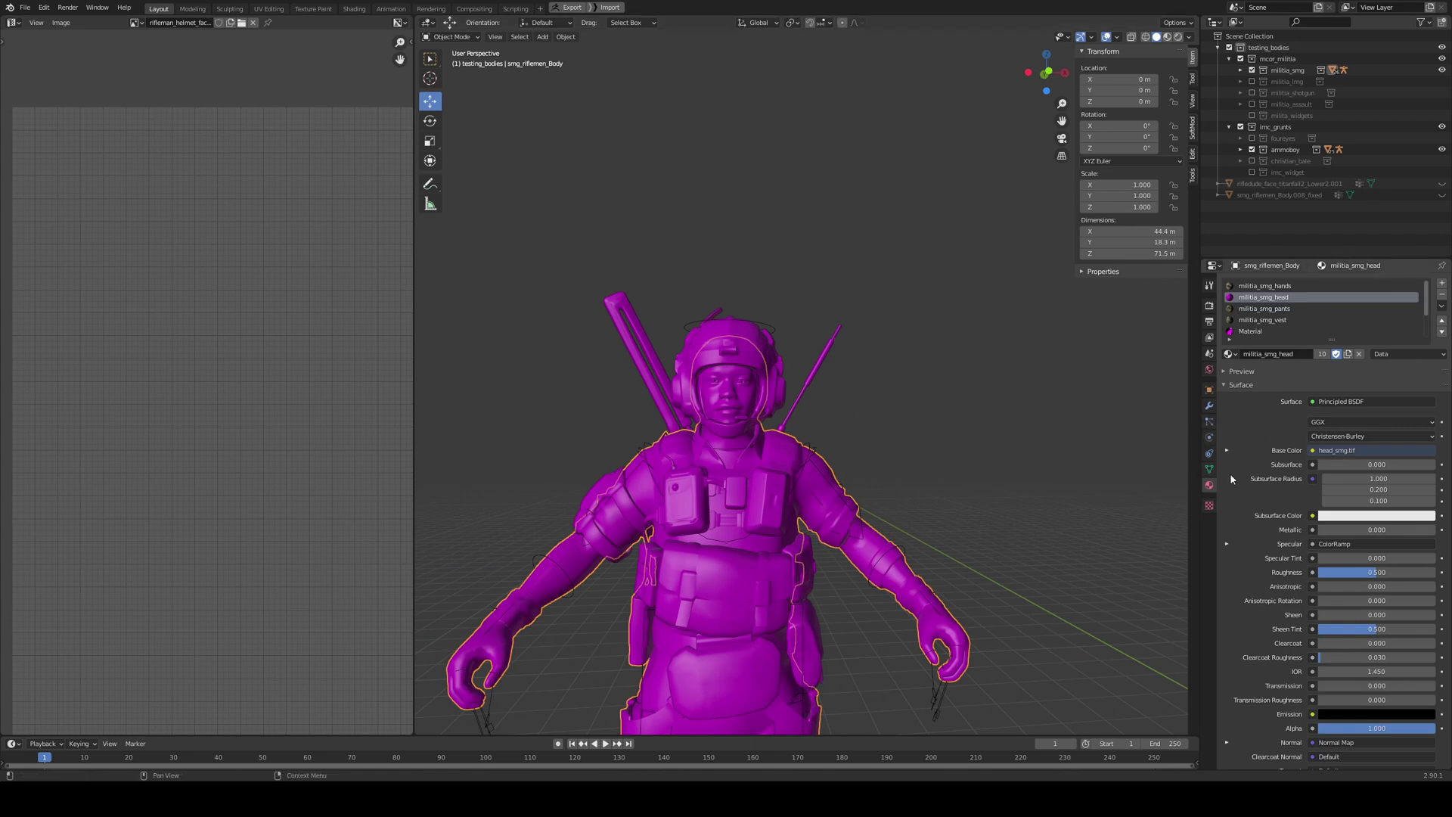
click(1209, 469)
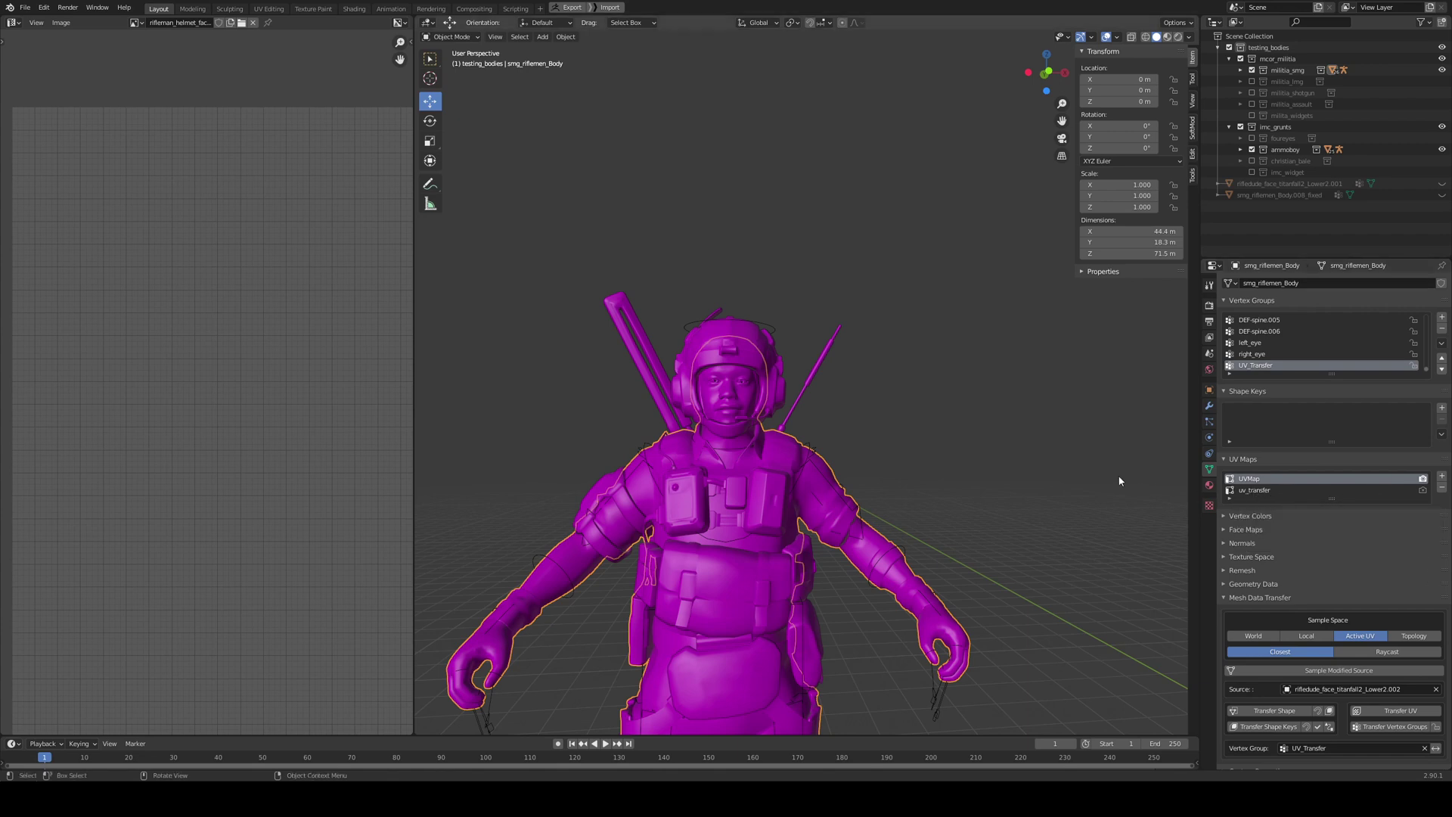
scroll(1099, 470, up, 3)
scroll(983, 385, up, 5)
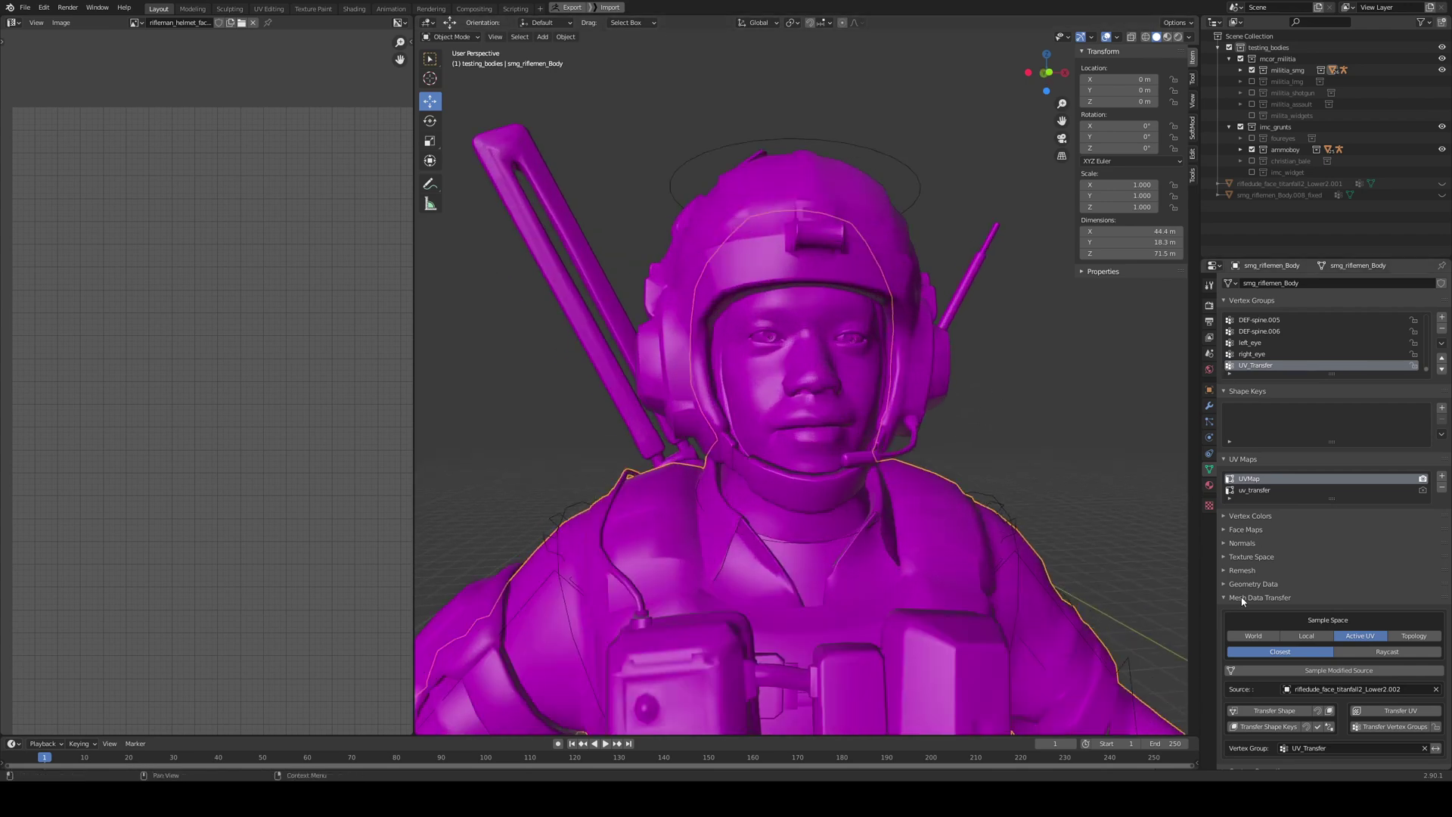
click(1208, 484)
middle_drag(834, 389, 847, 382)
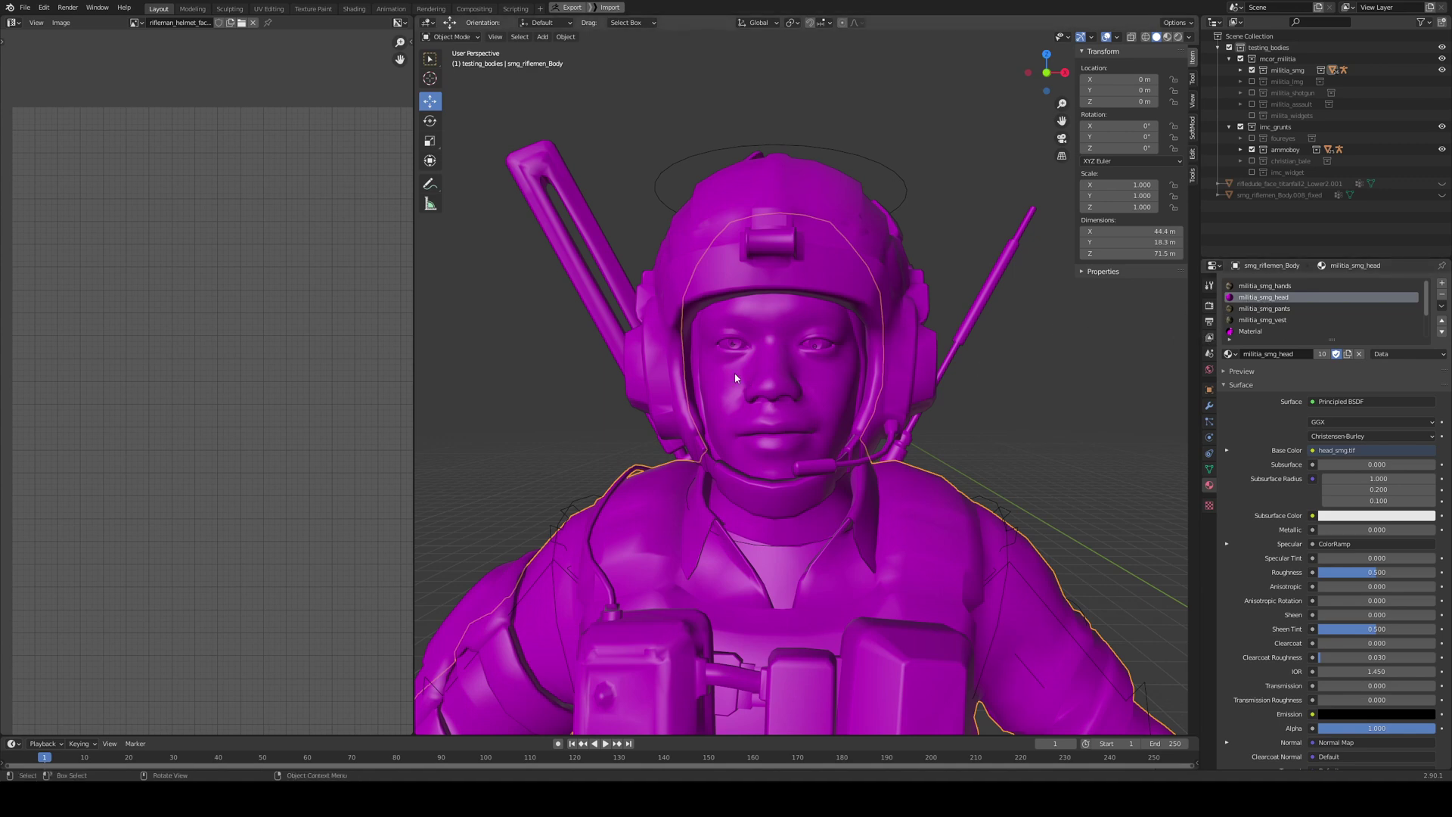
- Select the body's militia_smg_head faces in Edit Mode, then give that material a Fake User
key(Tab)
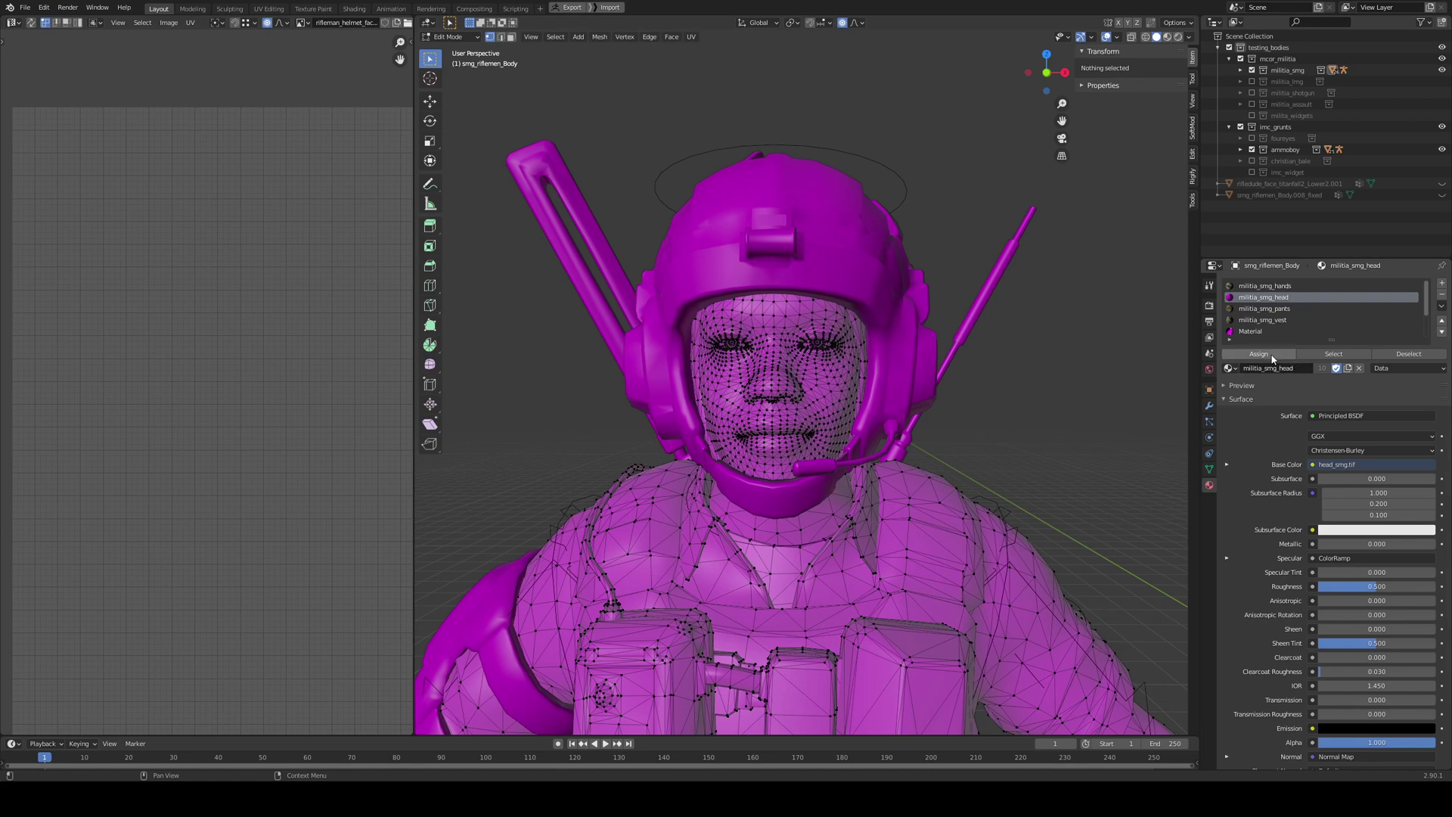
click(1334, 353)
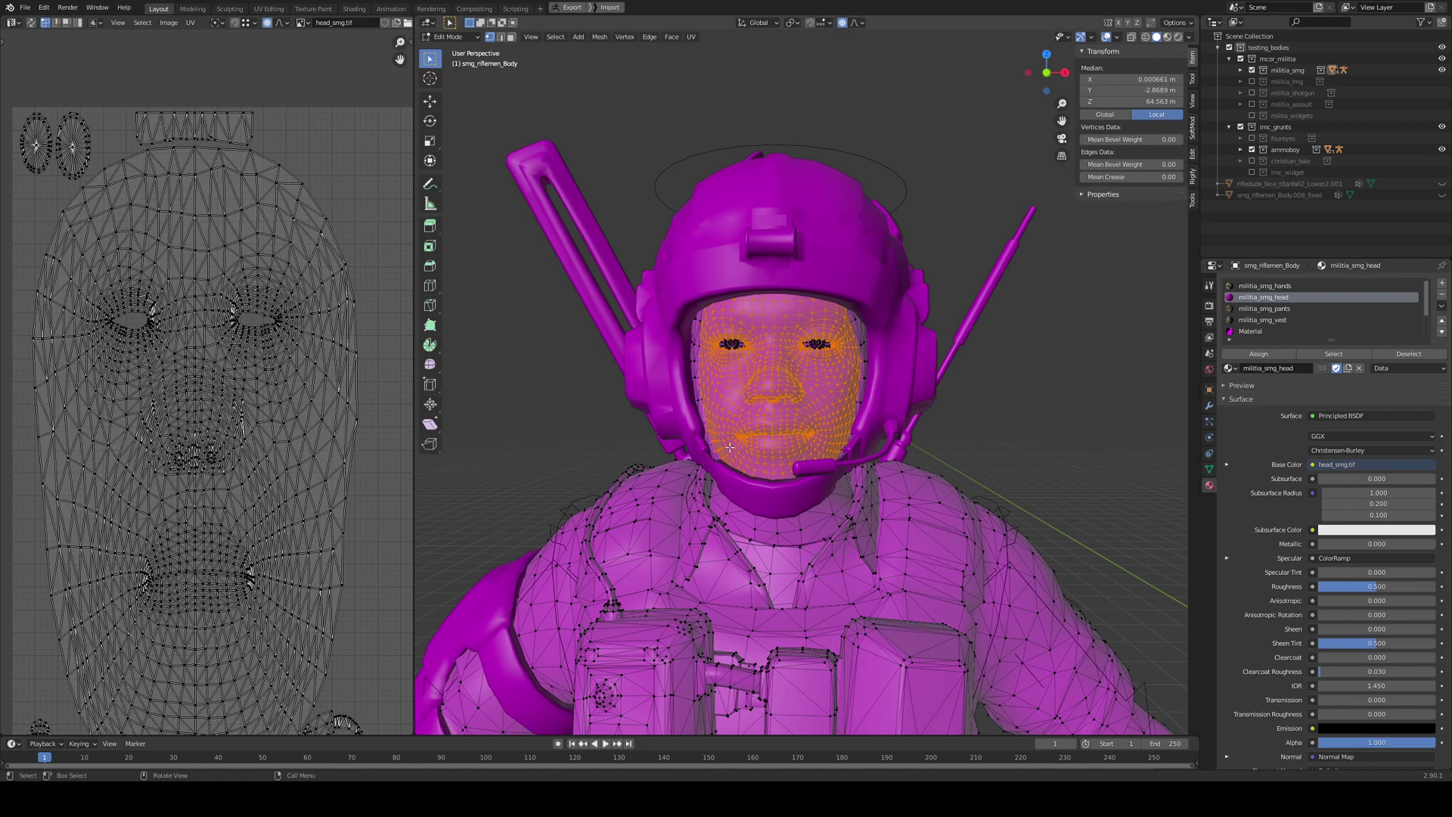
key(Tab)
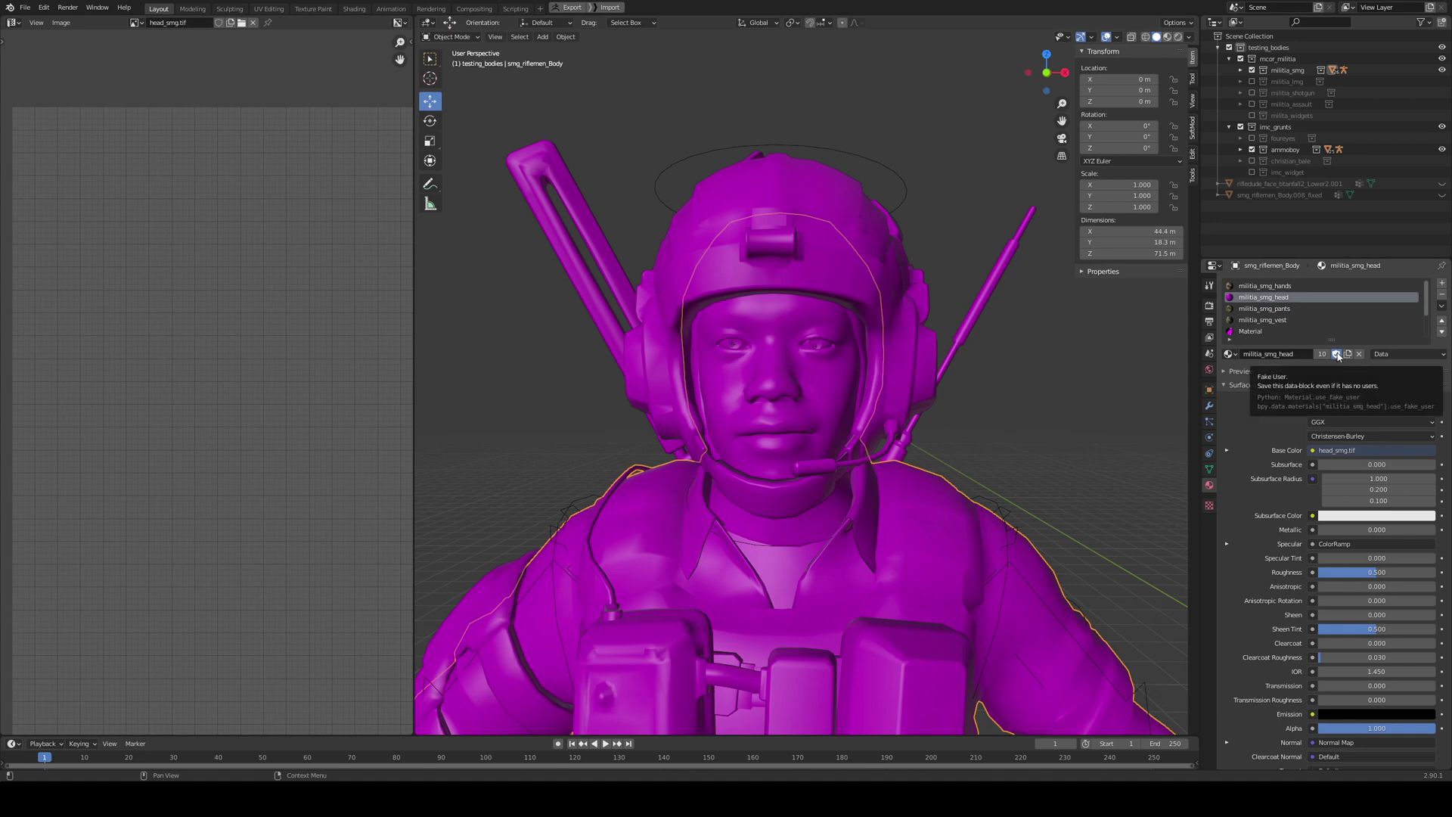
click(1336, 353)
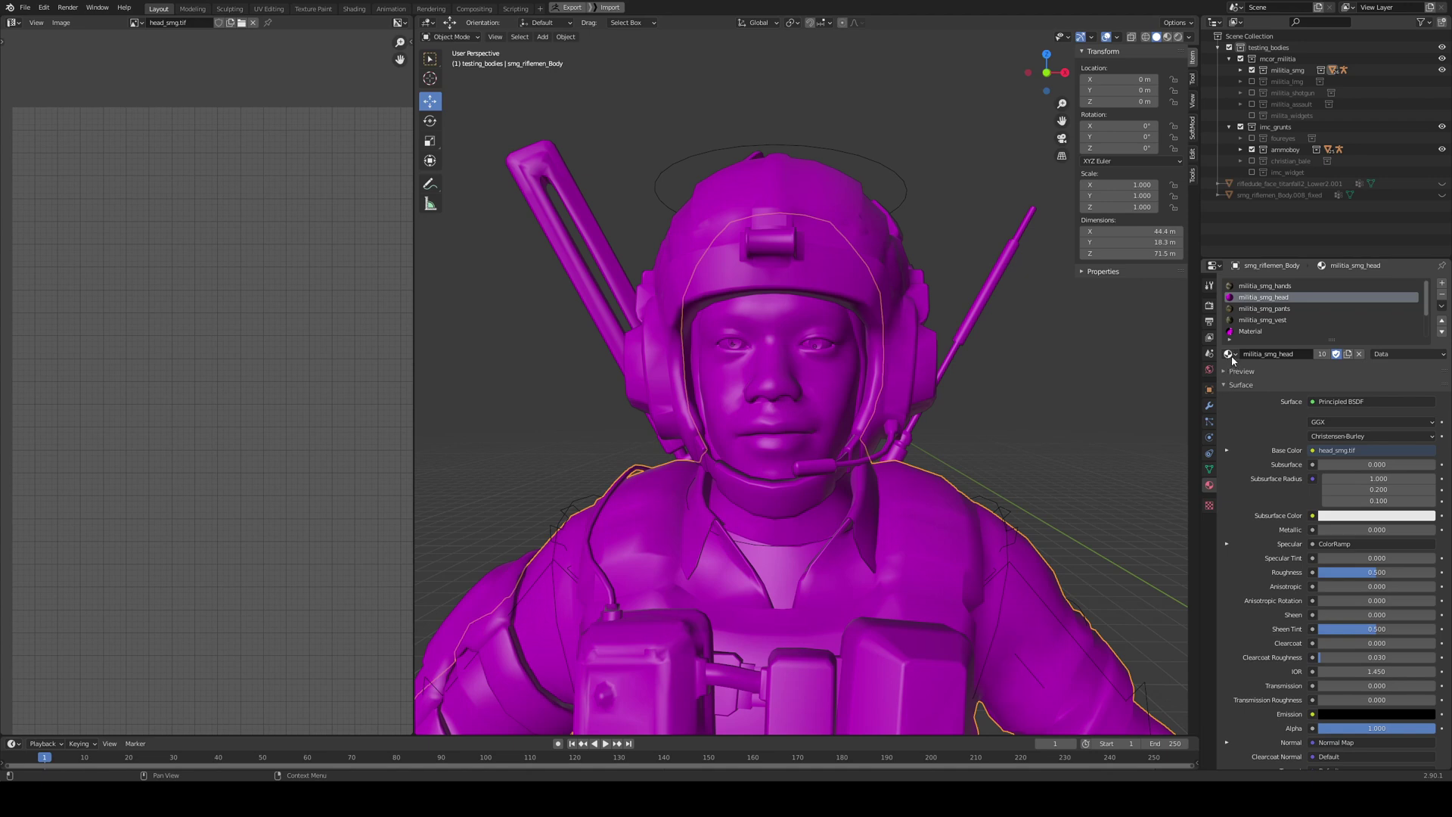
- Swap the body's militia_smg_head slot to the UV_ref material and zoom in on the face
click(1230, 354)
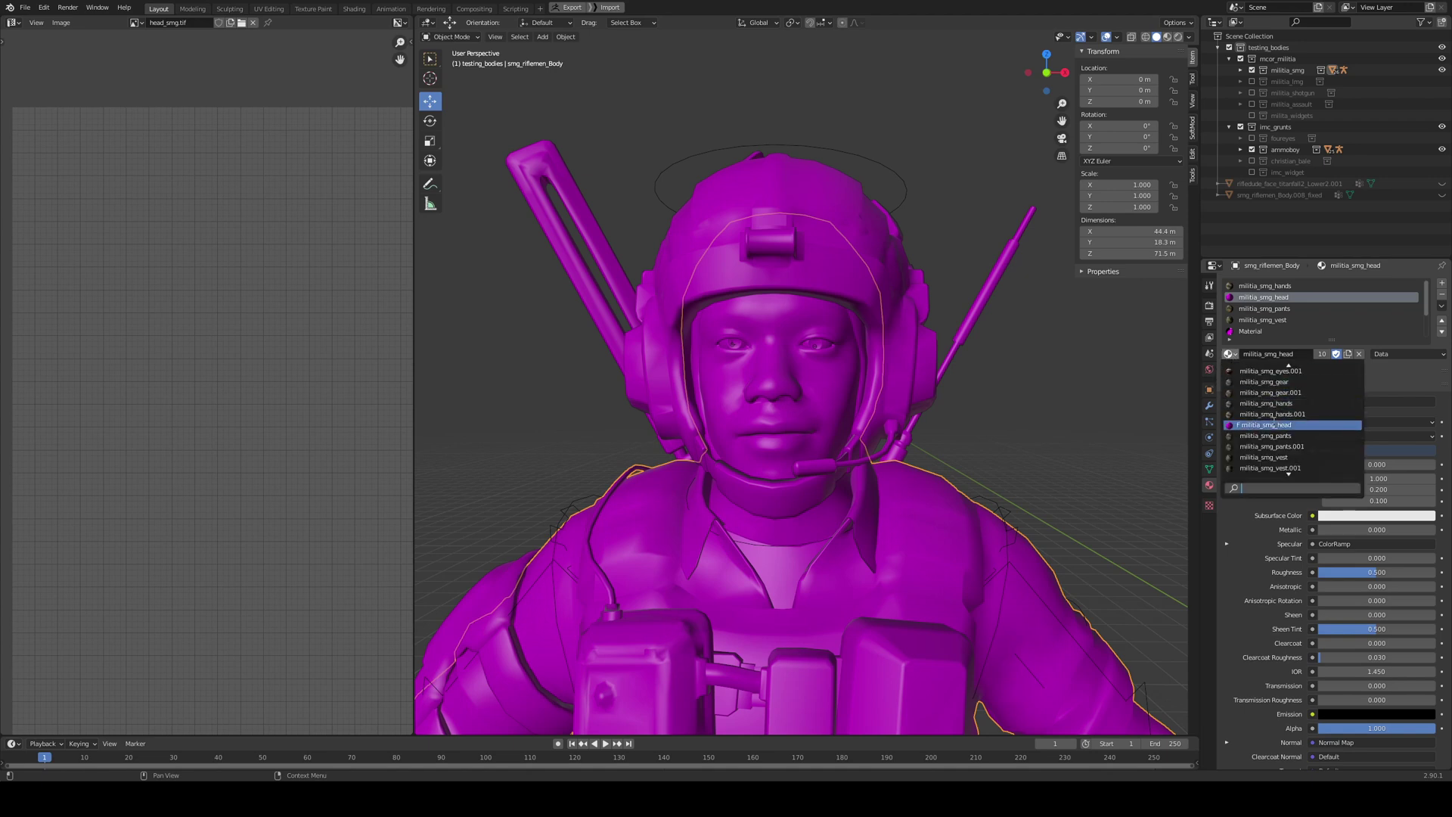
scroll(1279, 440, down, 3)
scroll(1279, 440, down, 7)
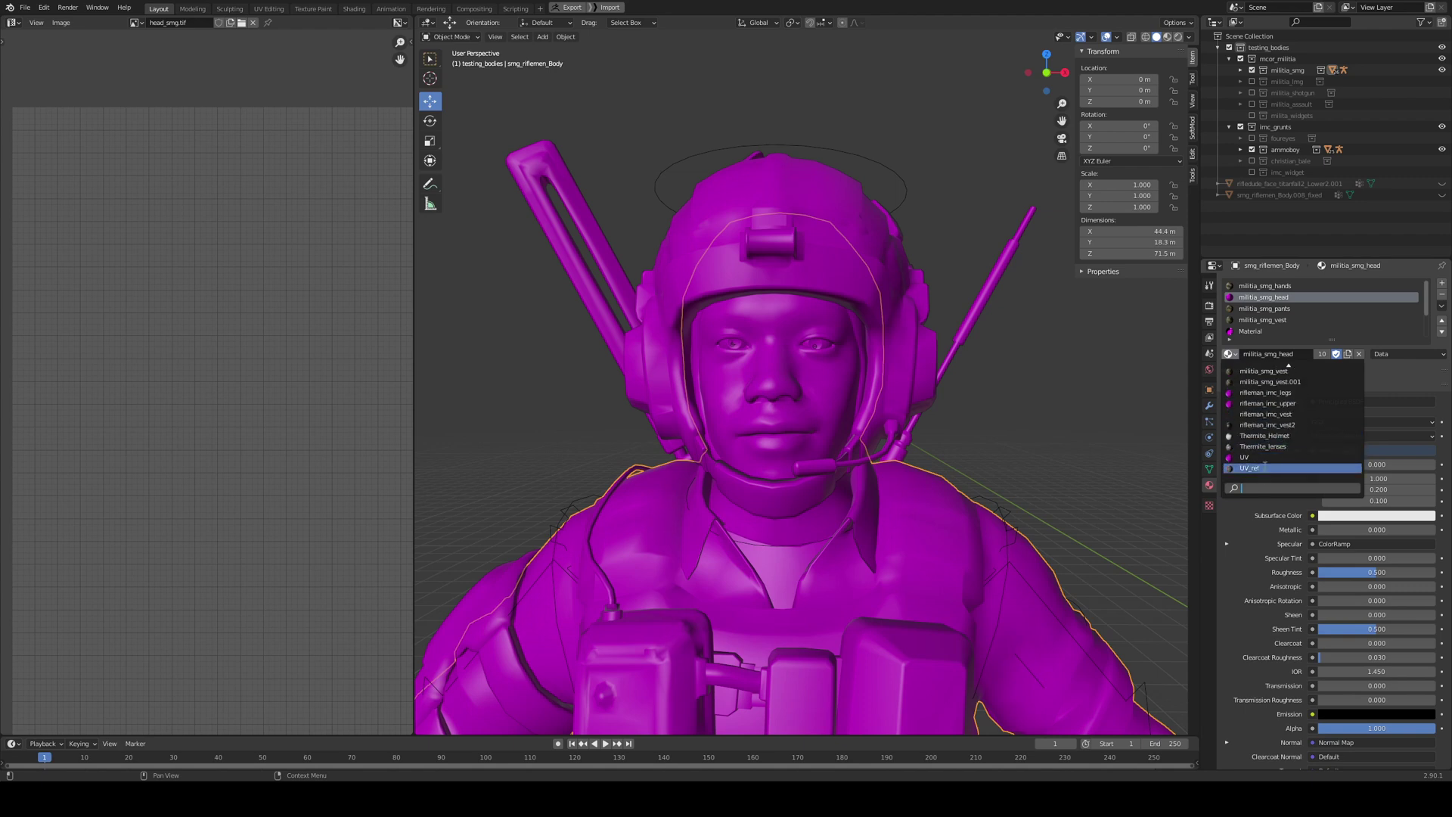
click(1265, 467)
scroll(856, 386, up, 1)
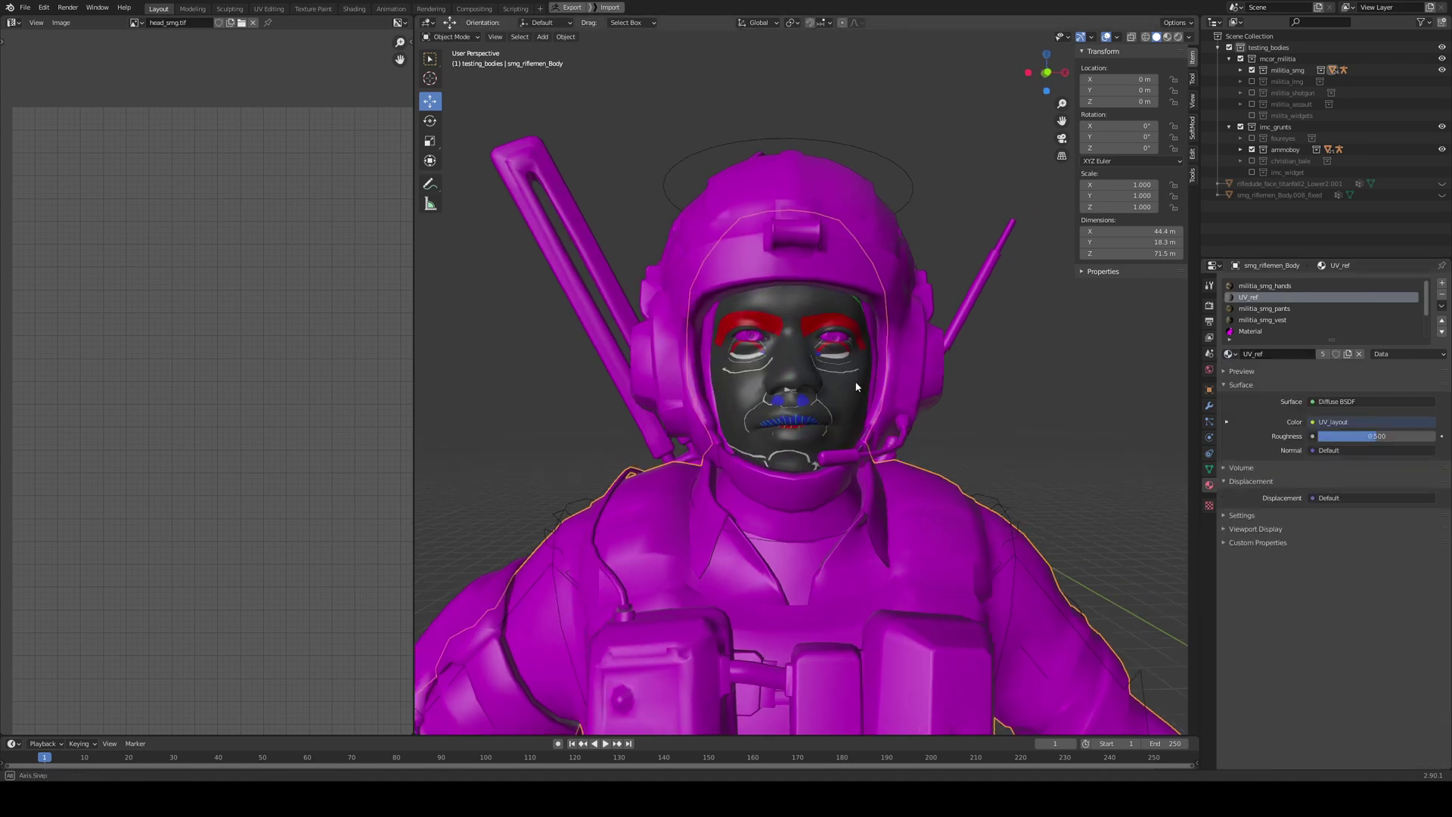
scroll(857, 387, up, 1)
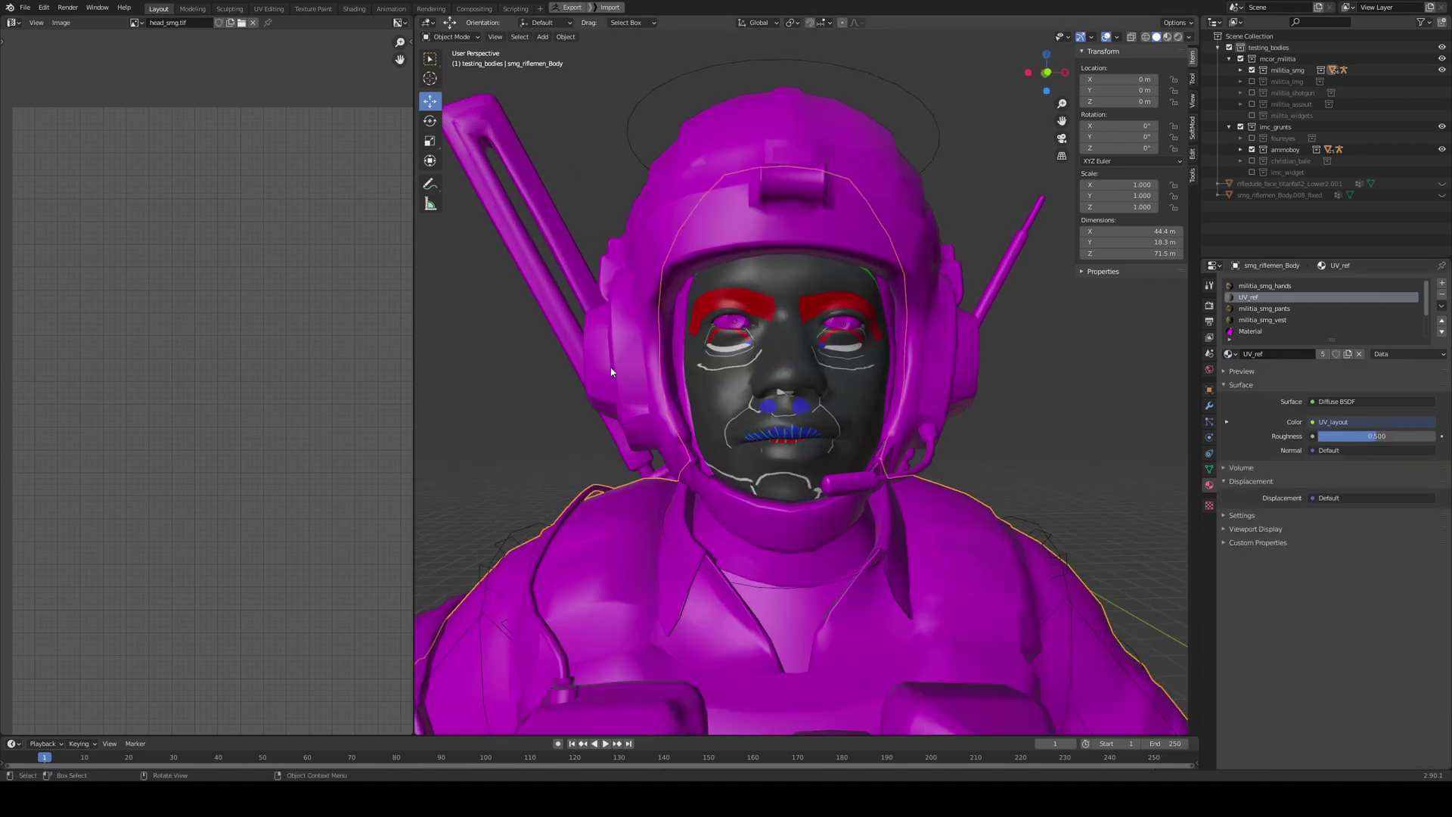
click(815, 378)
scroll(810, 353, up, 2)
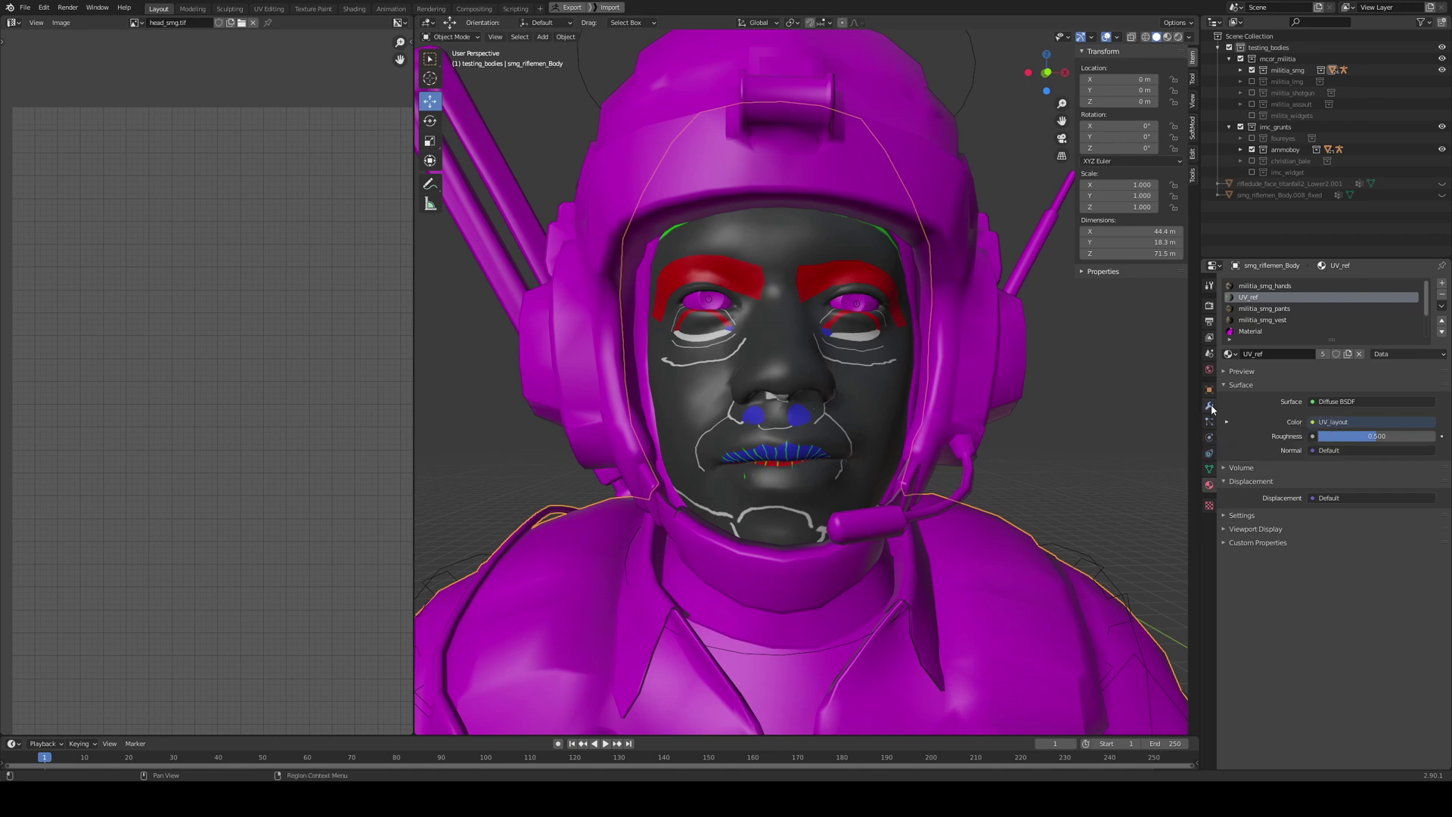
- Make uv_transfer both the render and active UV map on the rifleman body
click(1210, 469)
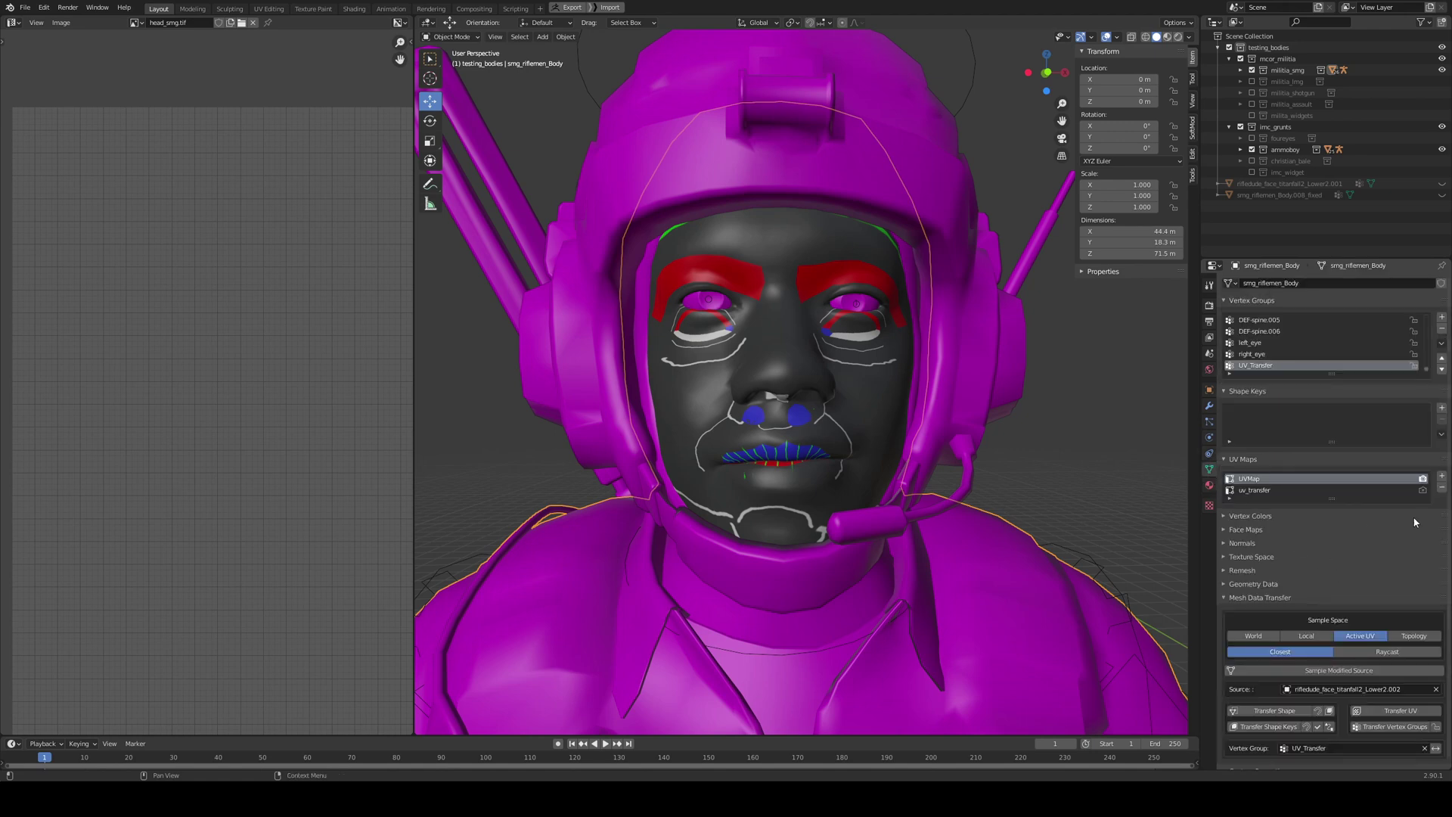
click(1422, 490)
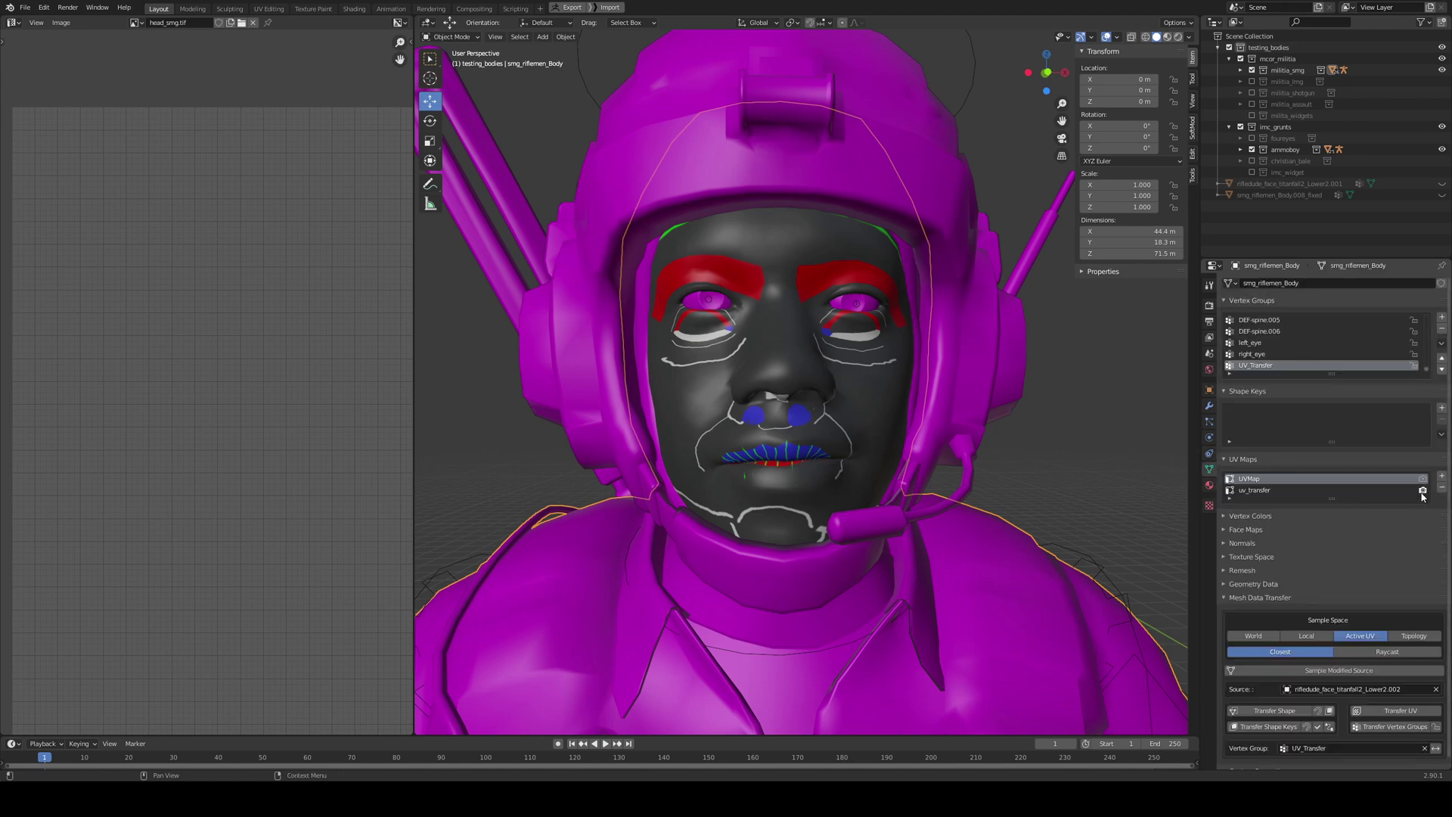
click(1312, 490)
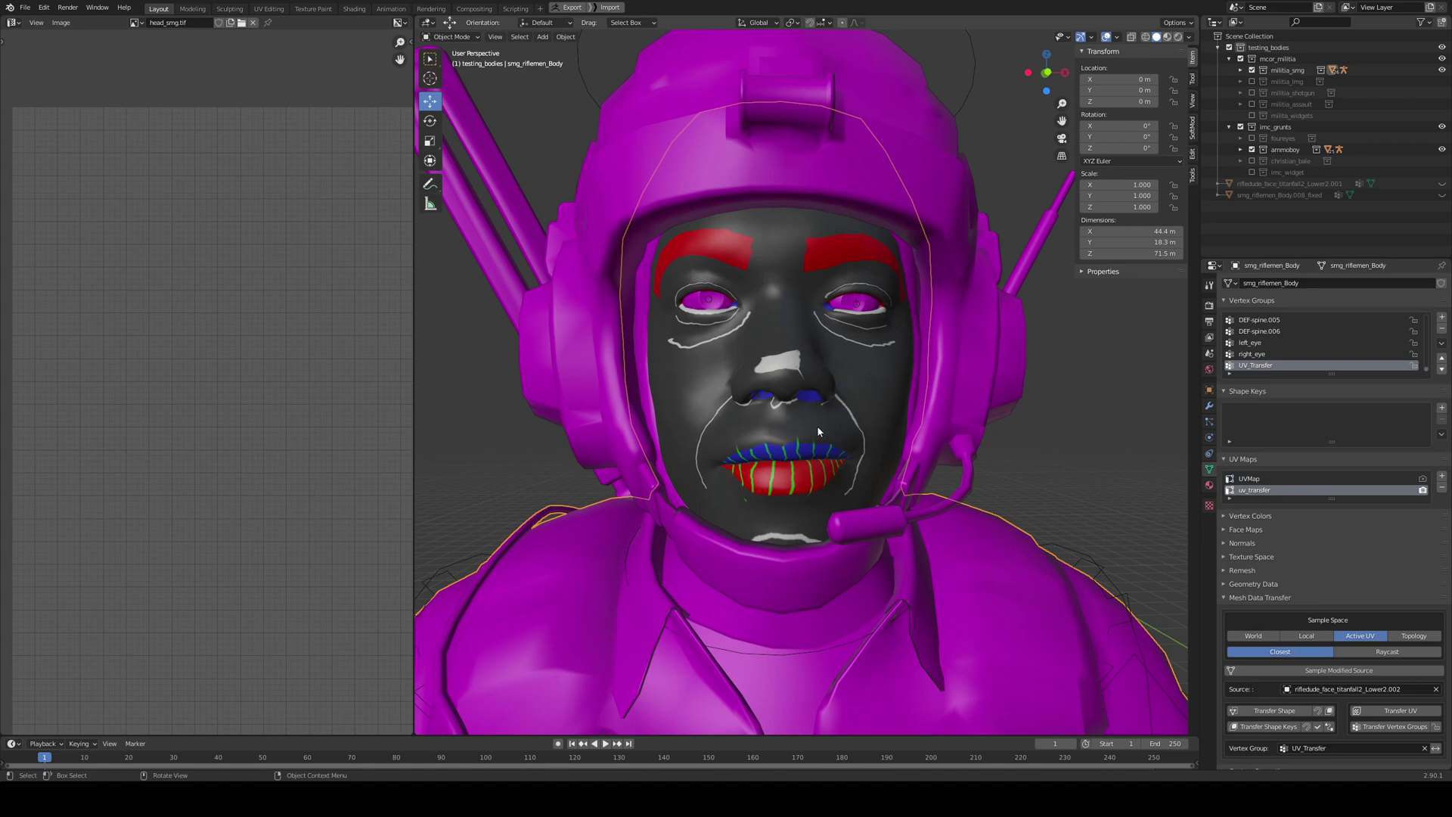
middle_drag(780, 378, 663, 350)
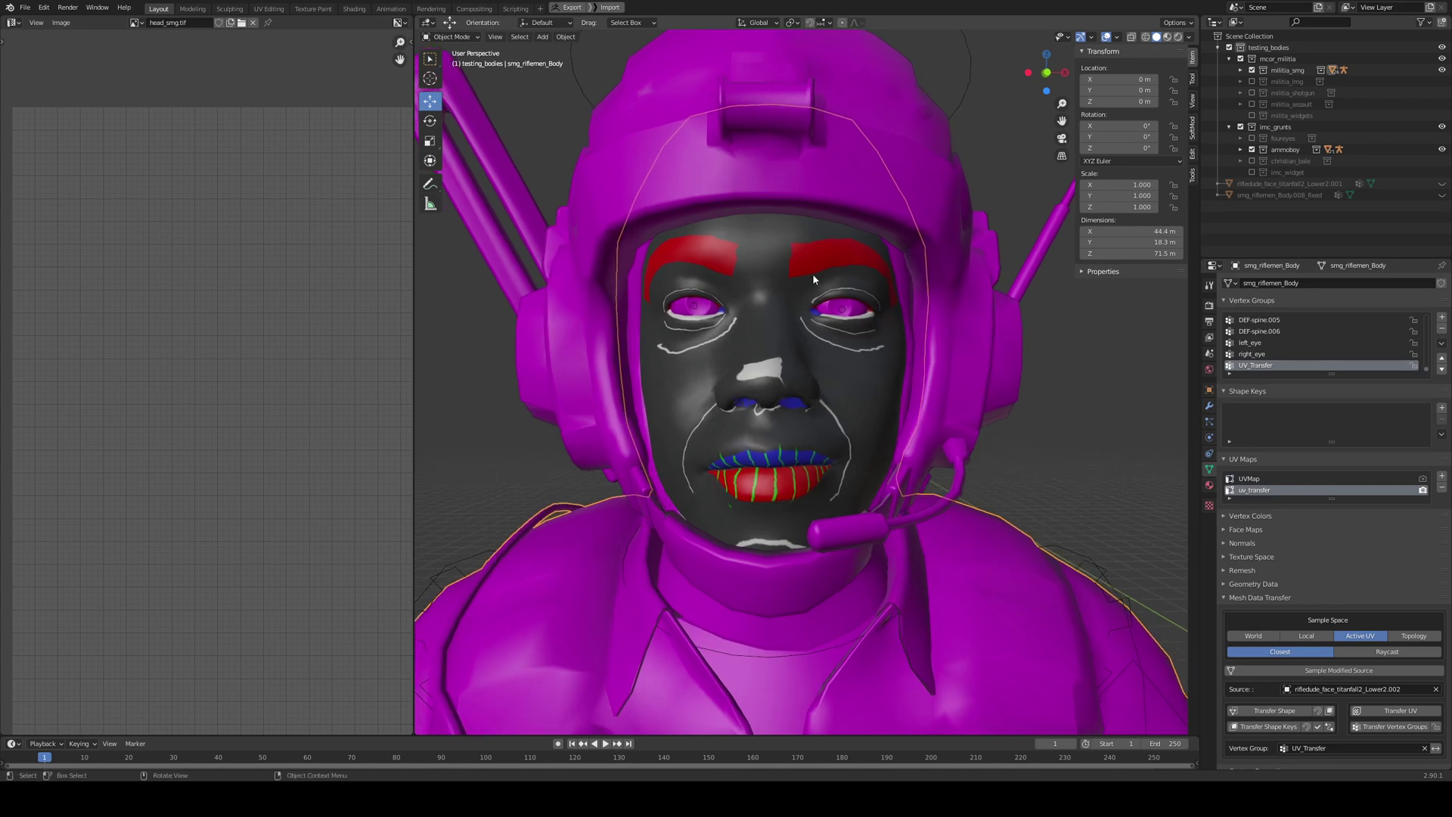
scroll(959, 284, down, 5)
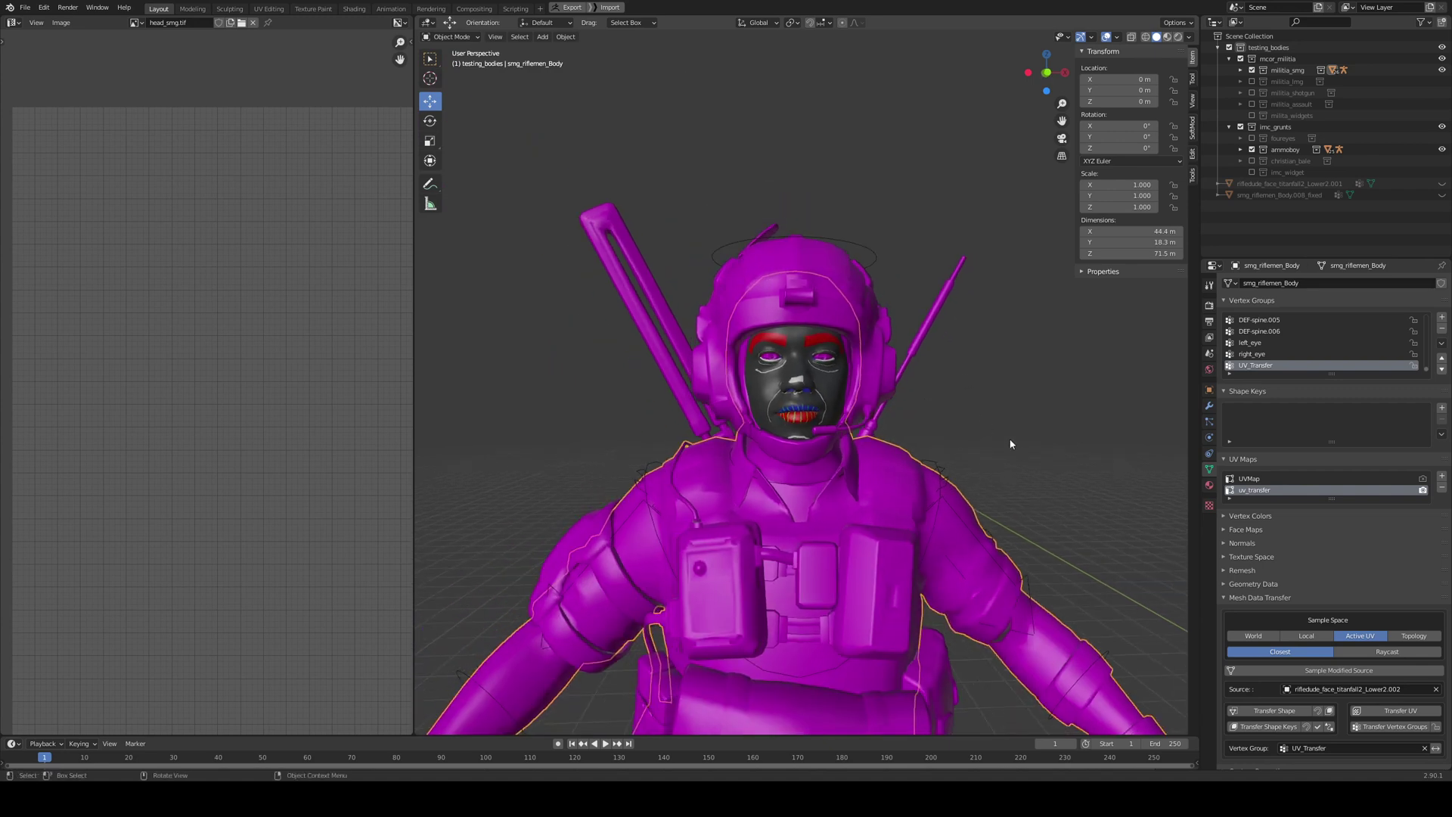
scroll(1010, 445, down, 5)
middle_drag(950, 453, 911, 444)
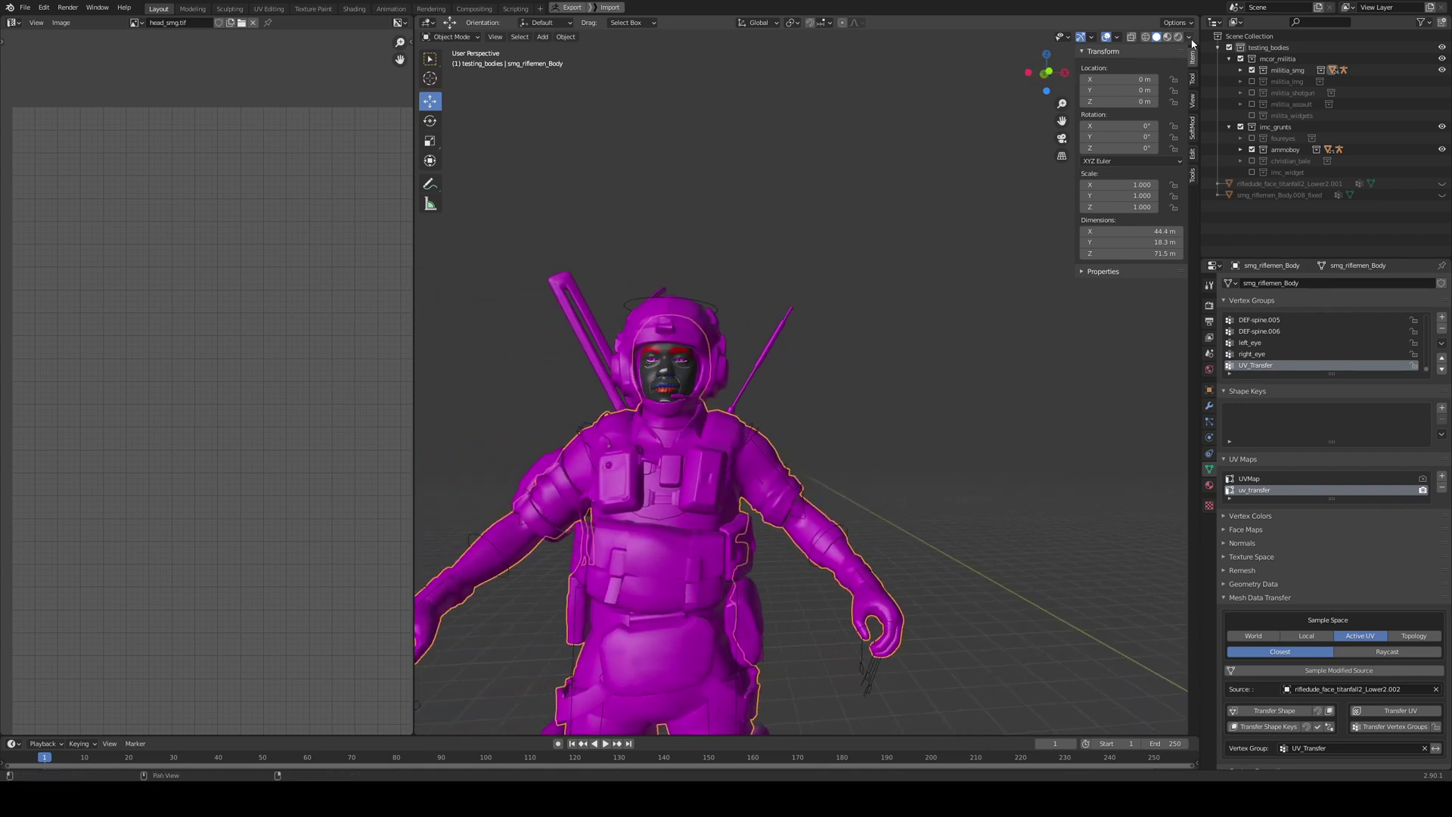
- Set the viewport shading colour to Material
click(1189, 37)
click(1140, 181)
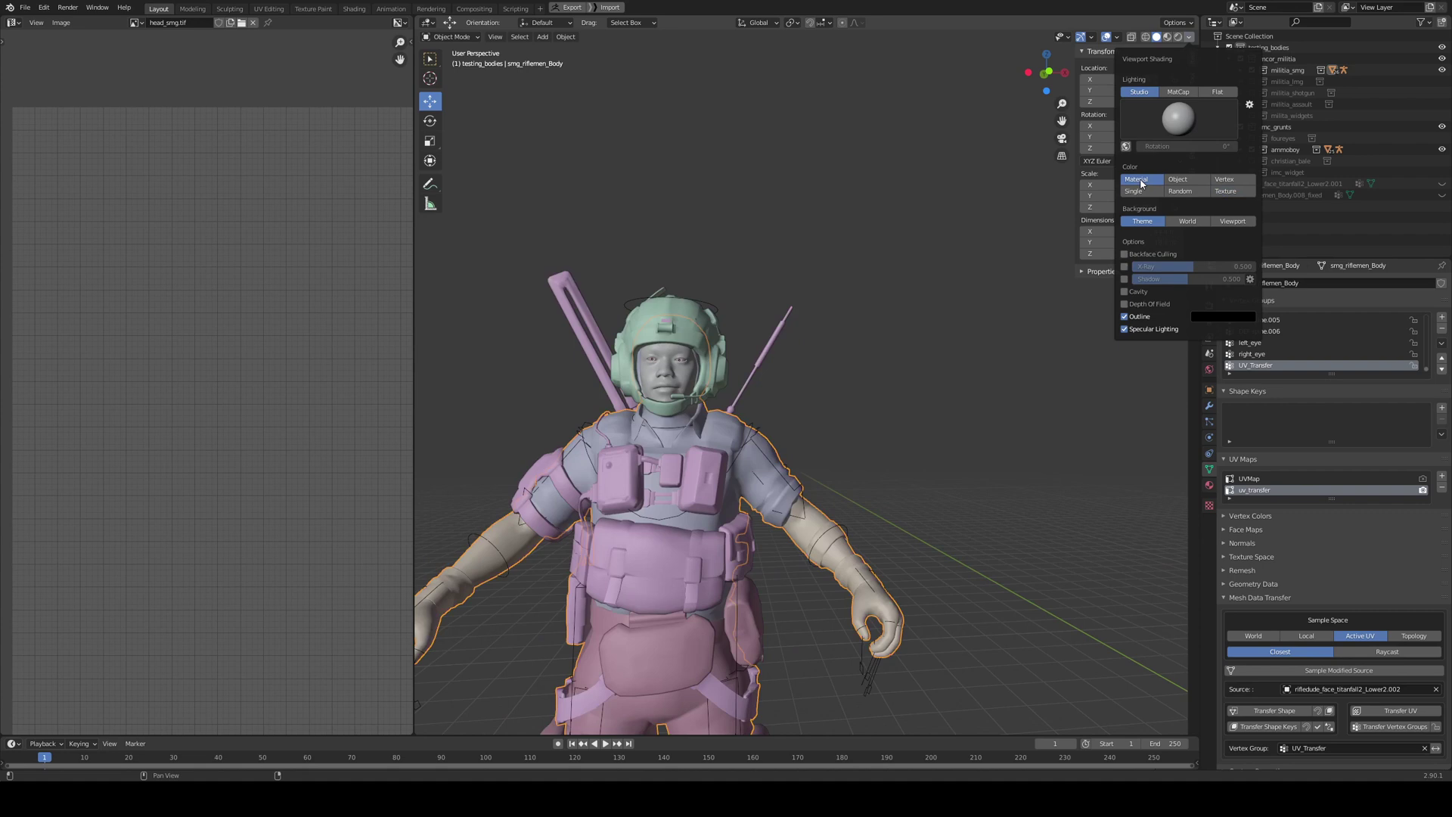
mouse_move(923, 396)
middle_down()
mouse_move(885, 394)
mouse_move(970, 389)
middle_up()
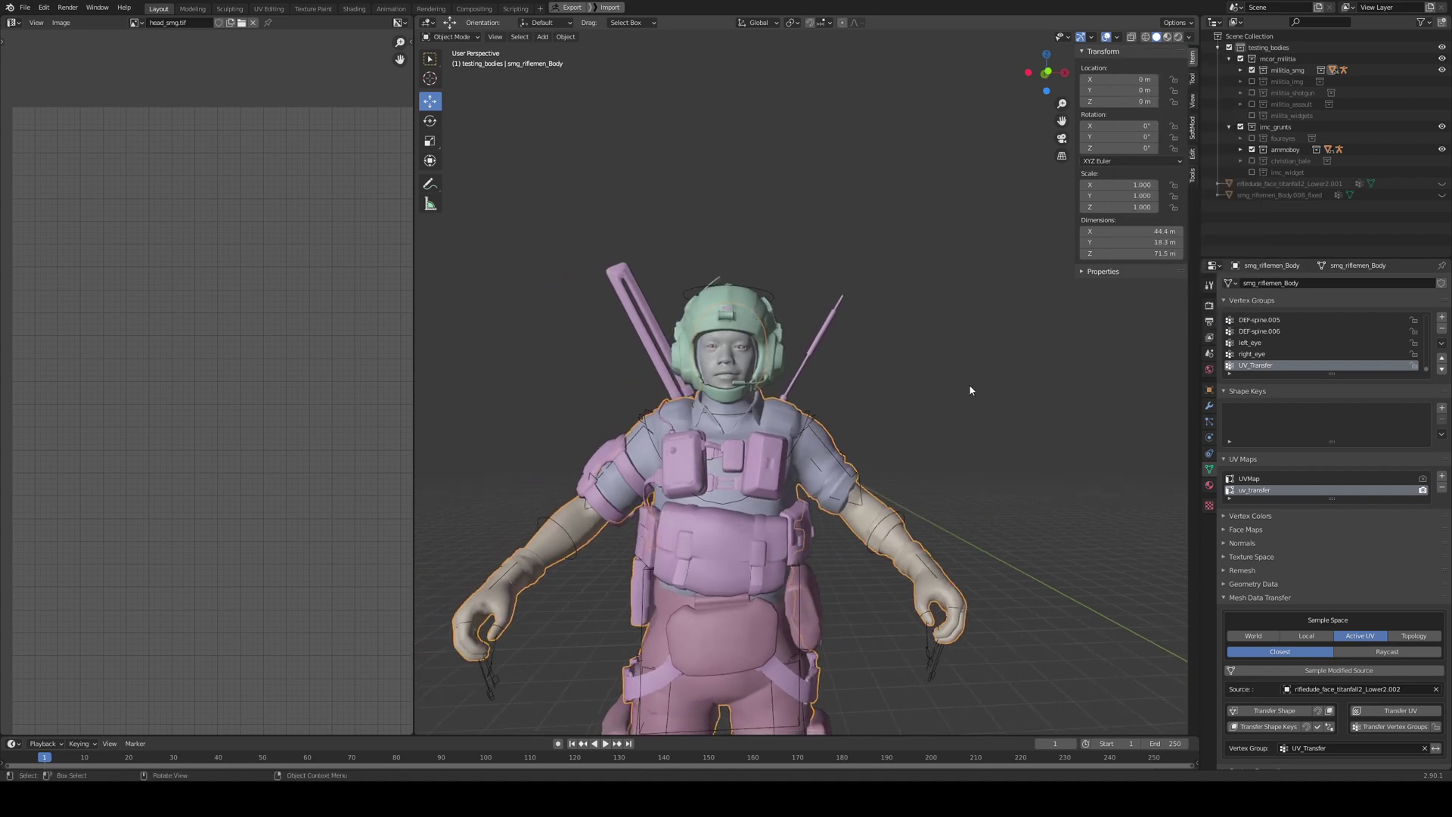
- Enable Transfer Shape Keys in Mesh Data Transfer, then bring the floating face mesh into view
click(1273, 727)
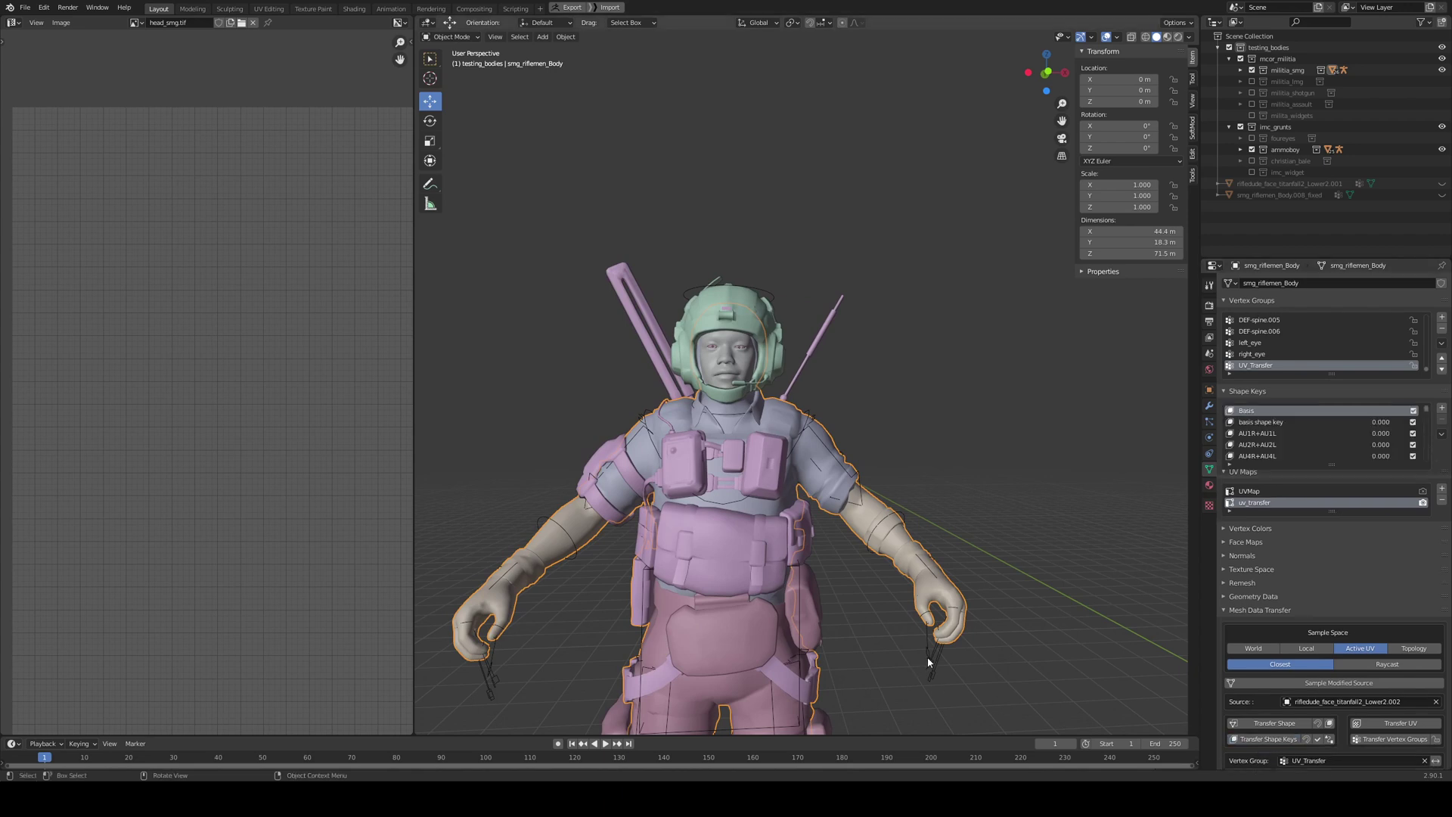
shift+middle_drag(1092, 416, 731, 411)
middle_drag(936, 400, 992, 405)
- On the face mesh, try AU1R+AU1L and AU4R+AU4L, reset AU1R+AU1L to 0, then reselect the body
click(948, 406)
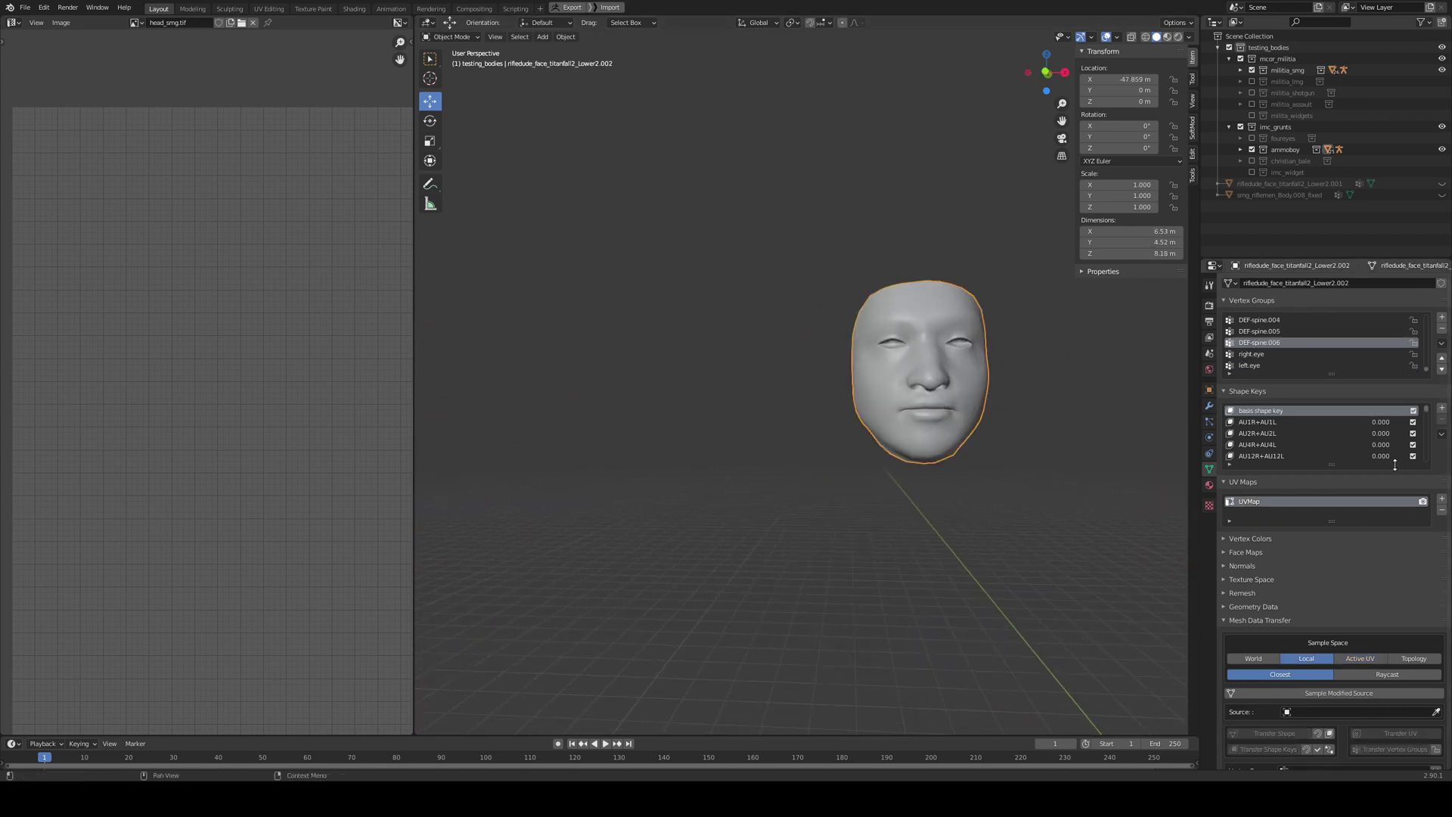
click(1286, 422)
mouse_move(1331, 492)
mouse_down()
mouse_move(1437, 493)
mouse_move(1307, 492)
mouse_up()
click(1290, 434)
click(1277, 445)
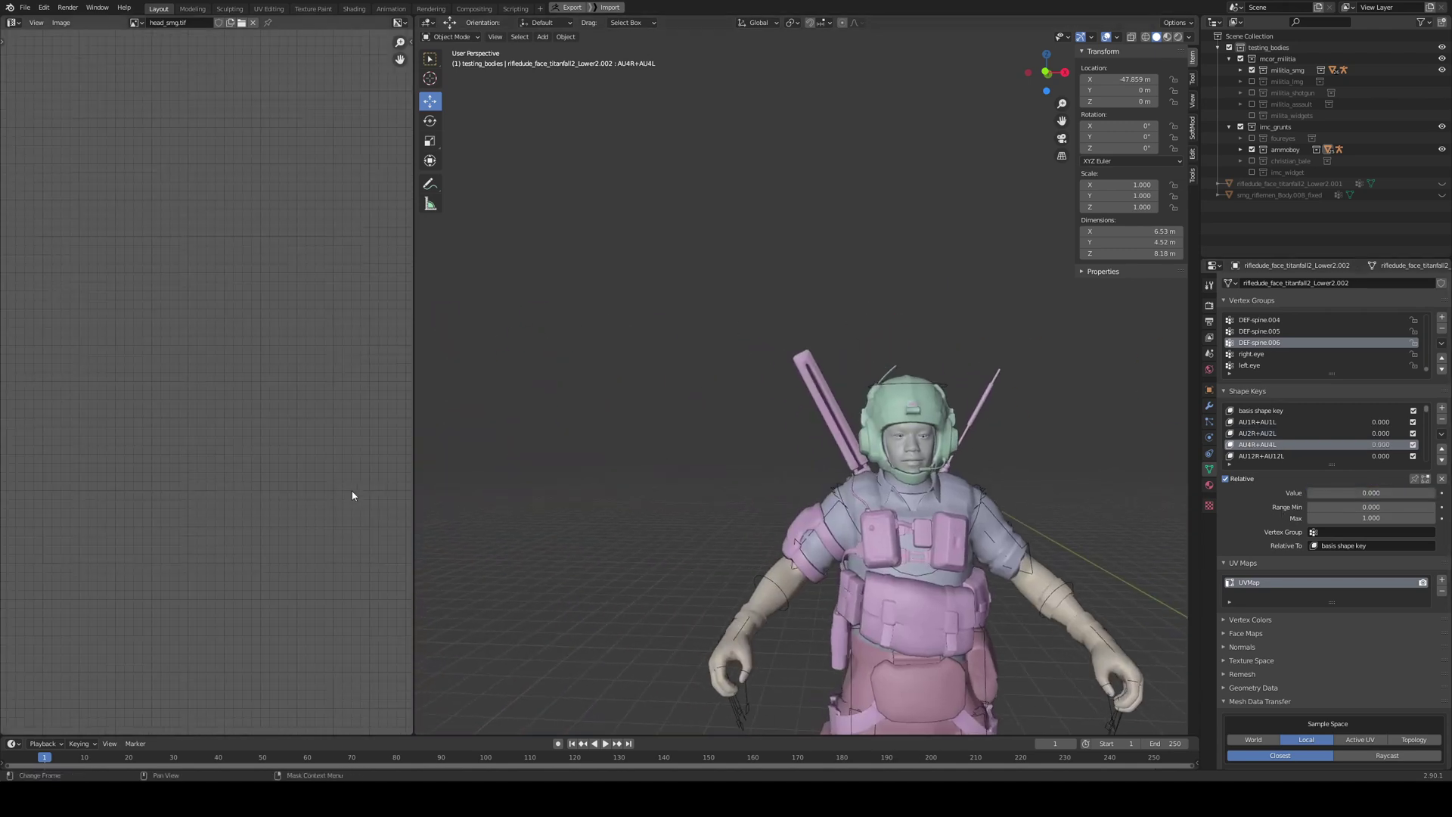
scroll(849, 405, up, 5)
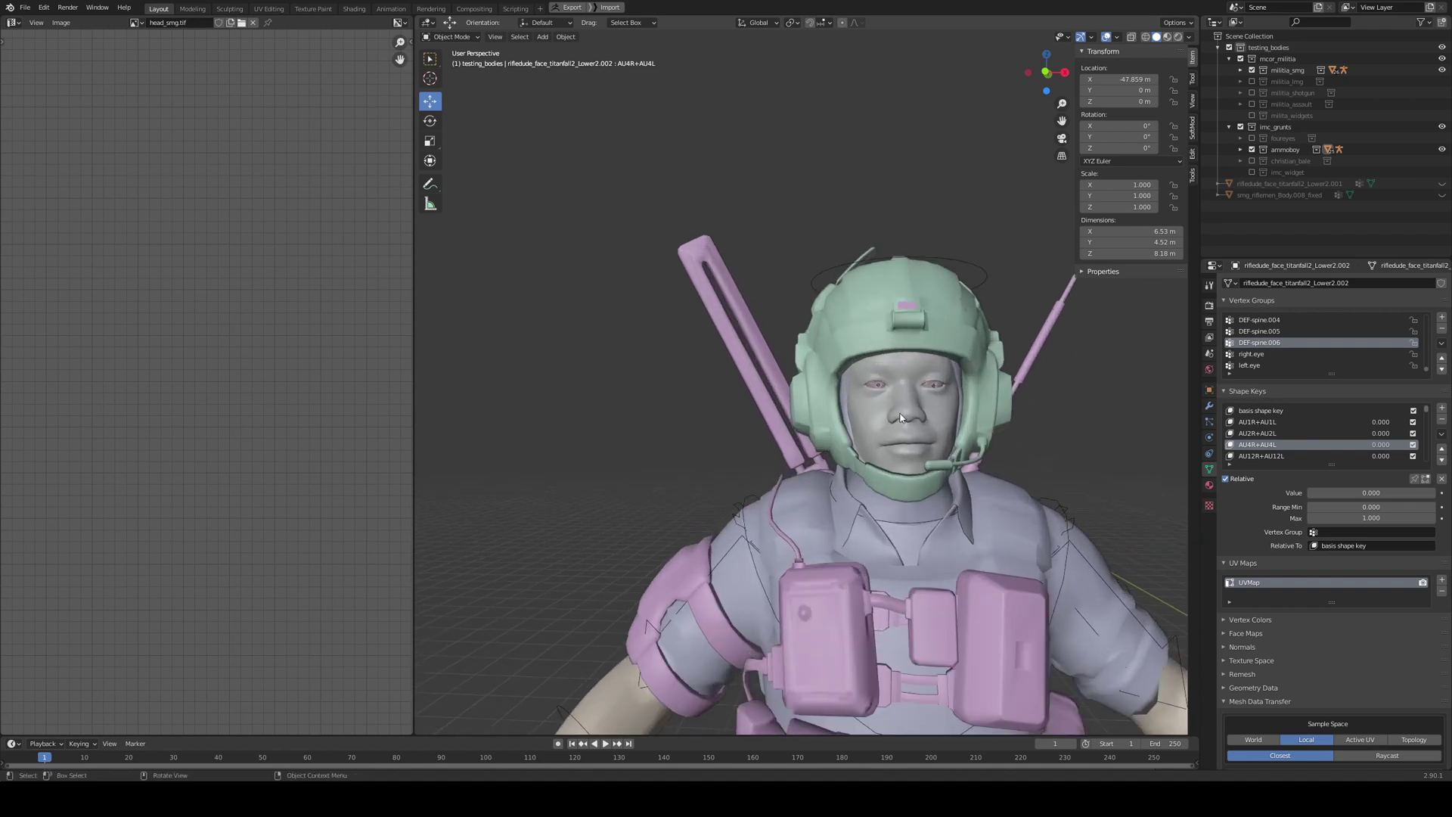
click(903, 419)
- Drive the body's AU1R+AU1L, AU2R+AU2L and AU4R+AU4L keys to 1 and back to 0
click(1277, 433)
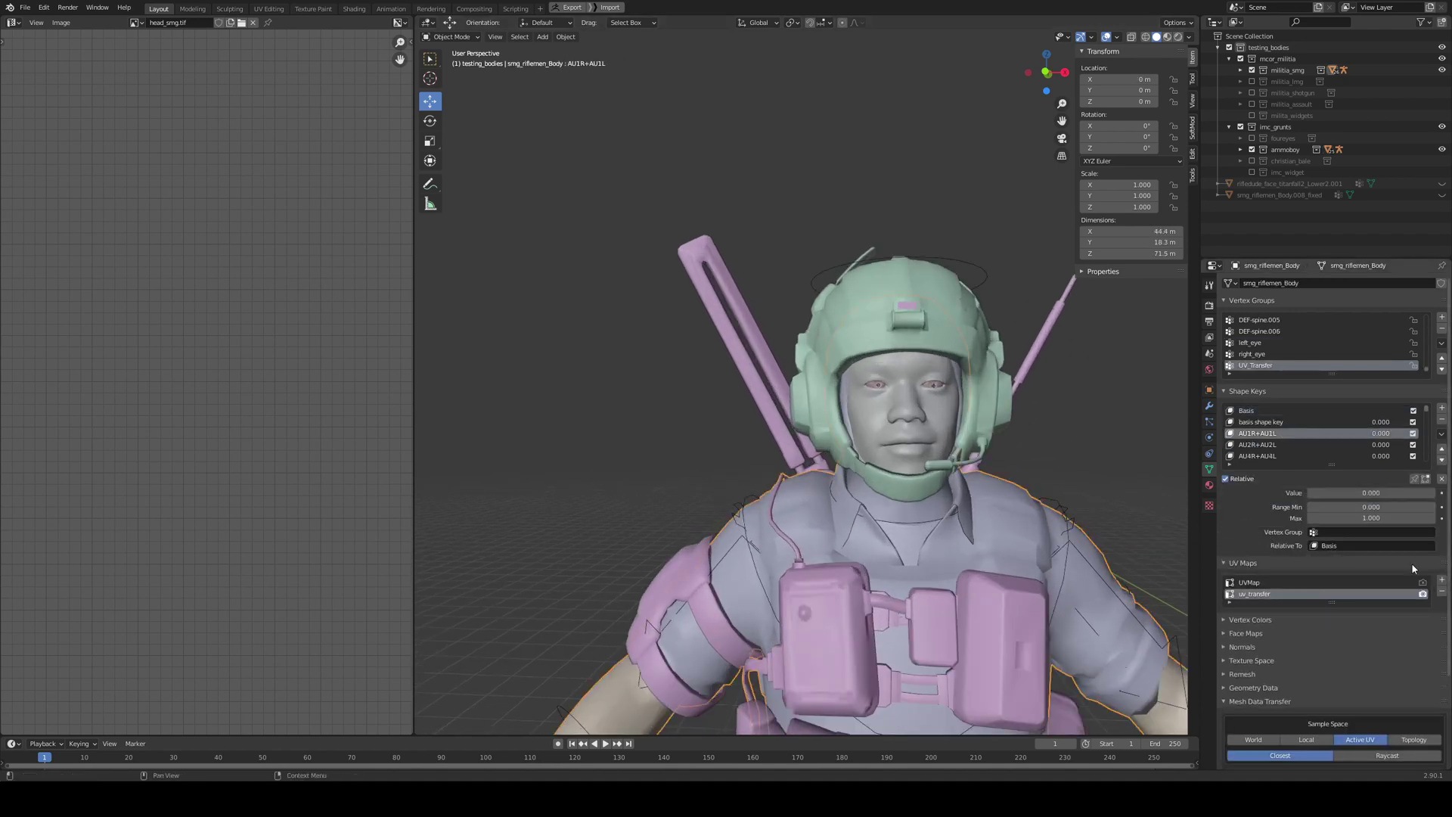
drag(1331, 492, 1436, 492)
click(1331, 446)
click(1331, 456)
click(1277, 433)
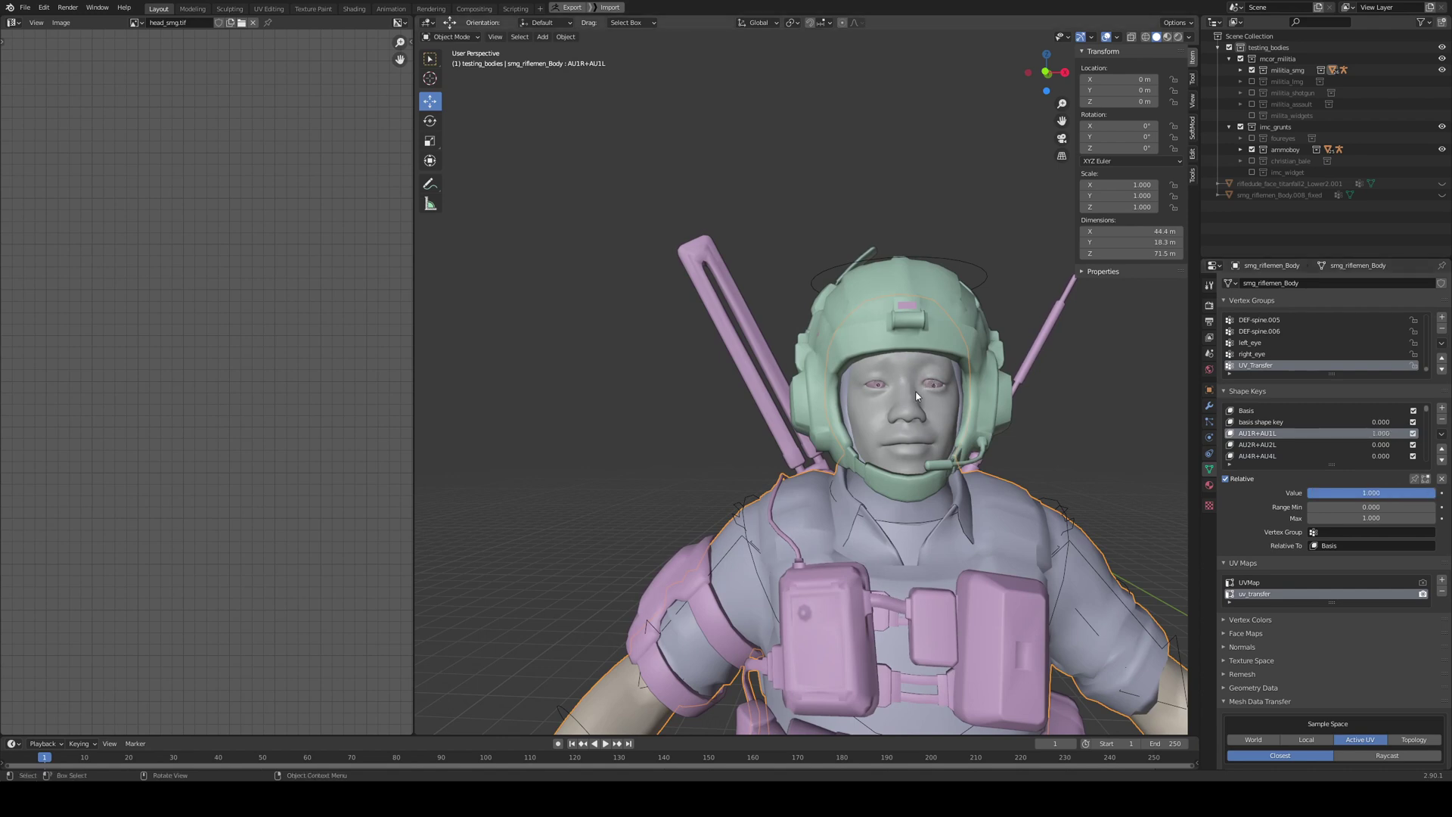
drag(1371, 493, 1308, 492)
scroll(1072, 451, down, 3)
mouse_move(1072, 451)
middle_down()
mouse_move(1044, 447)
mouse_move(1059, 436)
middle_up()
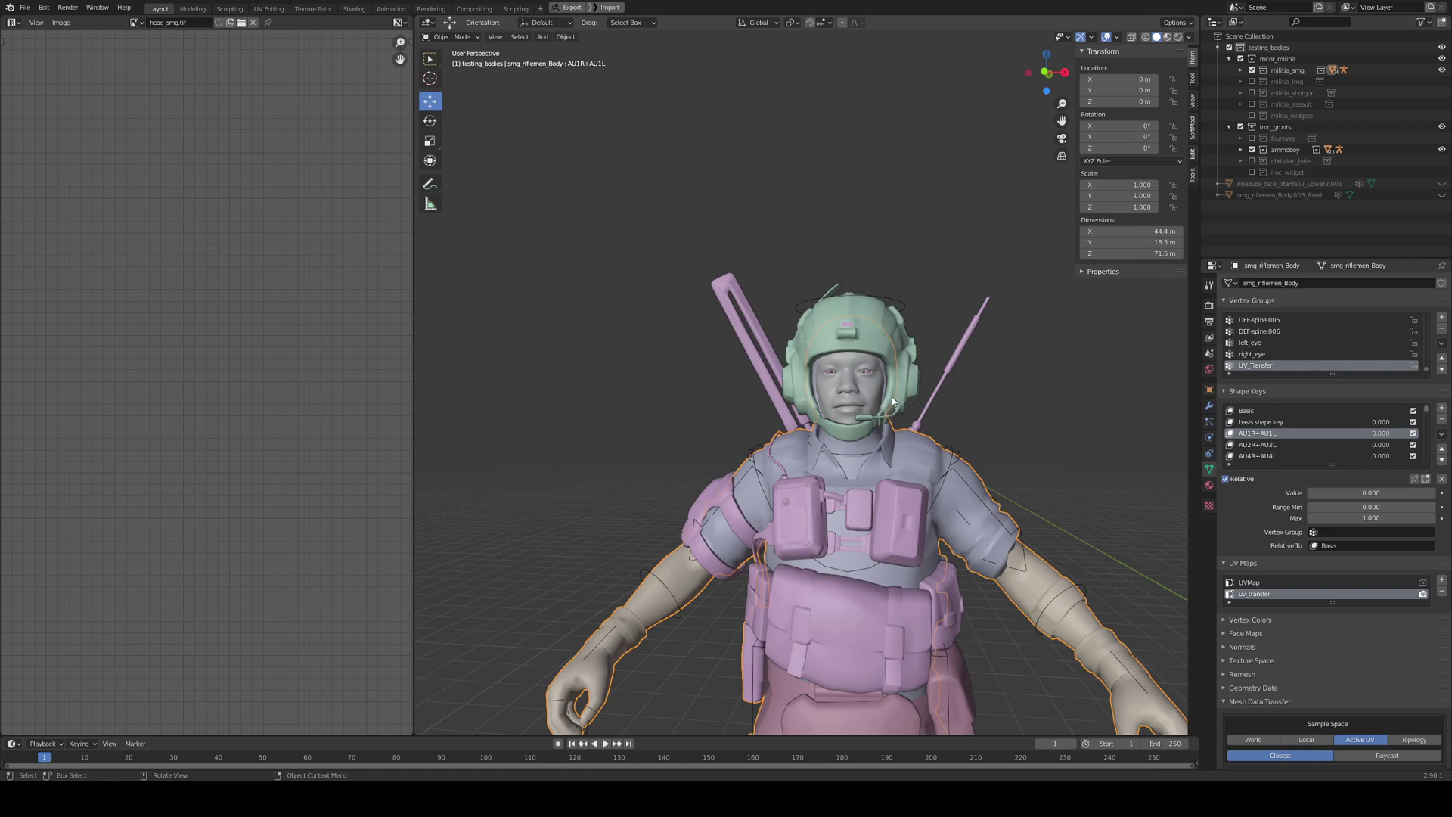
scroll(891, 396, down, 1)
mouse_move(910, 403)
middle_down()
mouse_move(951, 406)
mouse_move(932, 411)
middle_up()
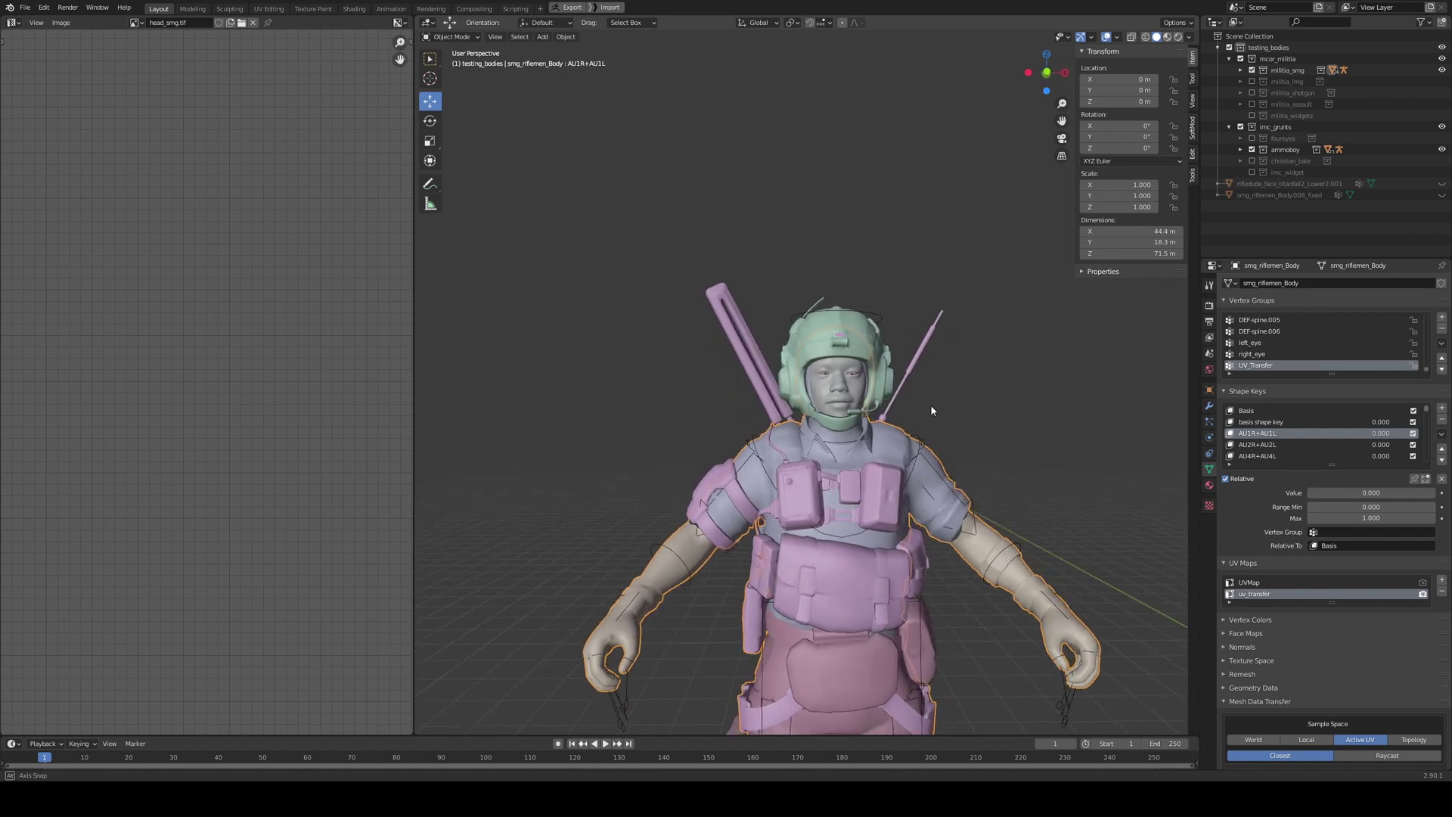
middle_drag(932, 410, 930, 414)
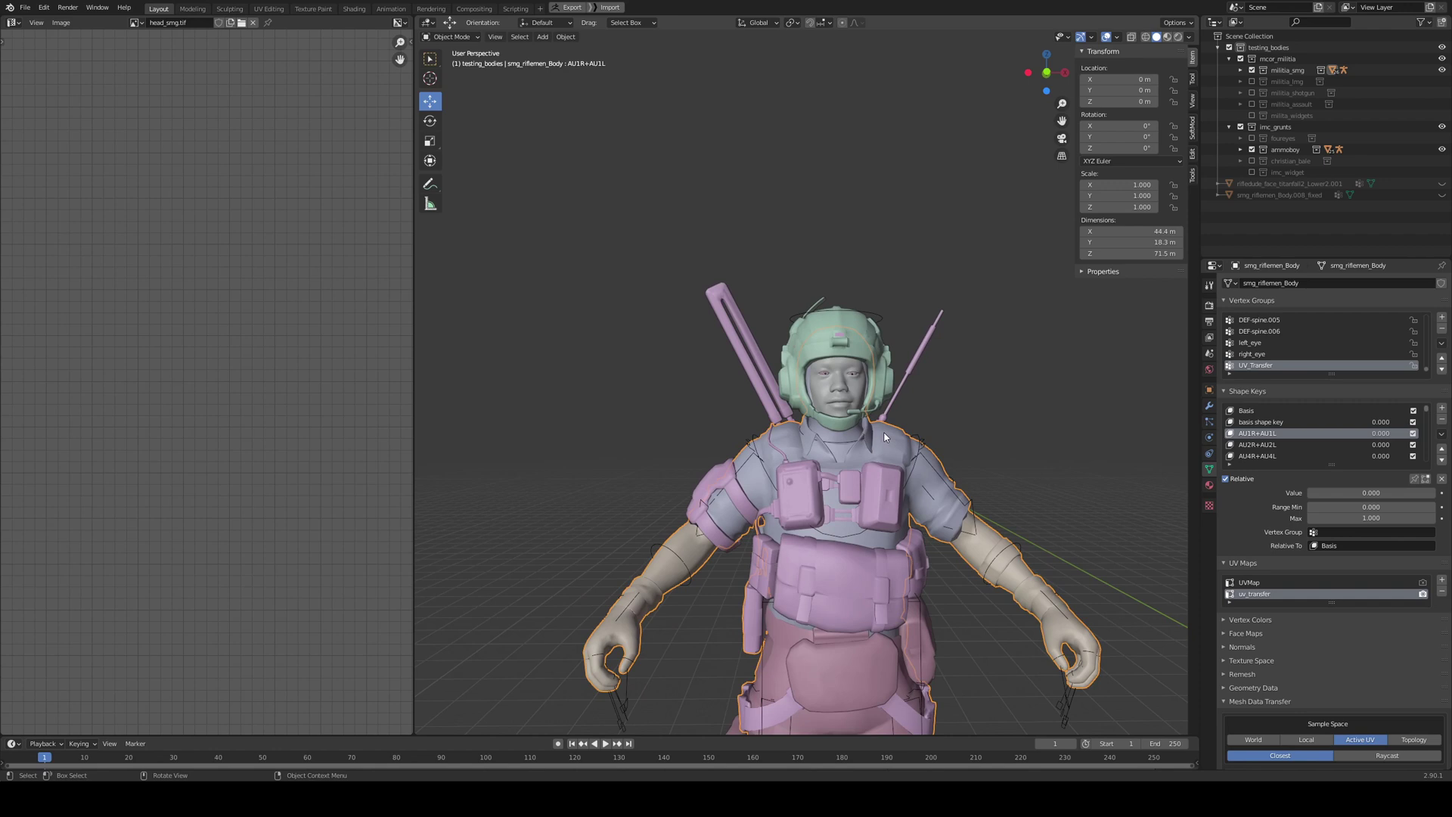